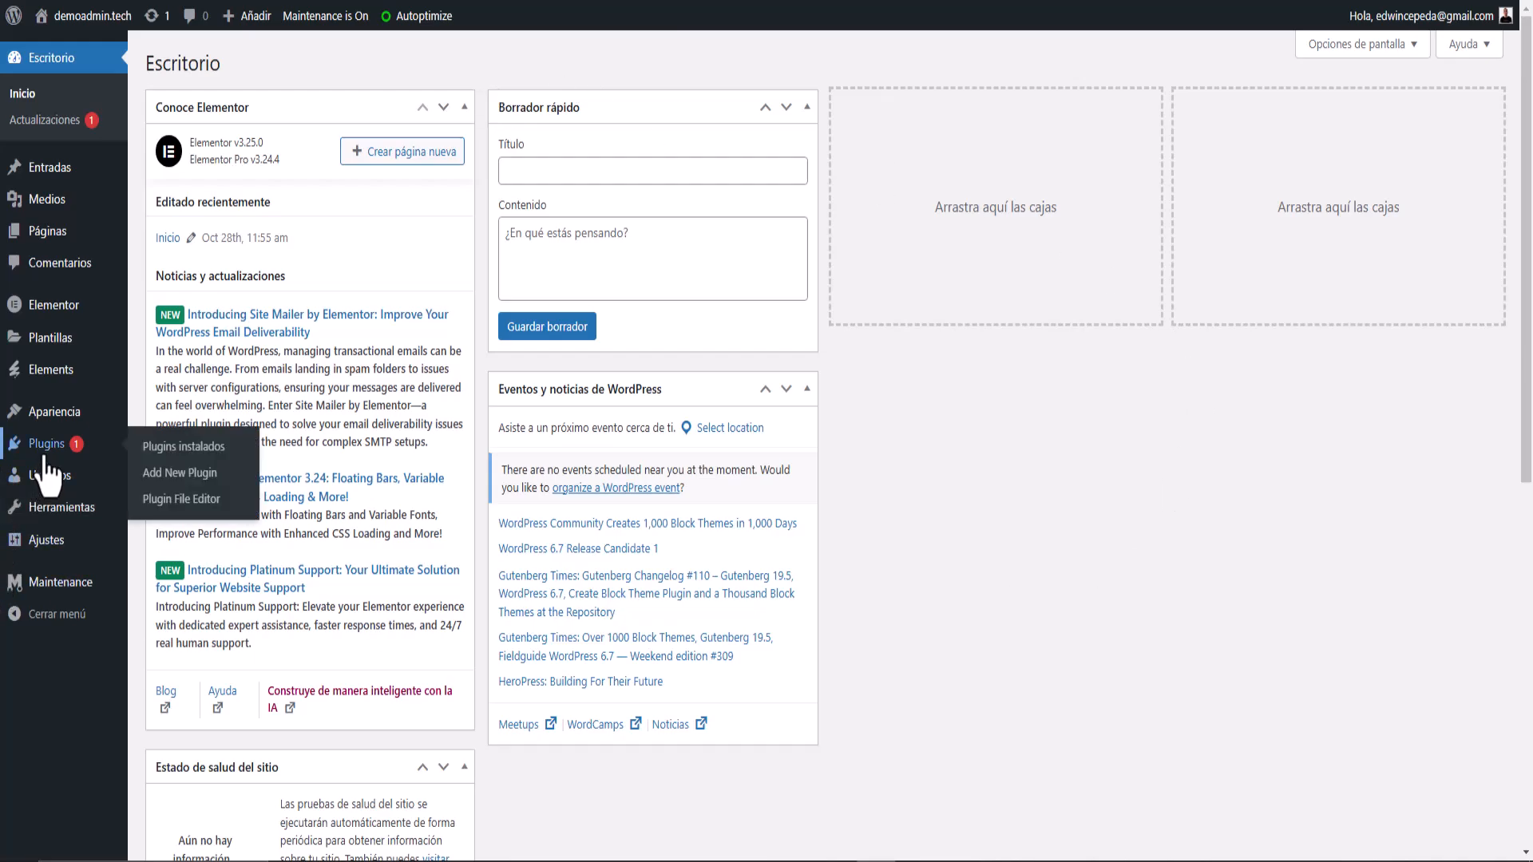
Search the plugins available to add for "Stratum – Elementor Widgets".
click(36, 446)
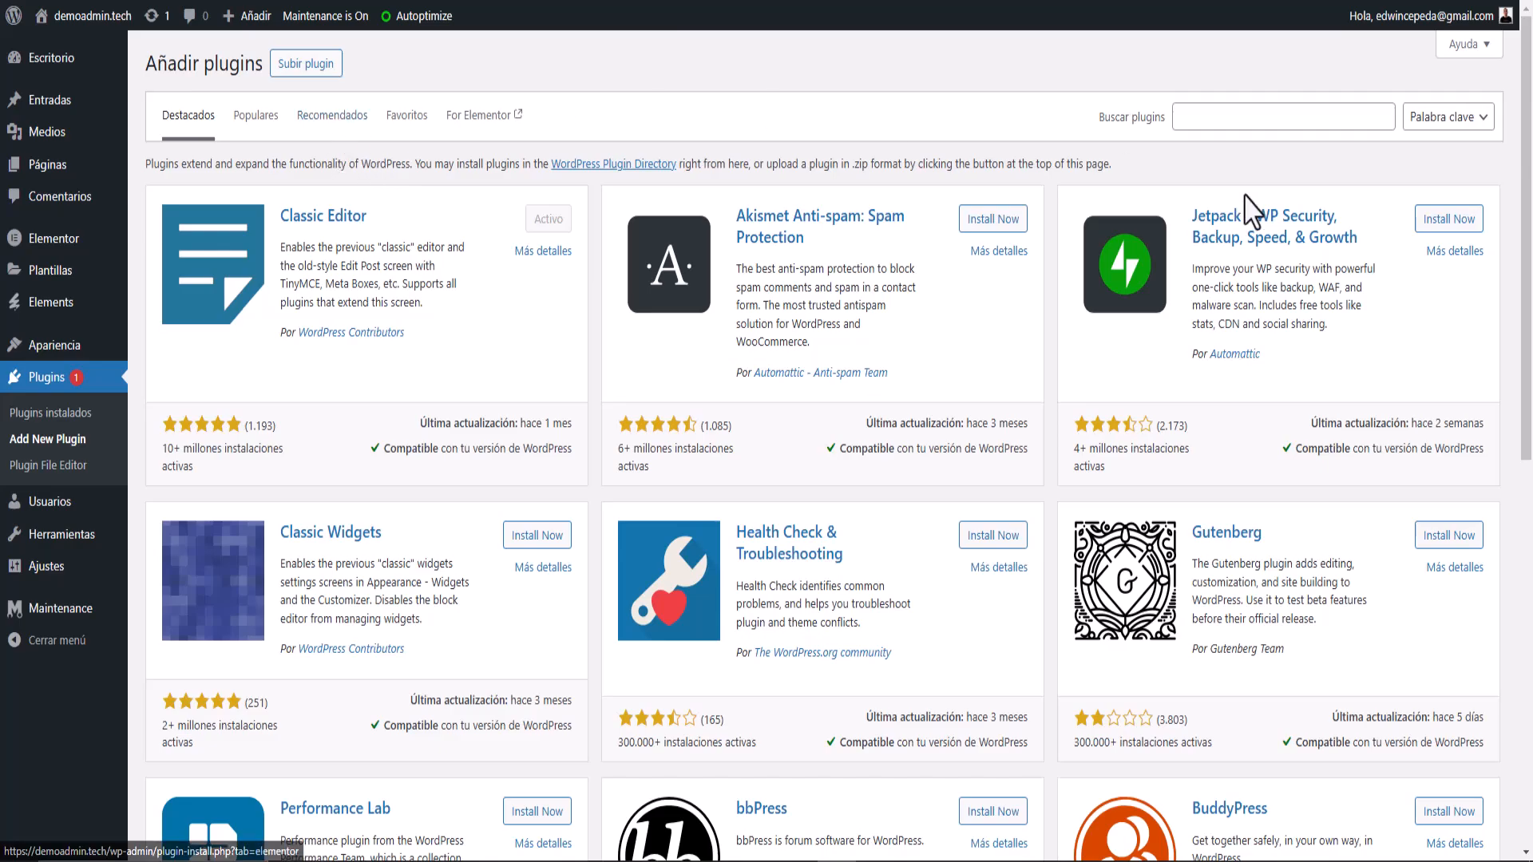
right_click(1197, 117)
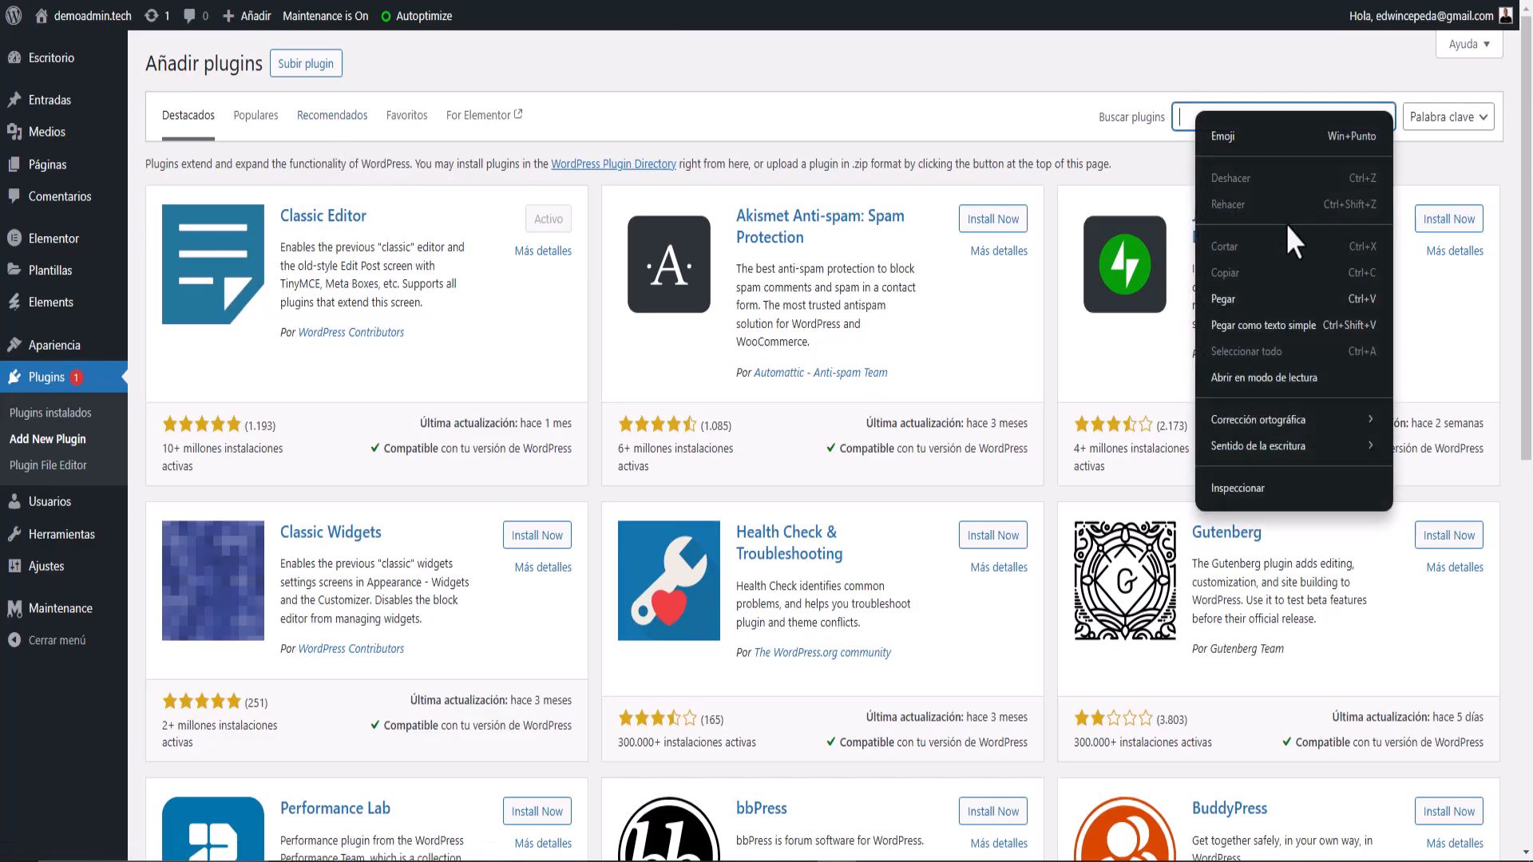
click(1277, 304)
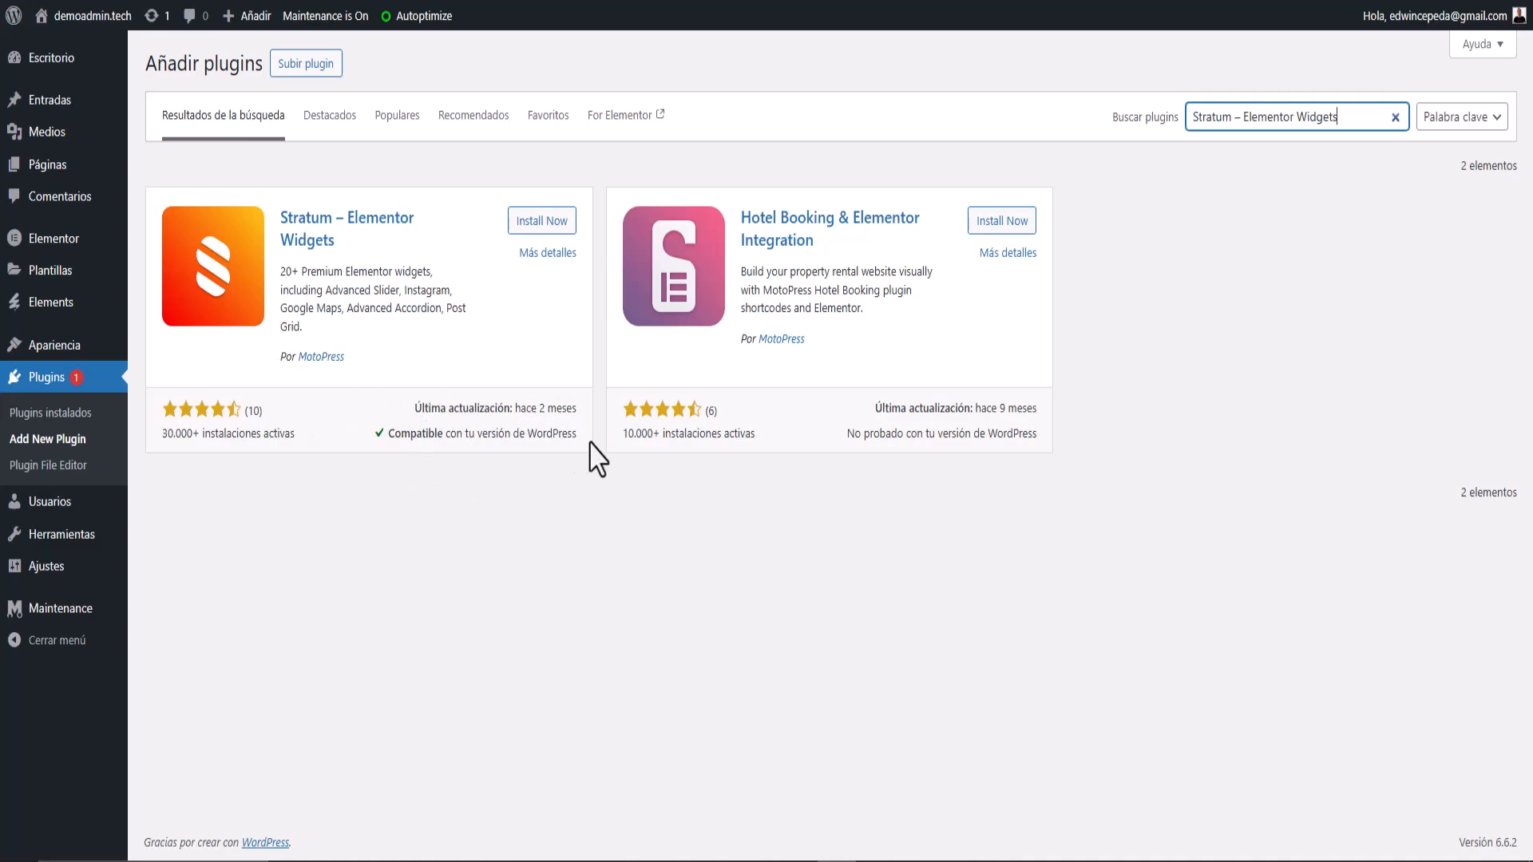
Review the free widget list in the Stratum – Elementor Widgets details, and install and activate the plugin.
click(533, 254)
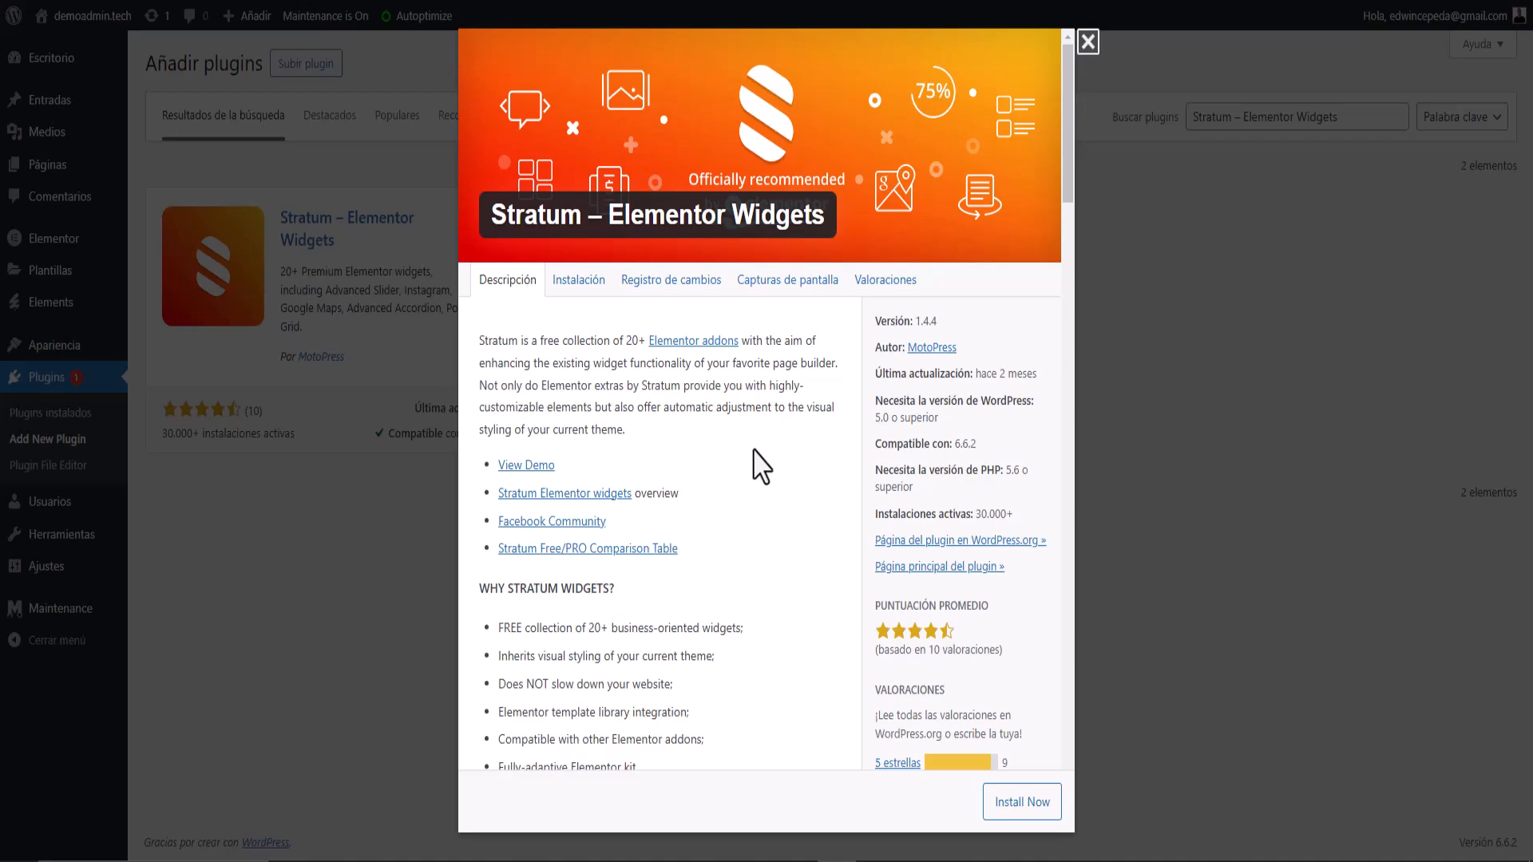
scroll(760, 467, down, 6)
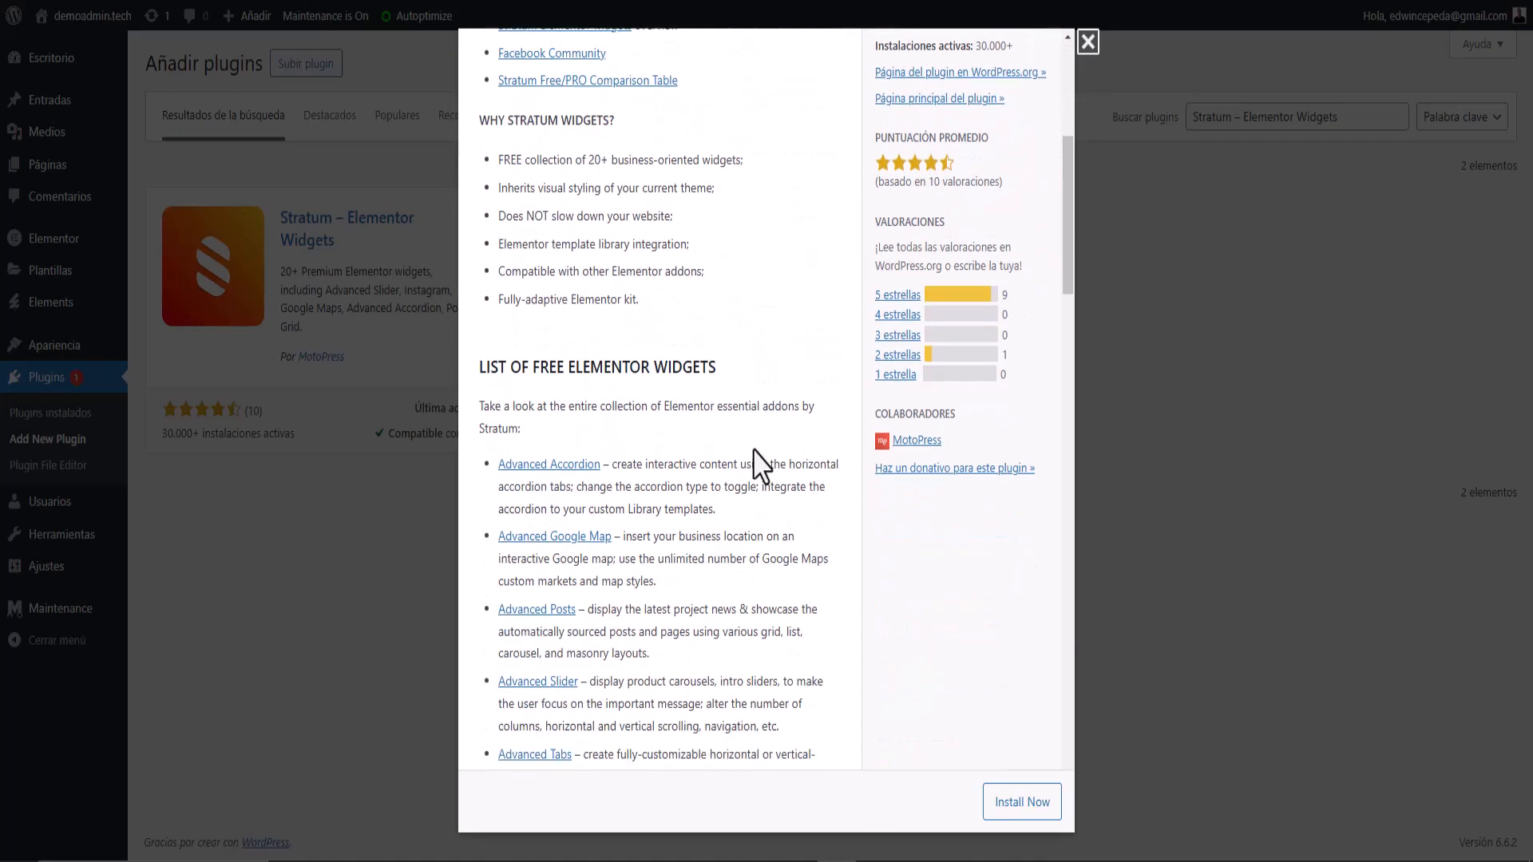
scroll(760, 467, down, 2)
scroll(574, 395, down, 2)
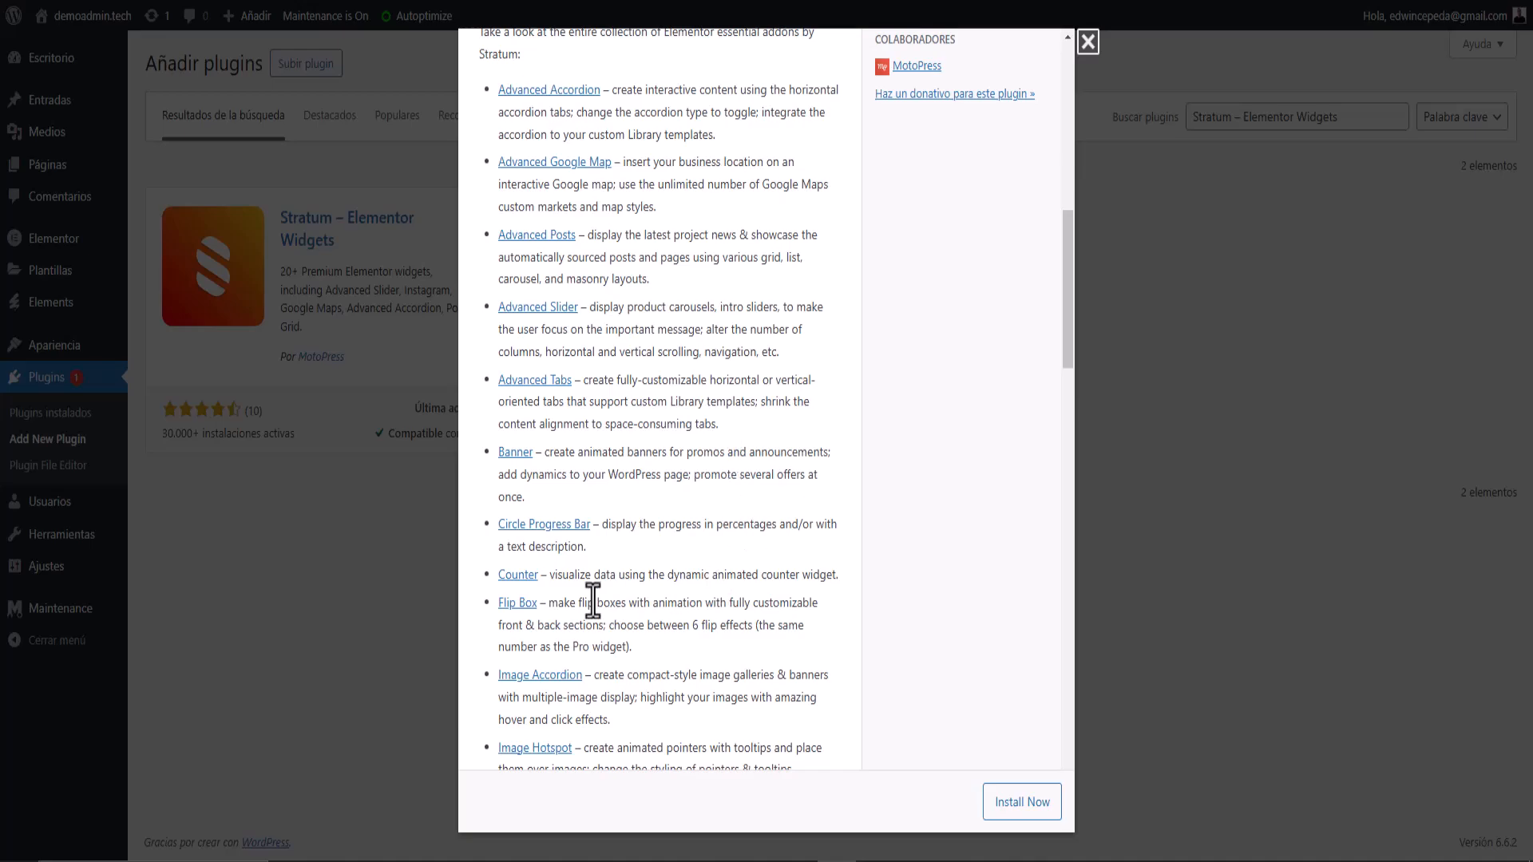
scroll(725, 564, down, 6)
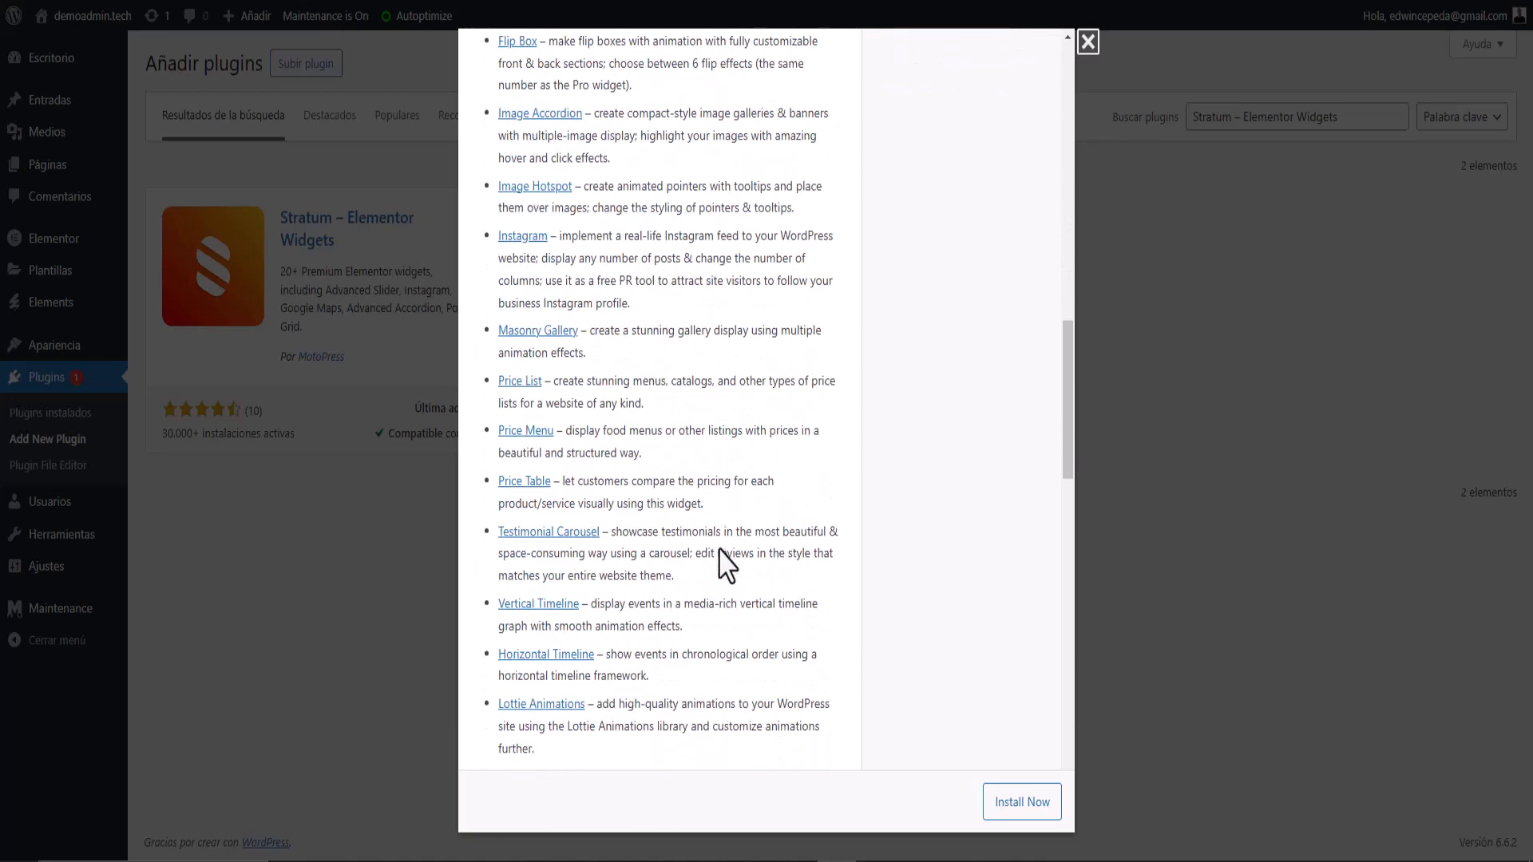
scroll(730, 560, down, 1)
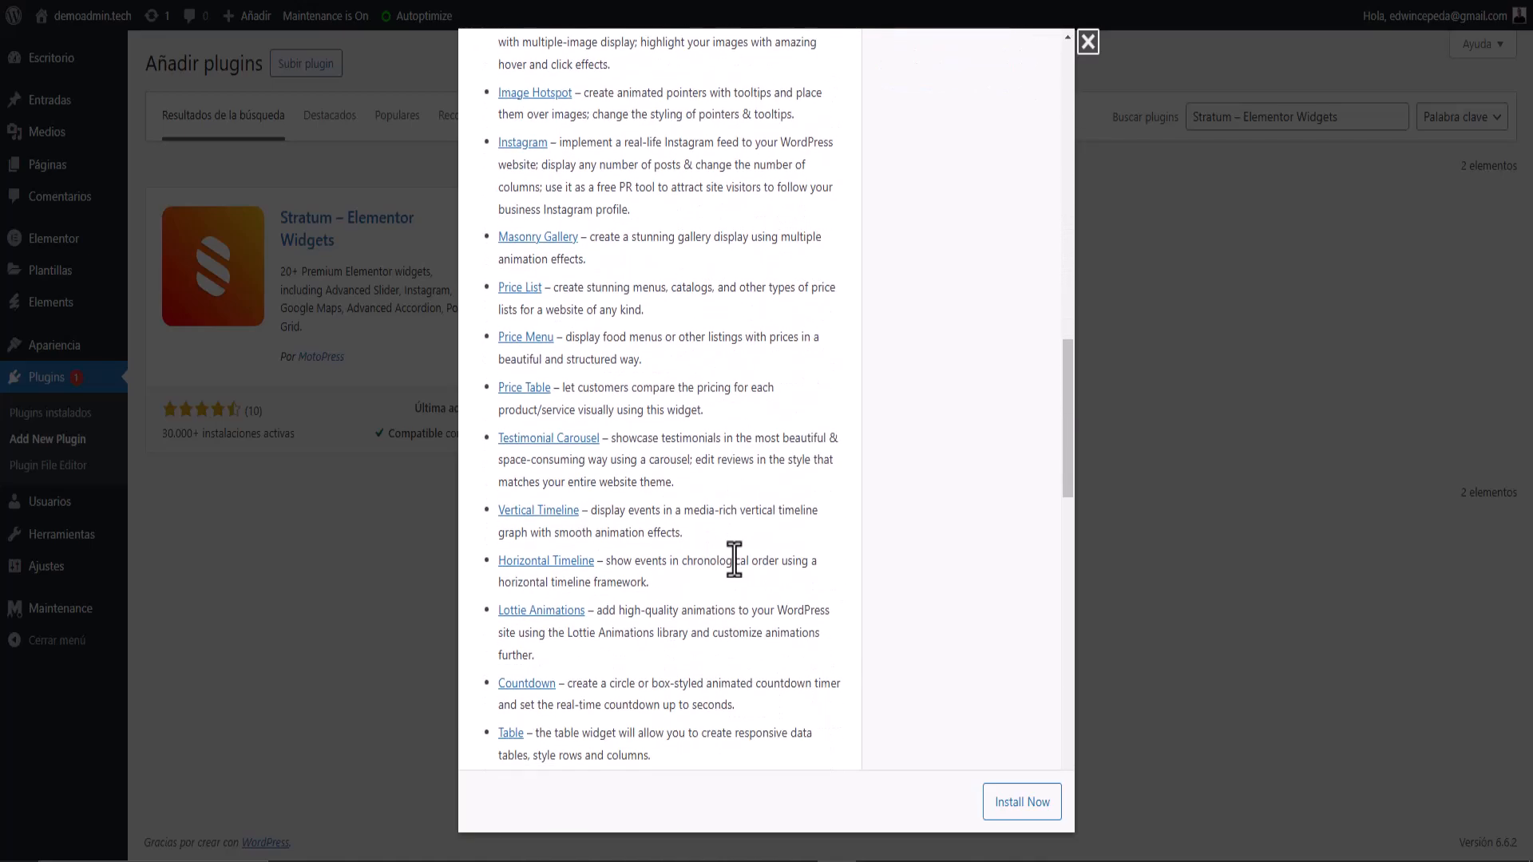
scroll(734, 537, up, 5)
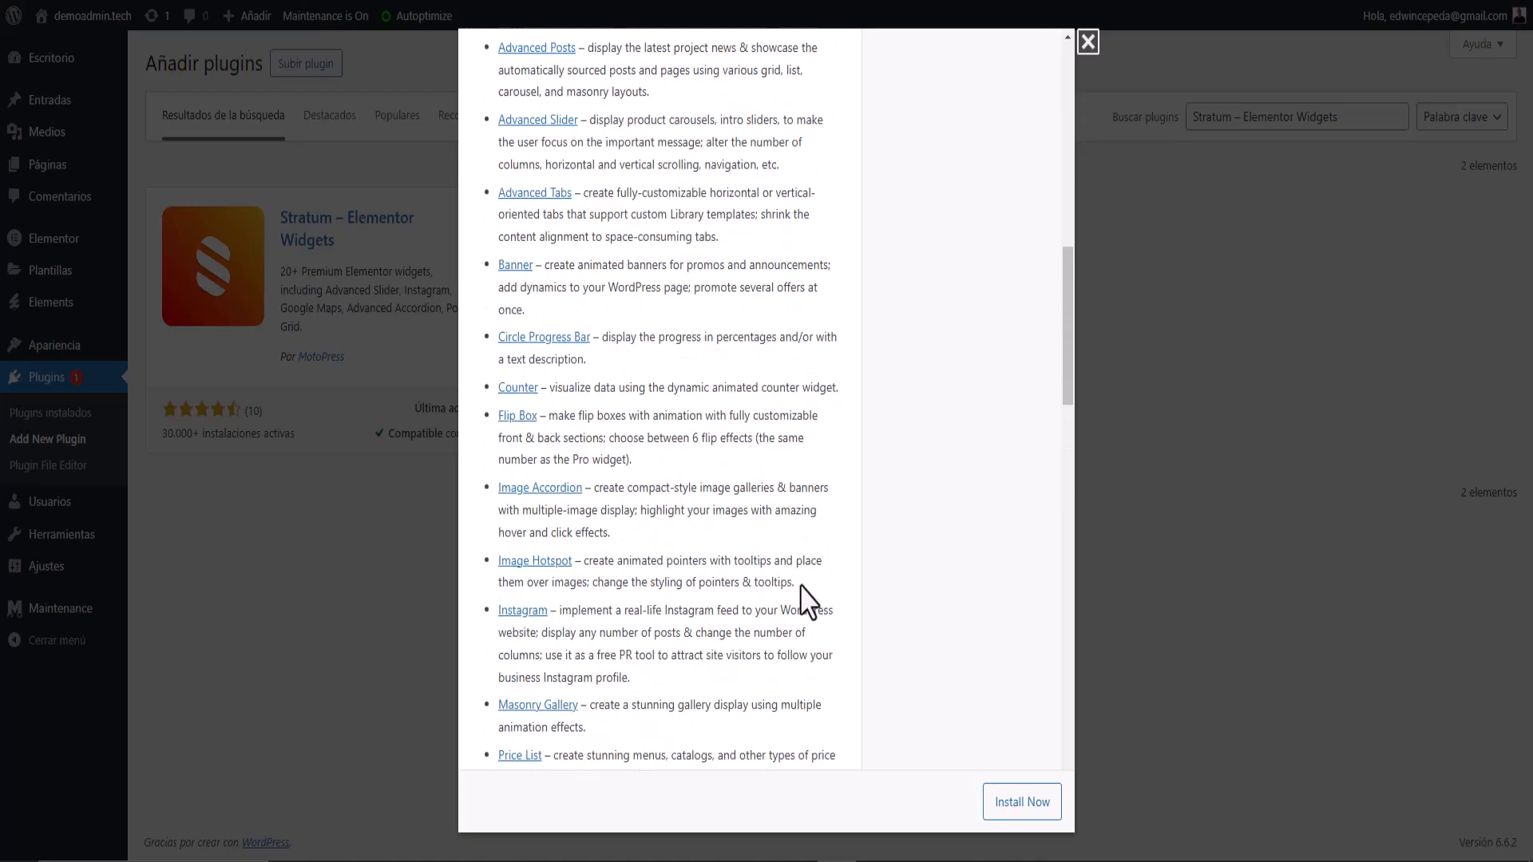
click(1006, 805)
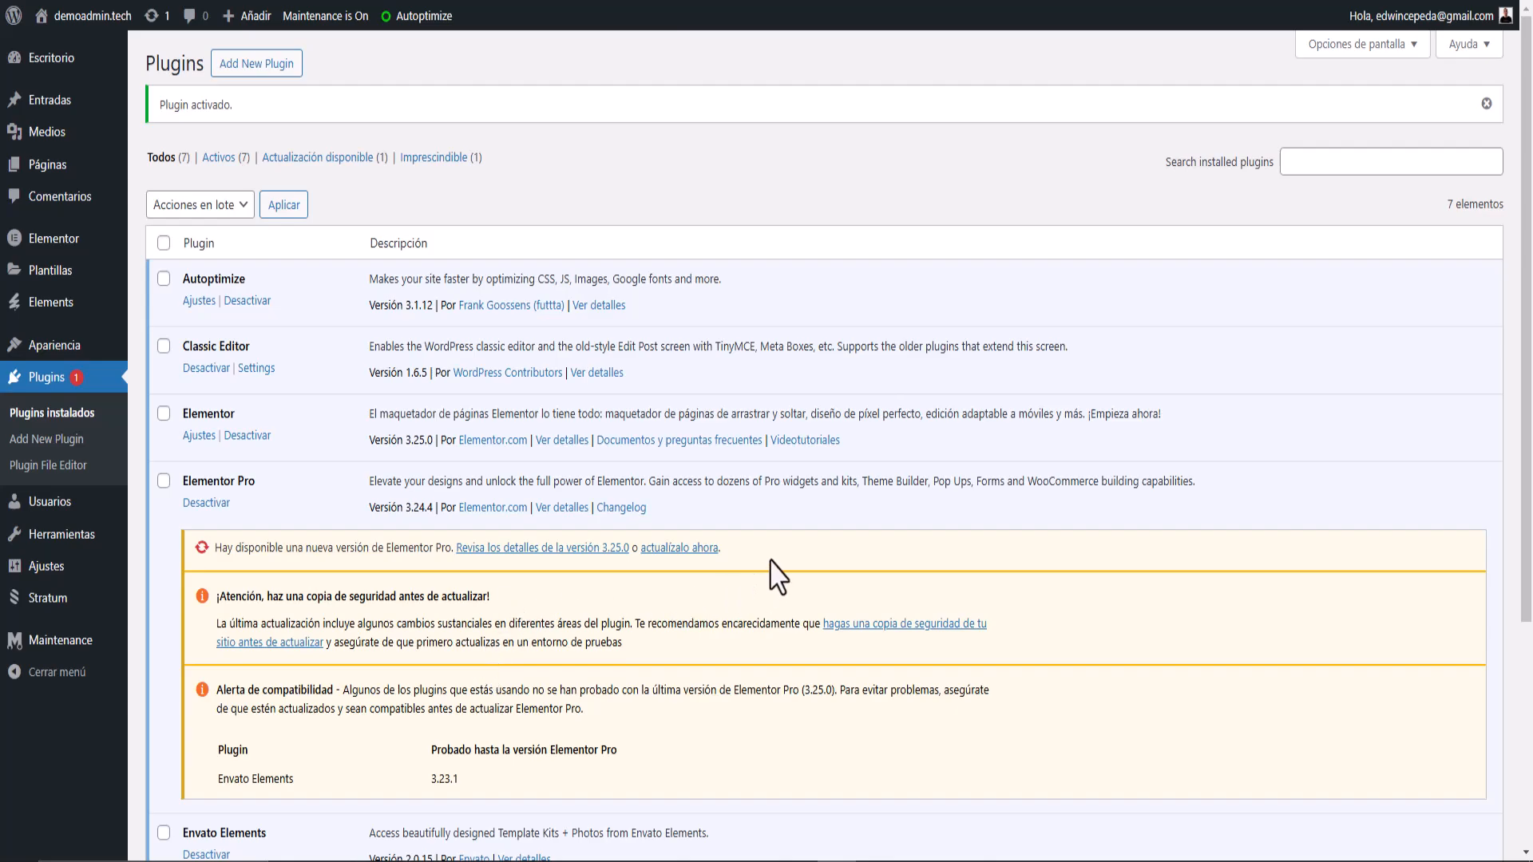
Look over the installed plugins list and the changelog on the Stratum page.
scroll(788, 618, down, 2)
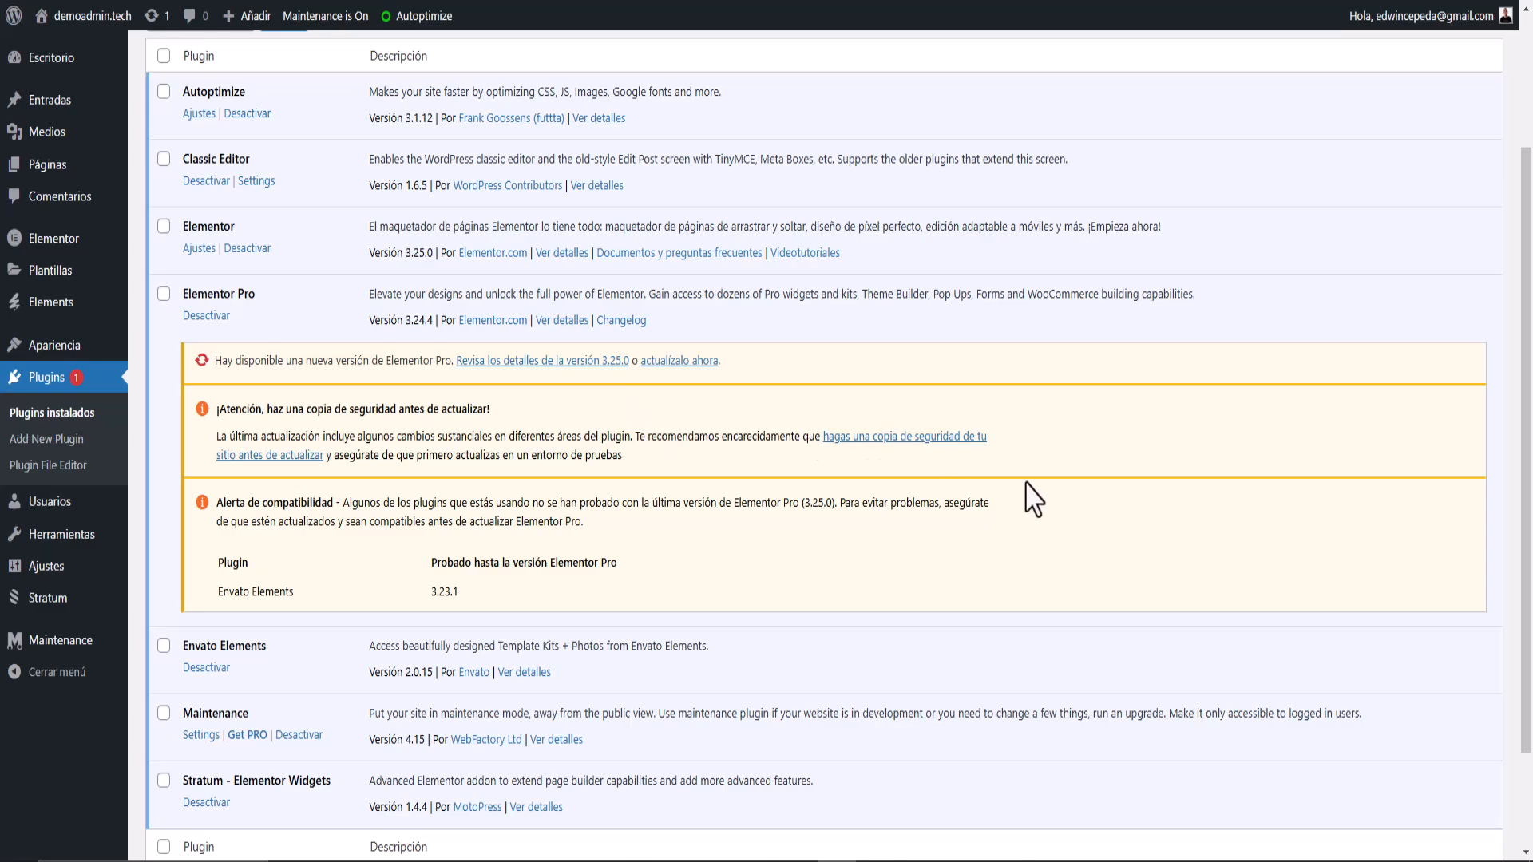
scroll(806, 495, down, 2)
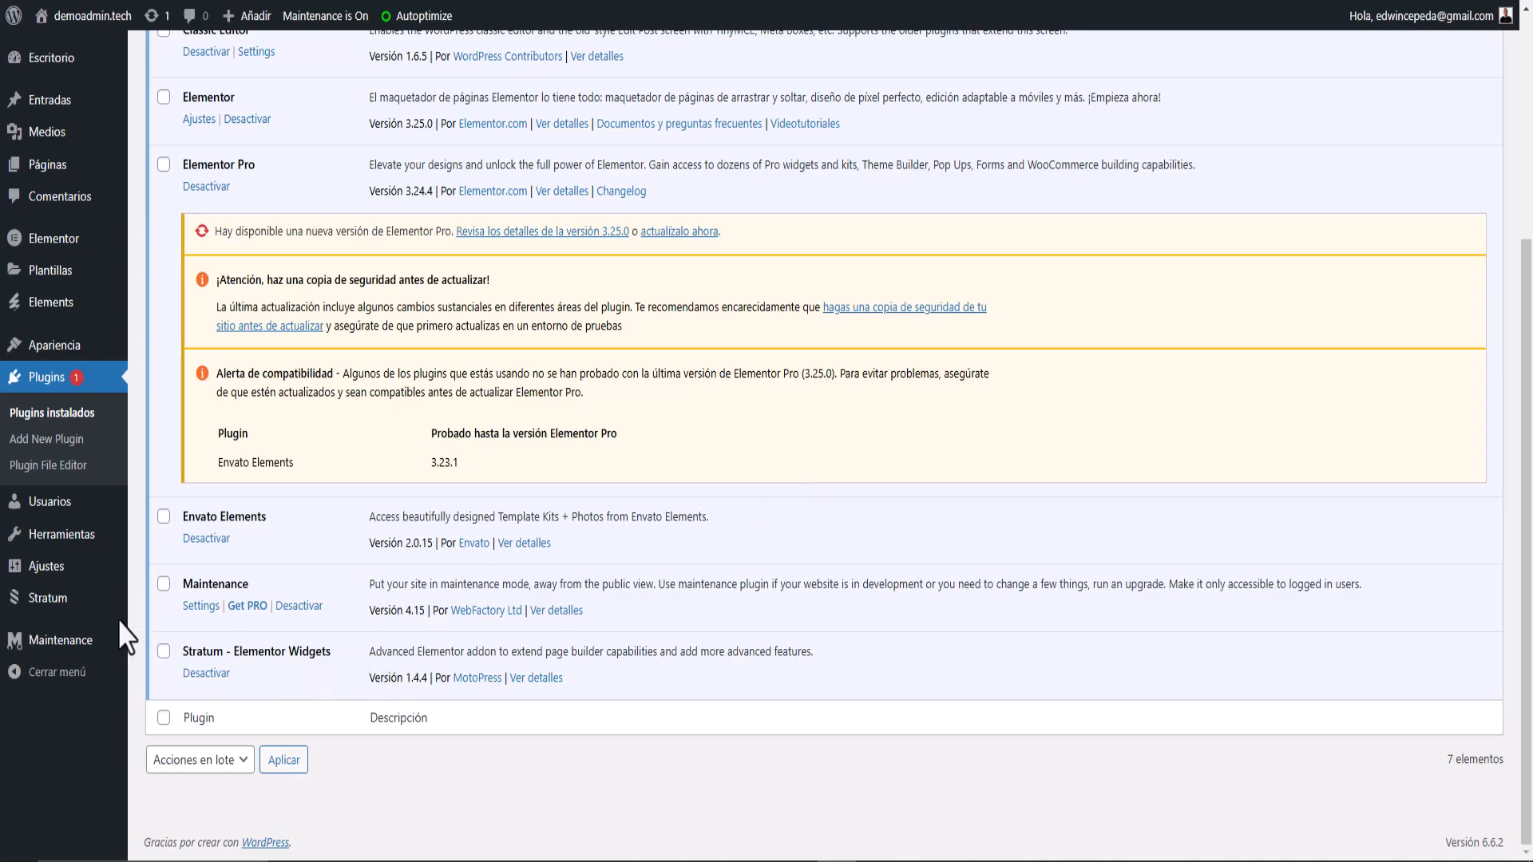
click(48, 614)
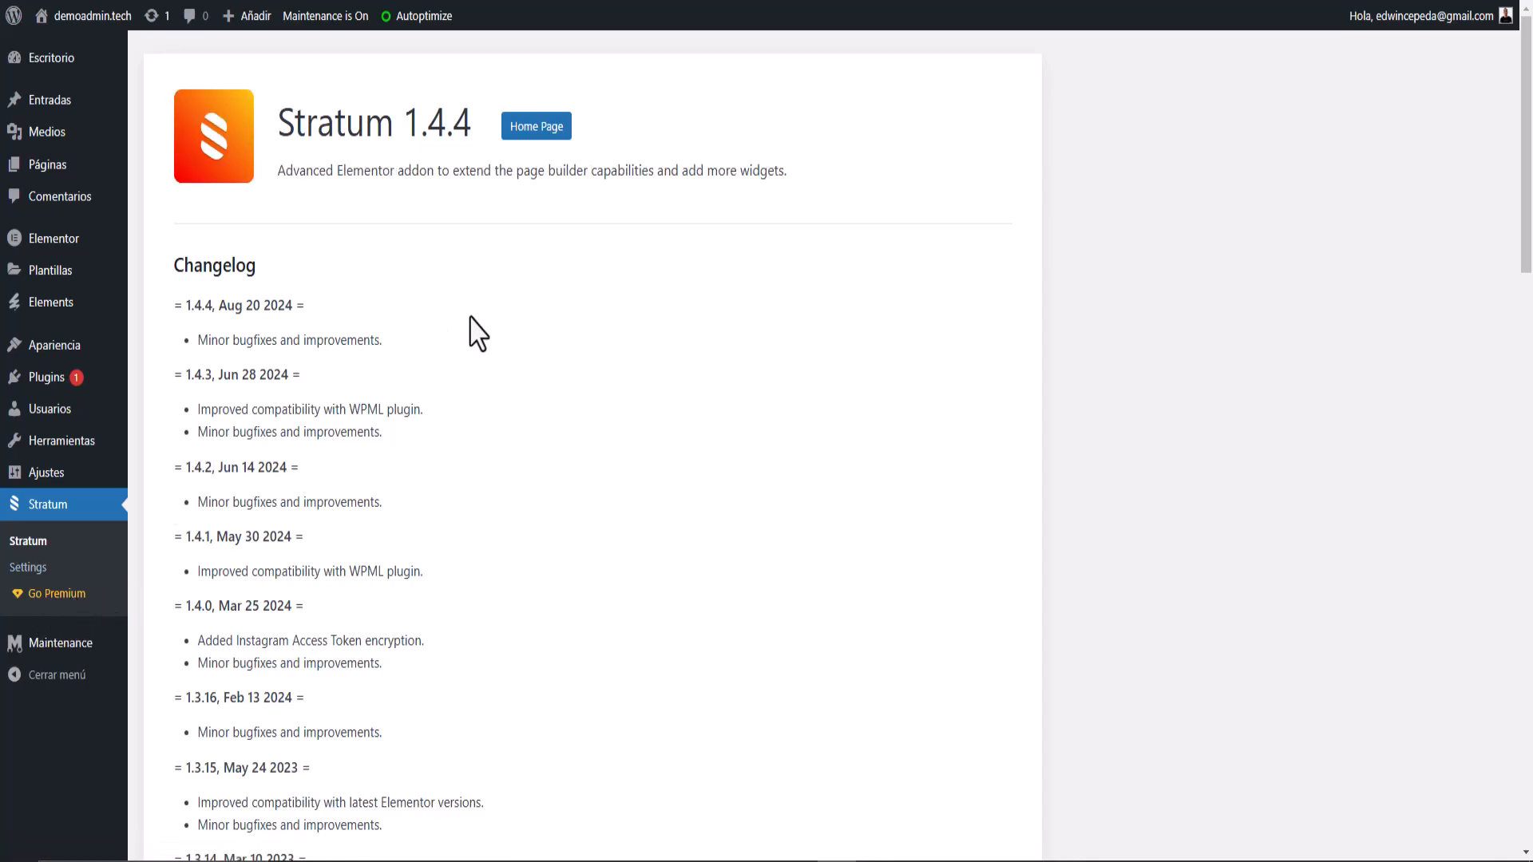
scroll(404, 340, down, 5)
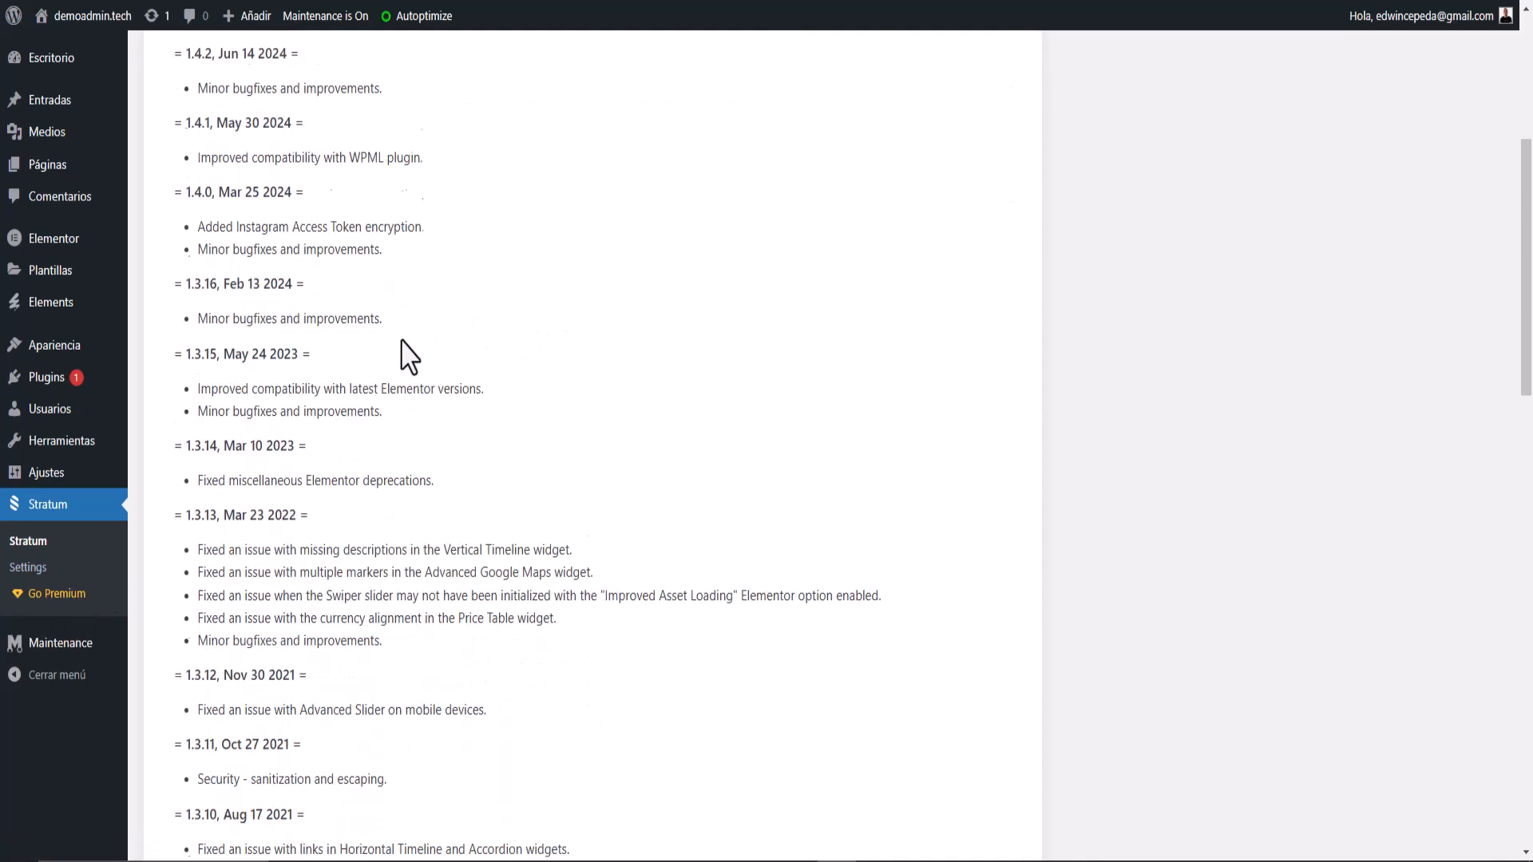
scroll(403, 352, down, 1)
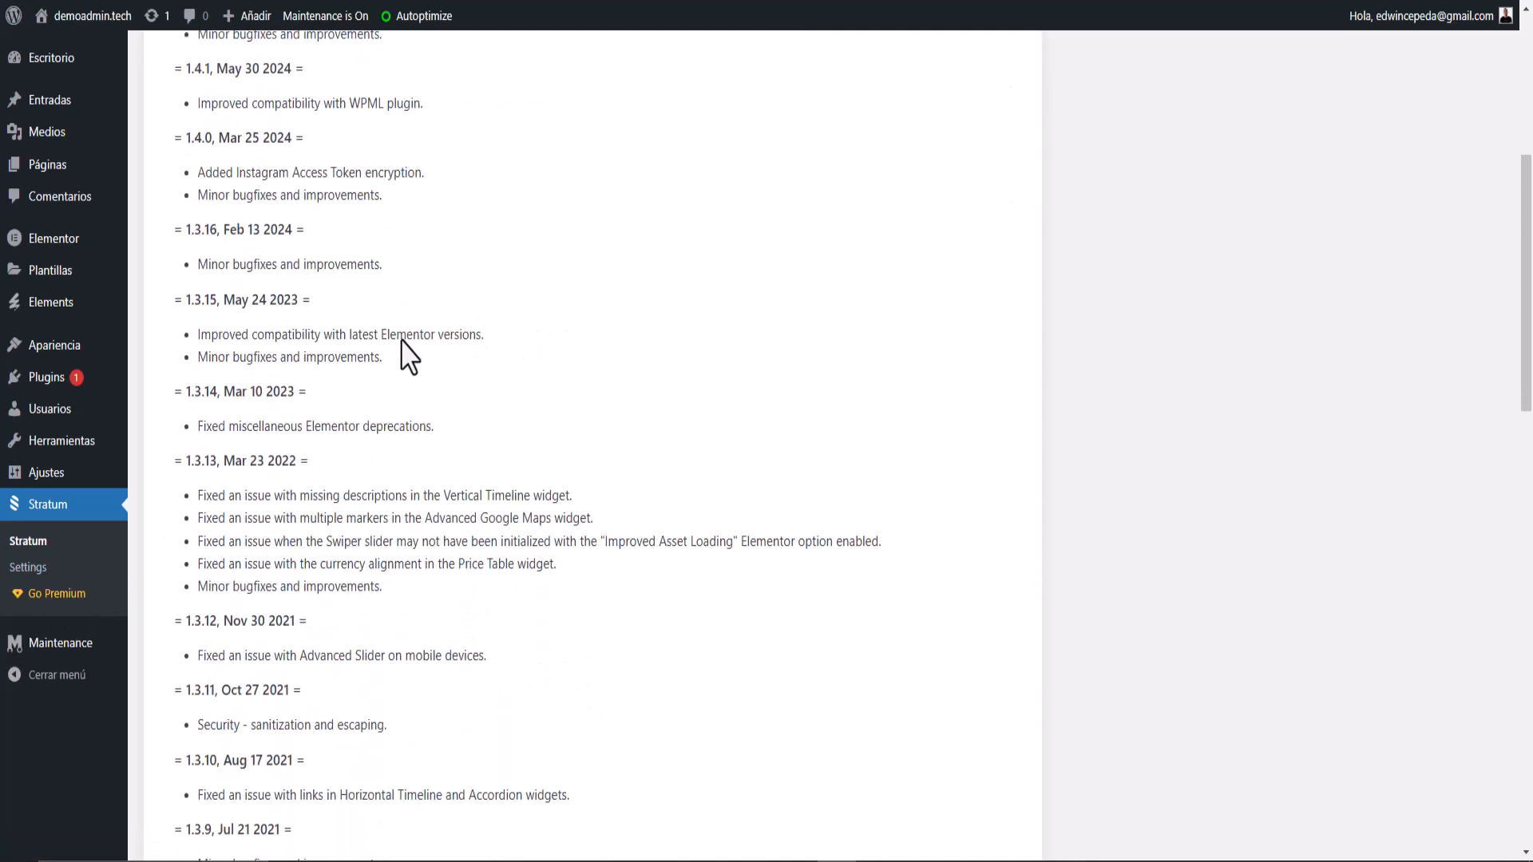
Examine the Stratum settings for elements, style colors and API keys.
click(32, 577)
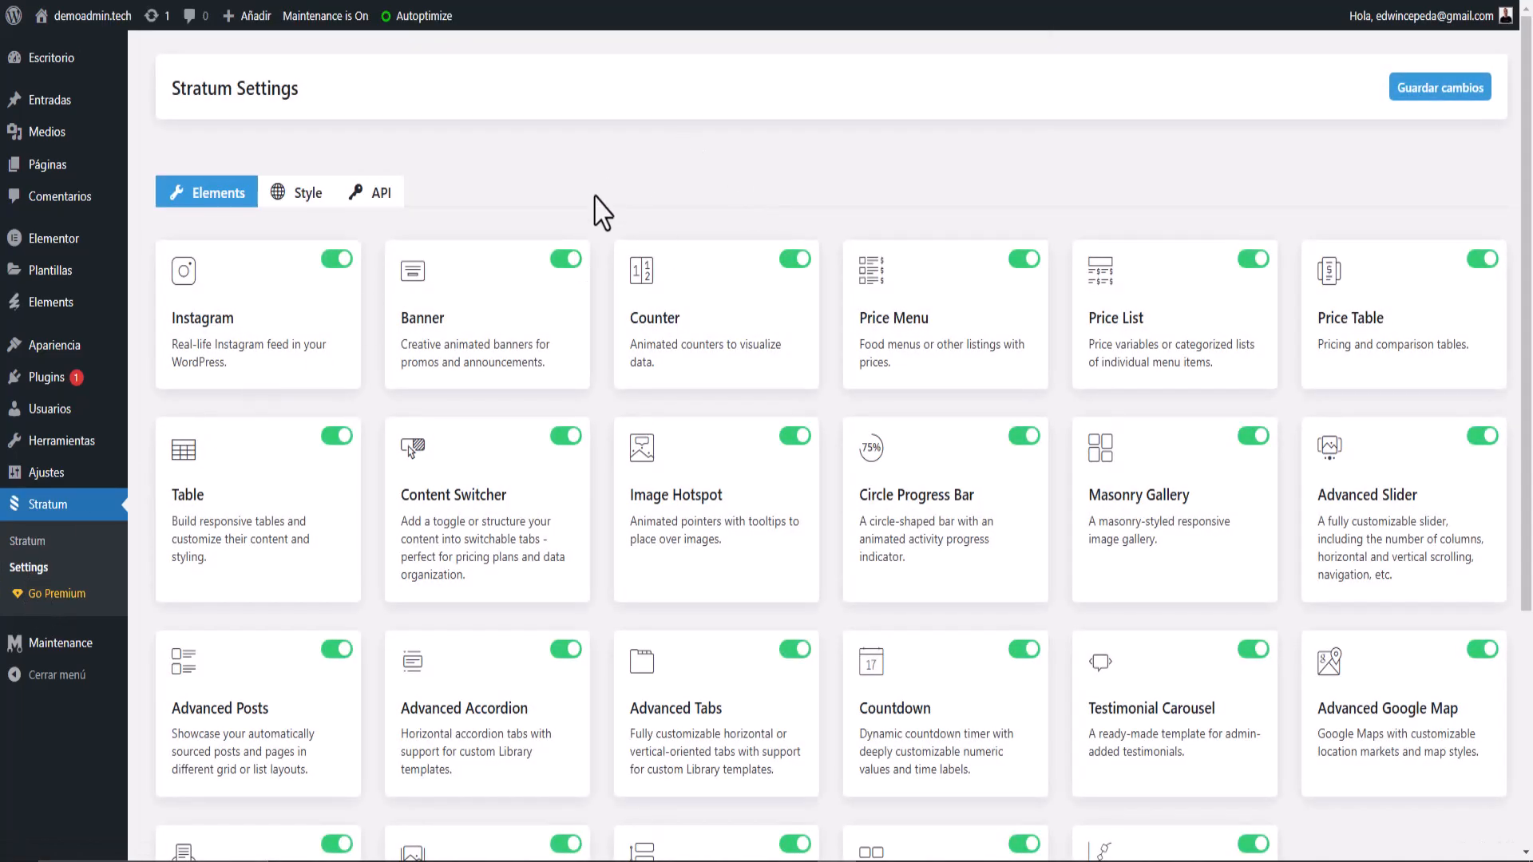
scroll(618, 352, down, 4)
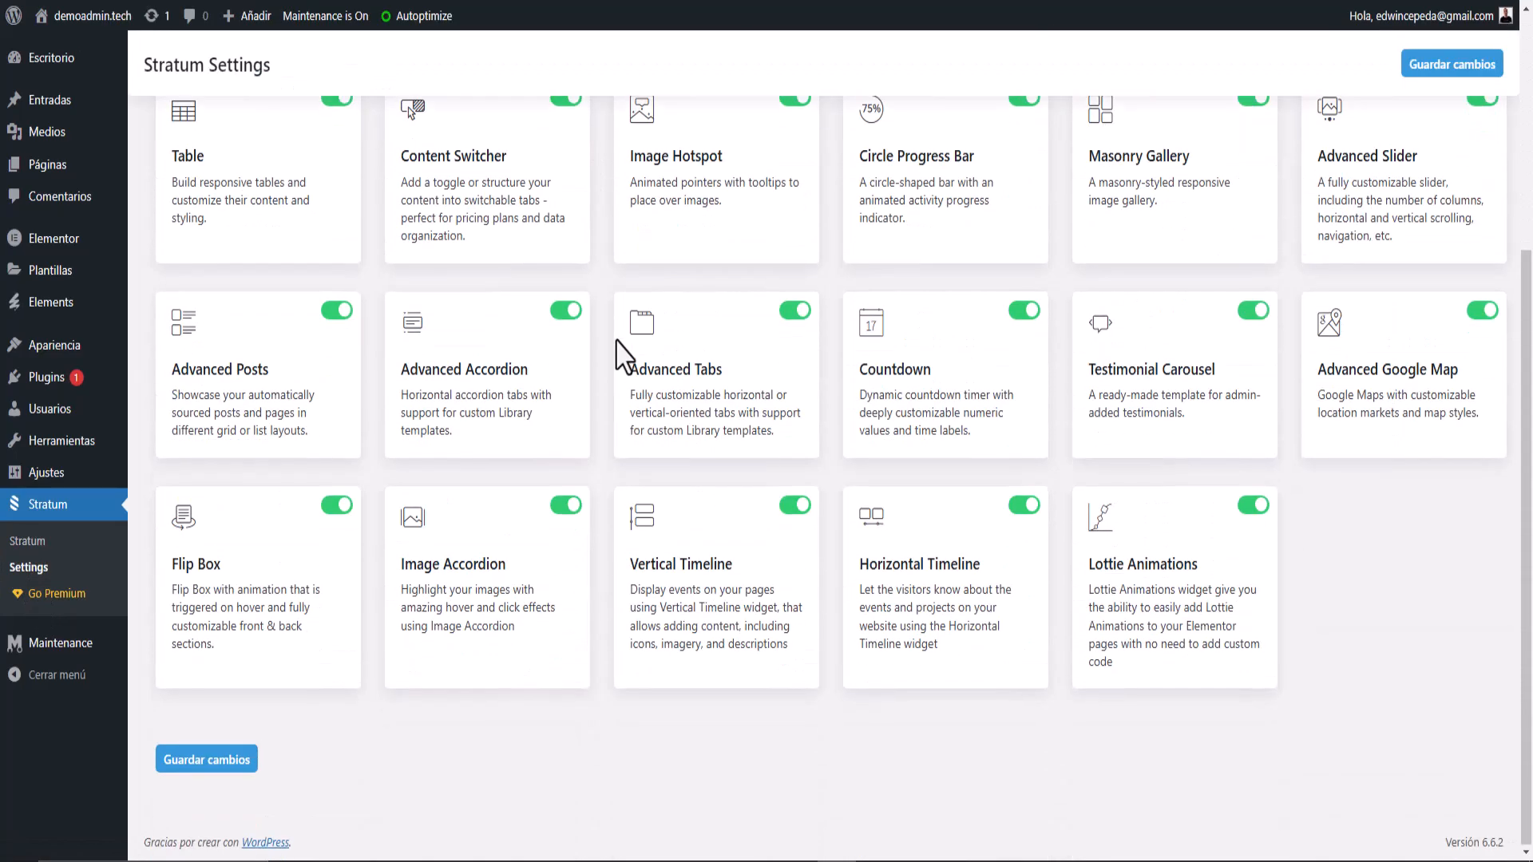
scroll(622, 355, up, 5)
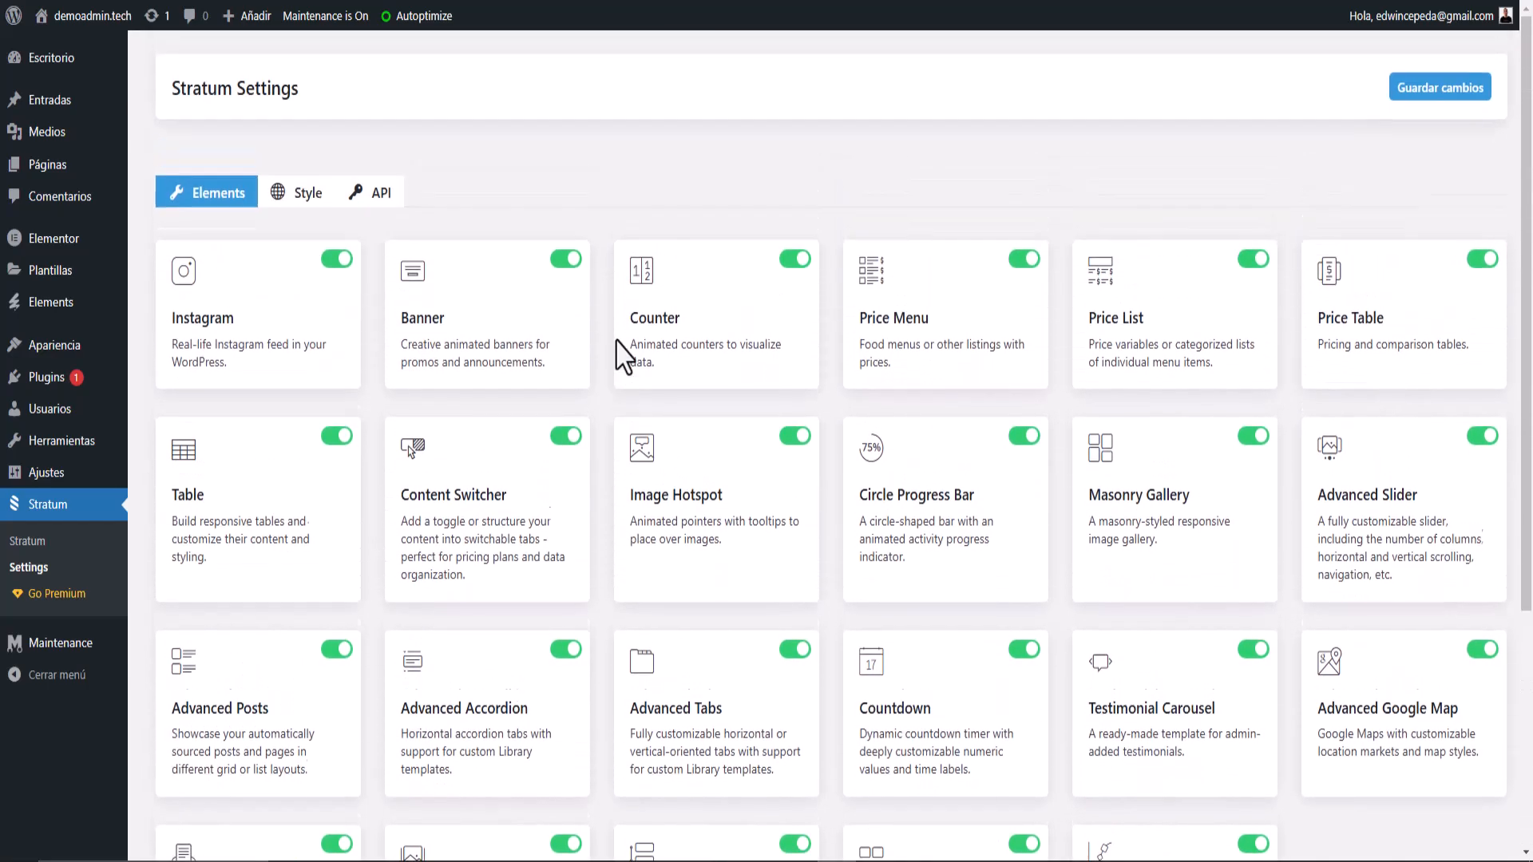
click(297, 220)
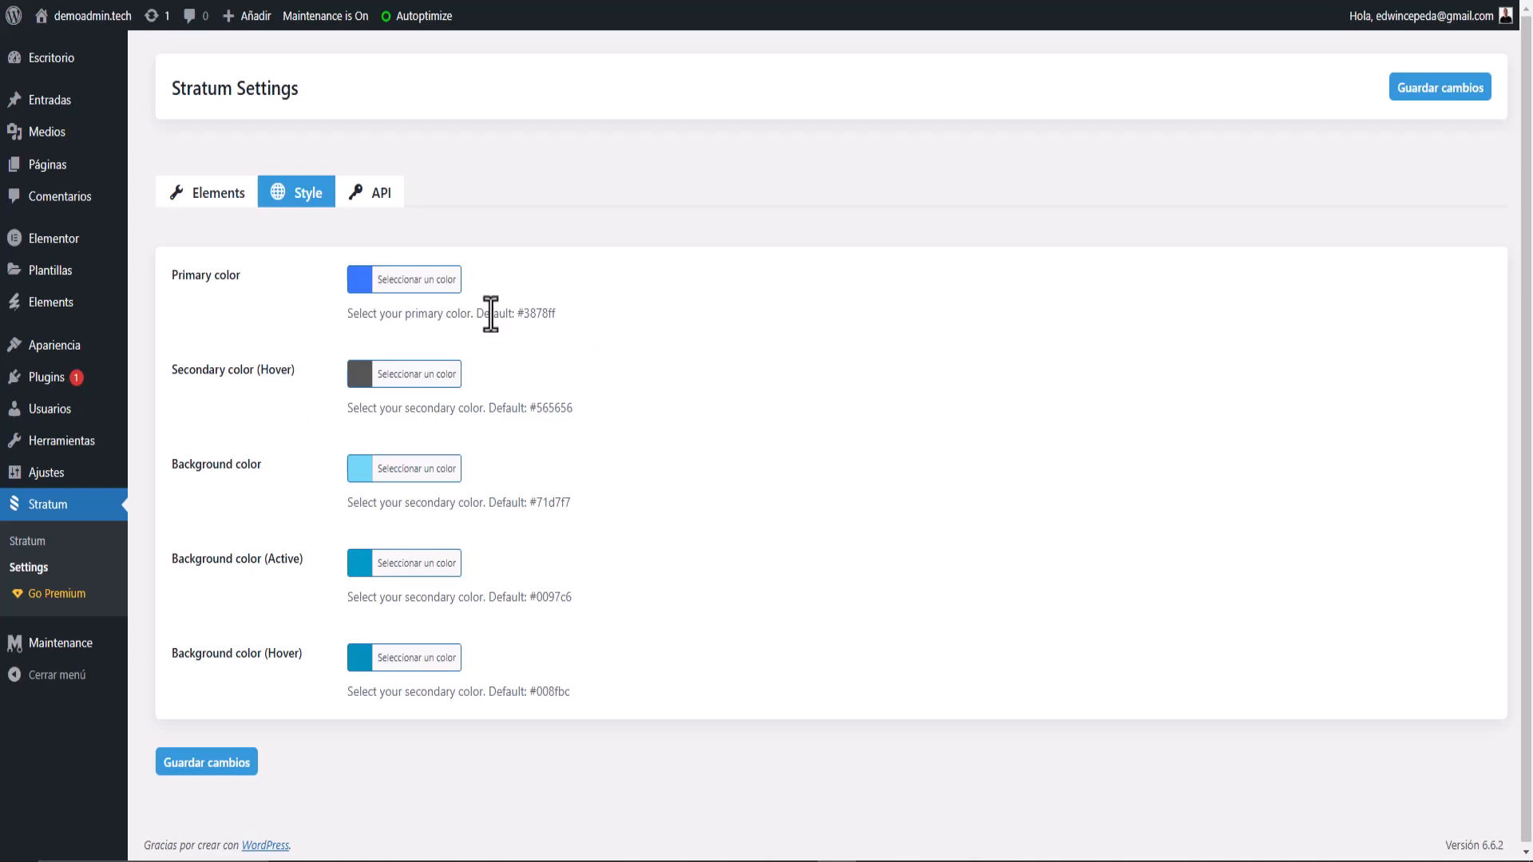
click(369, 199)
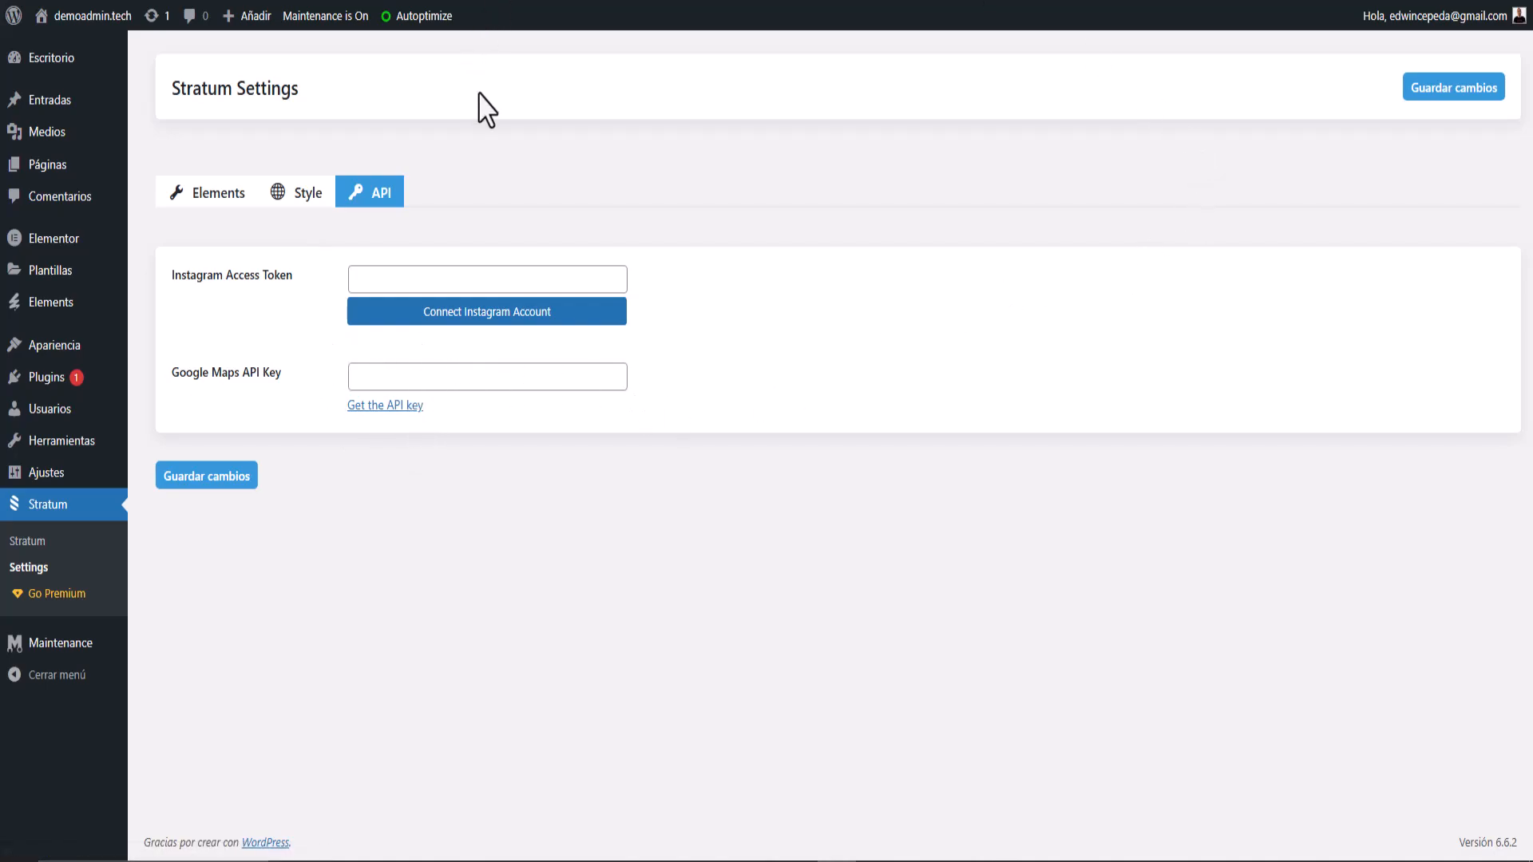
Open the Inicio page with Elementor and collapse the Disposición, Básico, Pro, General and Link In Bio widget categories.
click(34, 174)
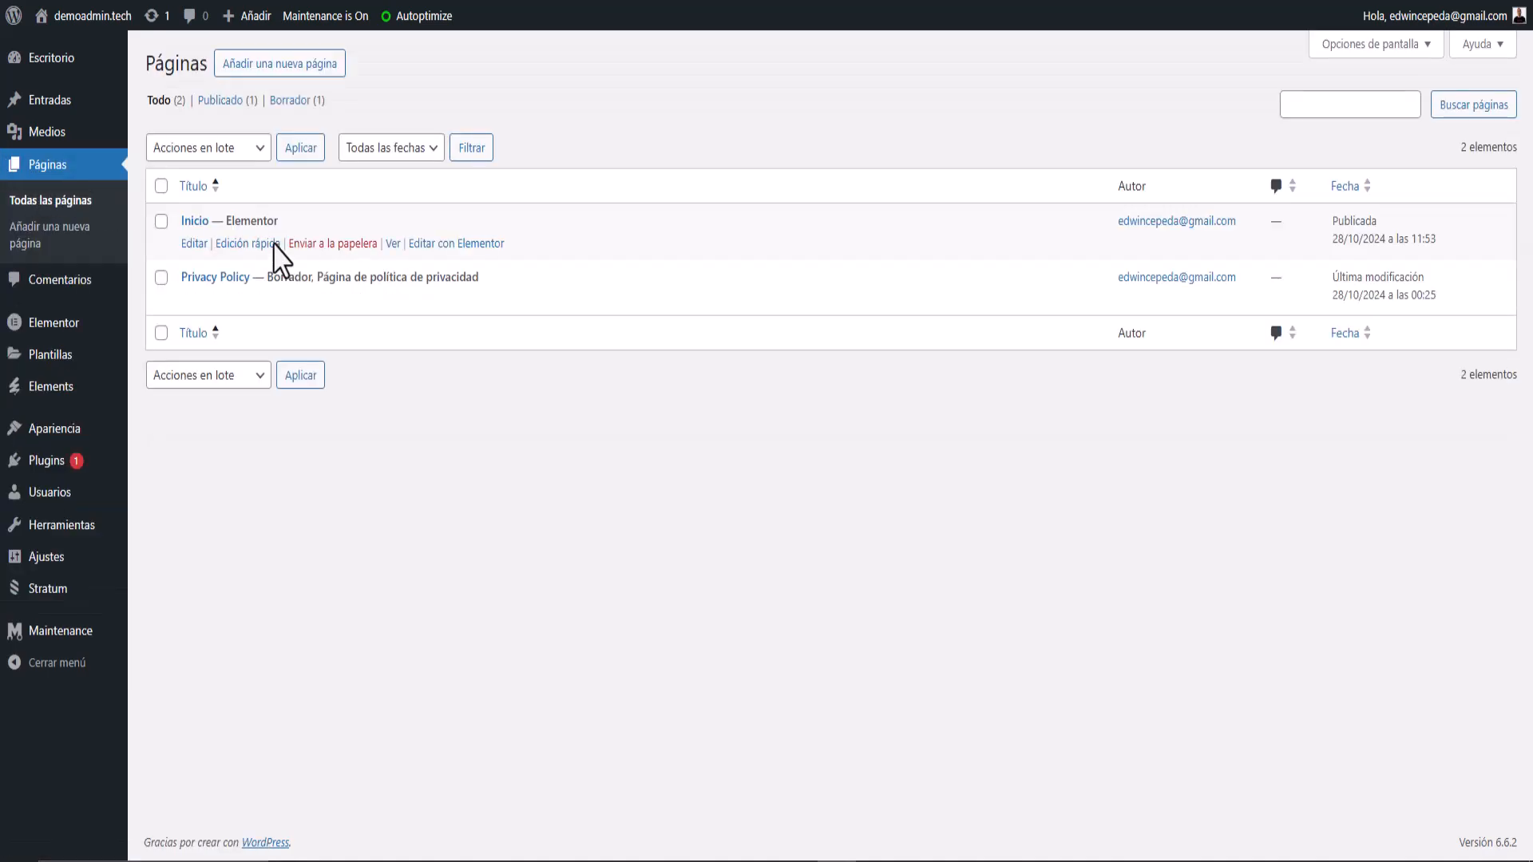
click(451, 244)
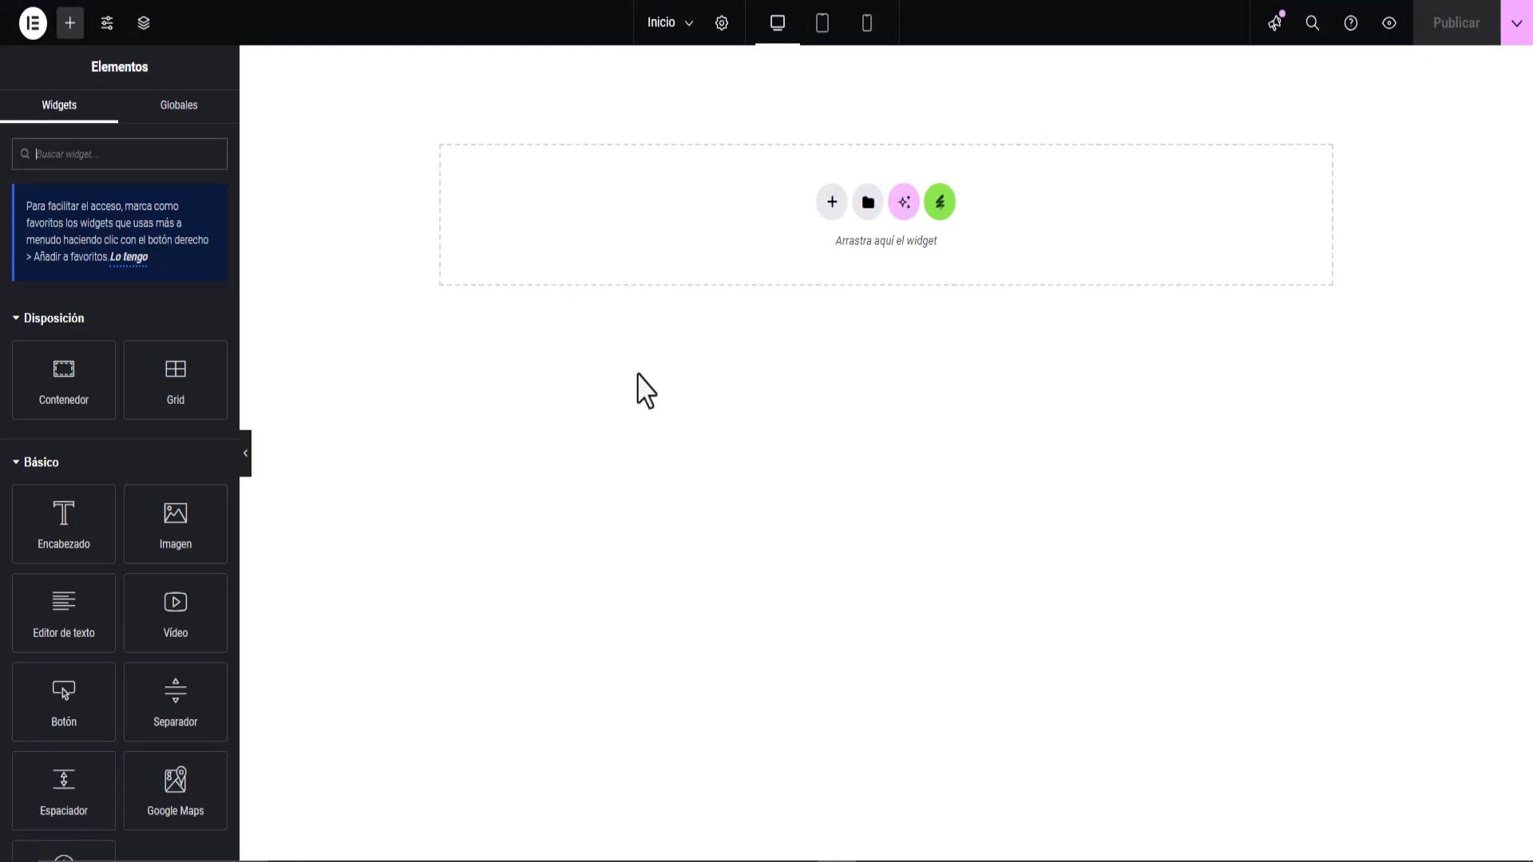
click(17, 320)
click(16, 365)
click(16, 411)
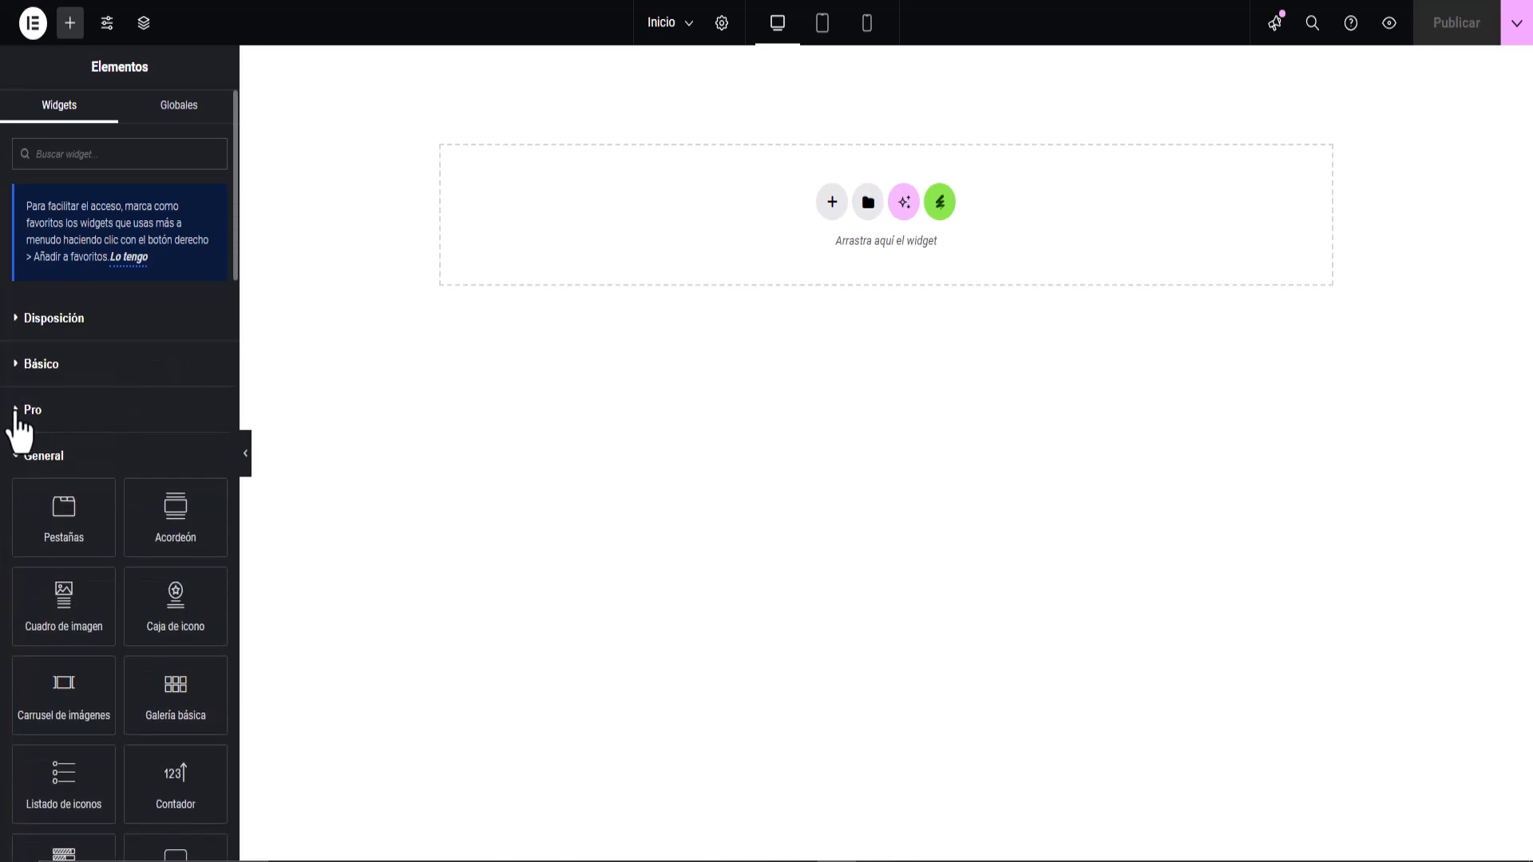
click(16, 457)
click(16, 503)
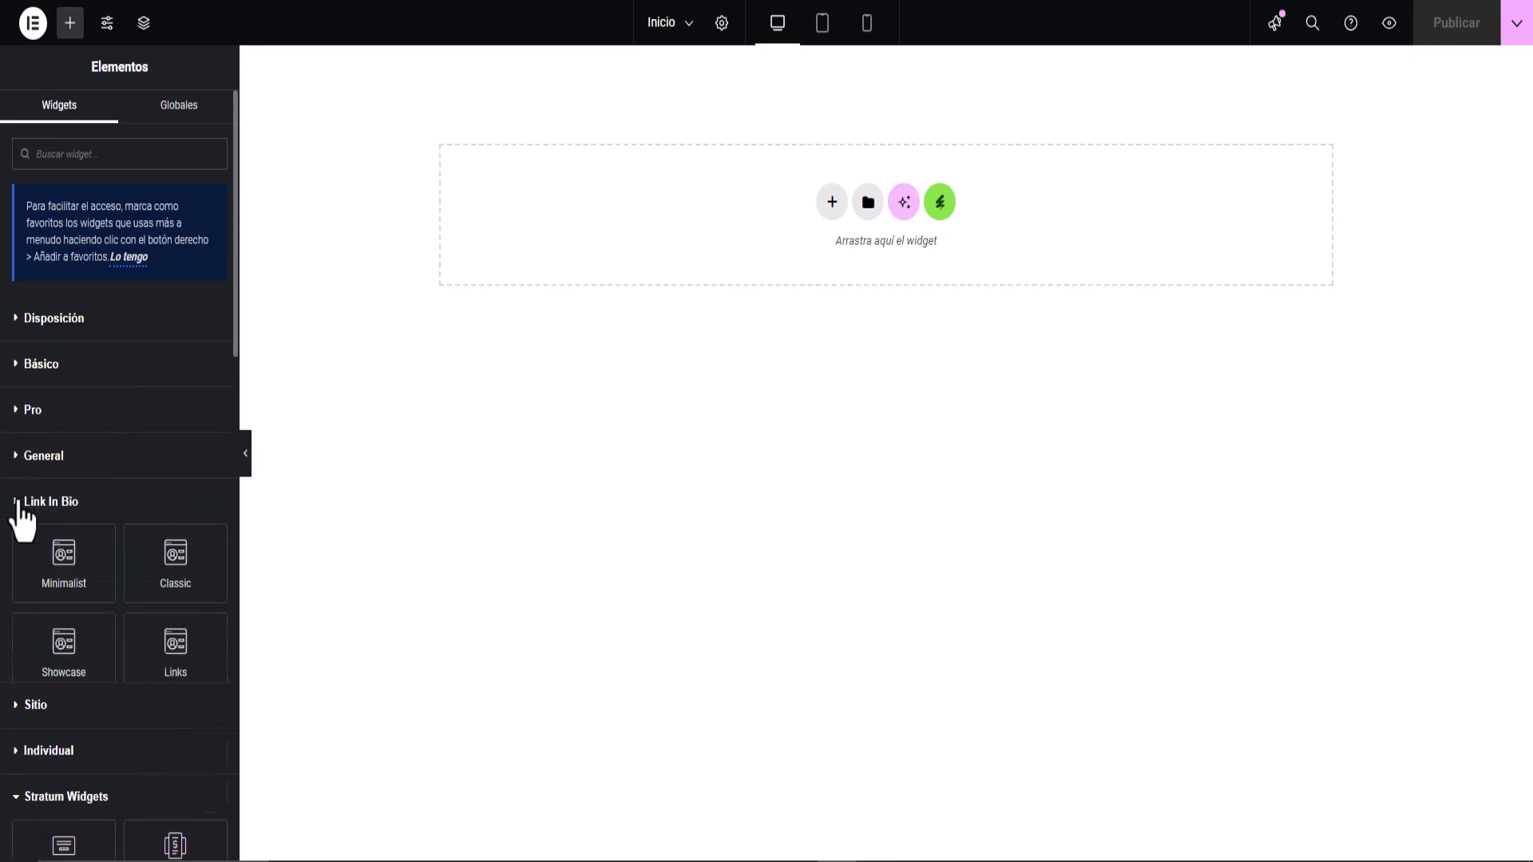
scroll(16, 511, down, 4)
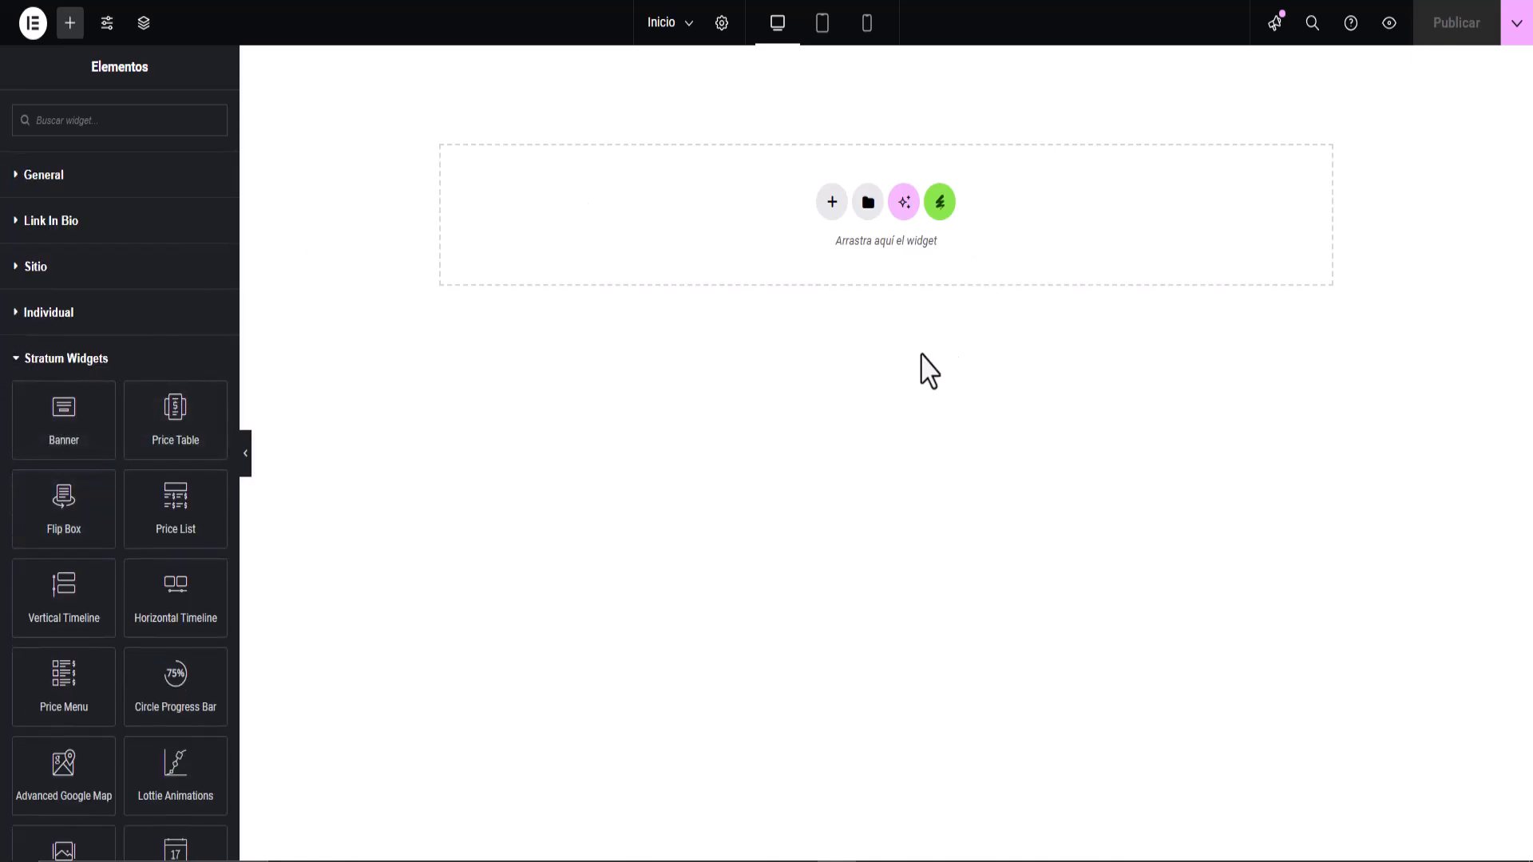
Add a Flexbox container with two equal columns to the page.
click(831, 204)
click(822, 271)
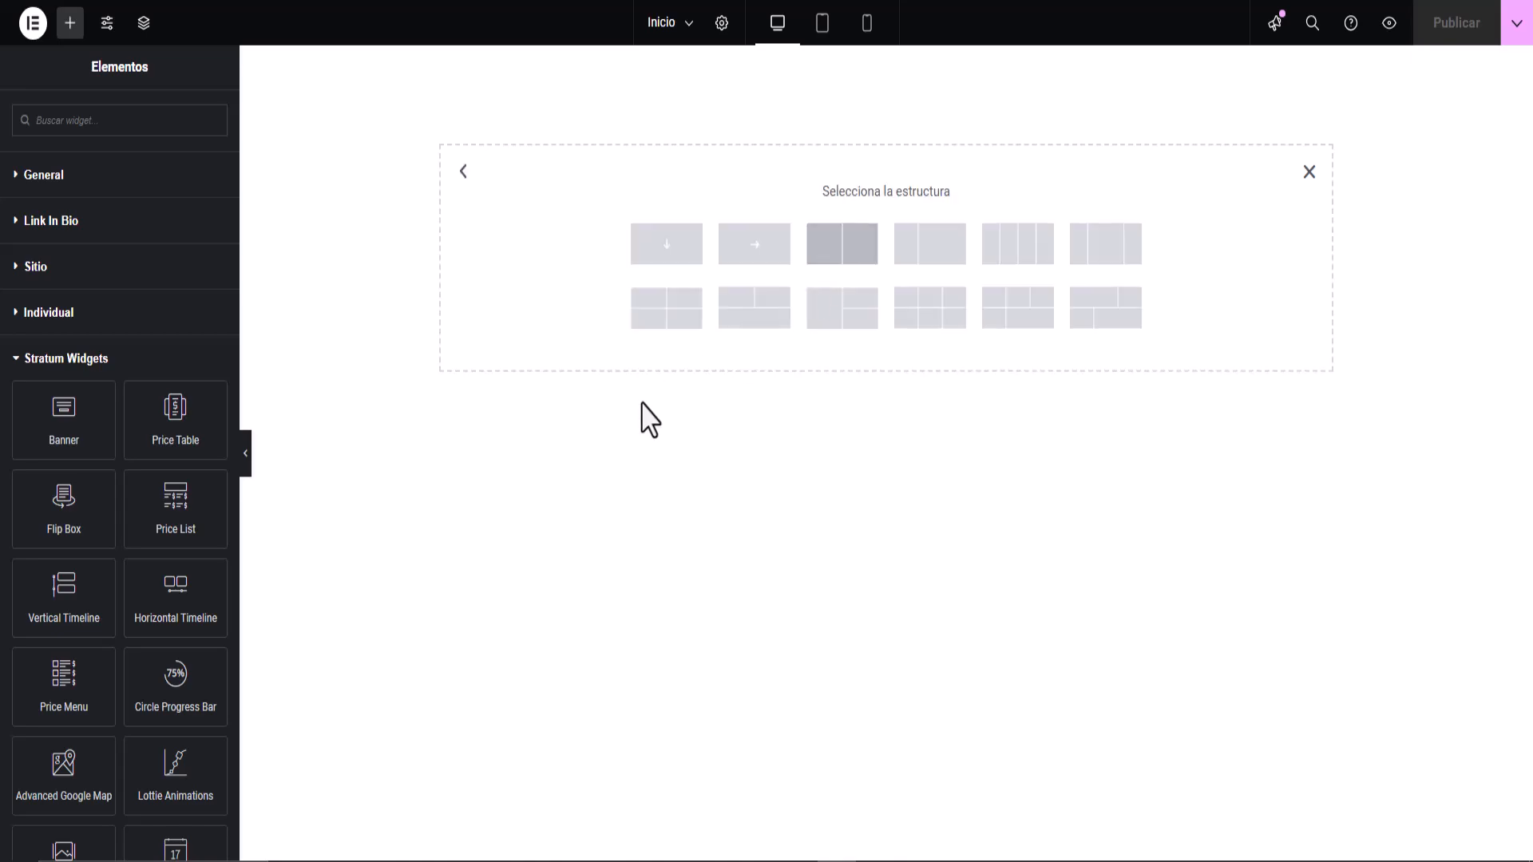
click(849, 247)
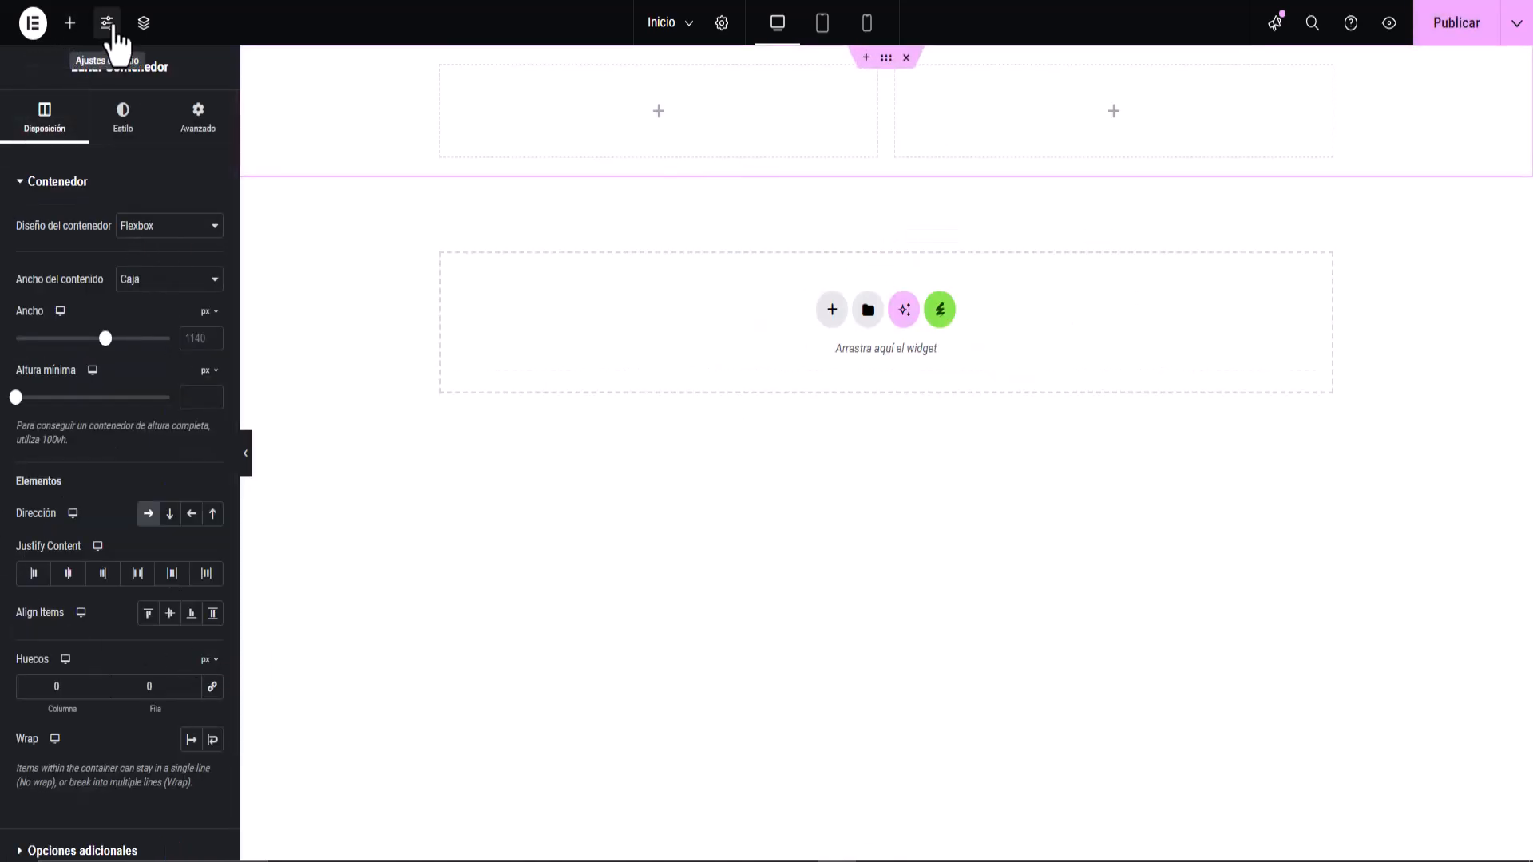
Place a Stratum Flip Box widget in the container's left column.
click(70, 23)
scroll(135, 551, down, 5)
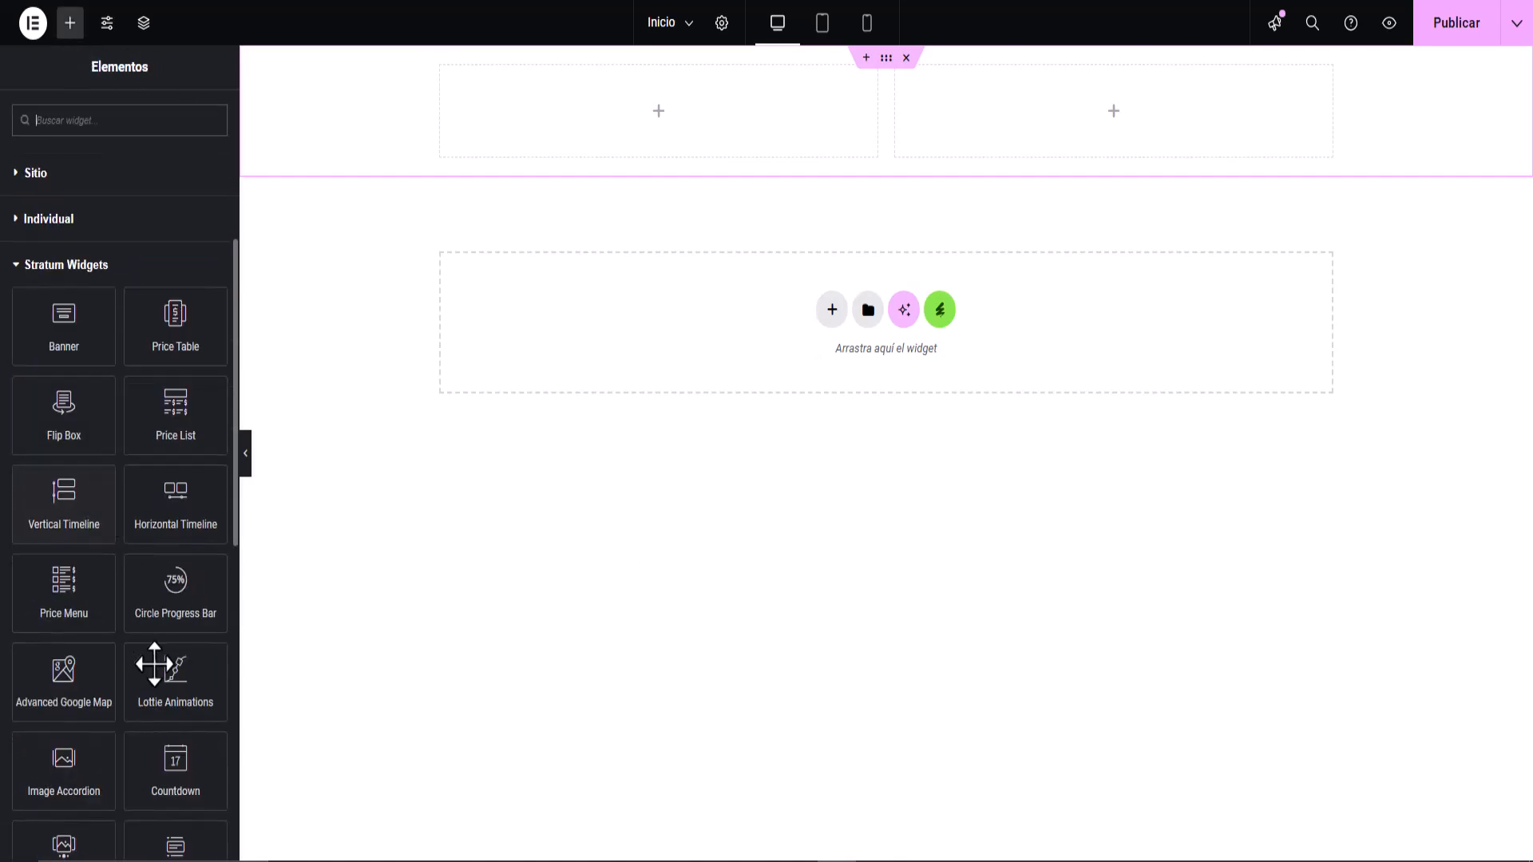
drag(69, 421, 681, 127)
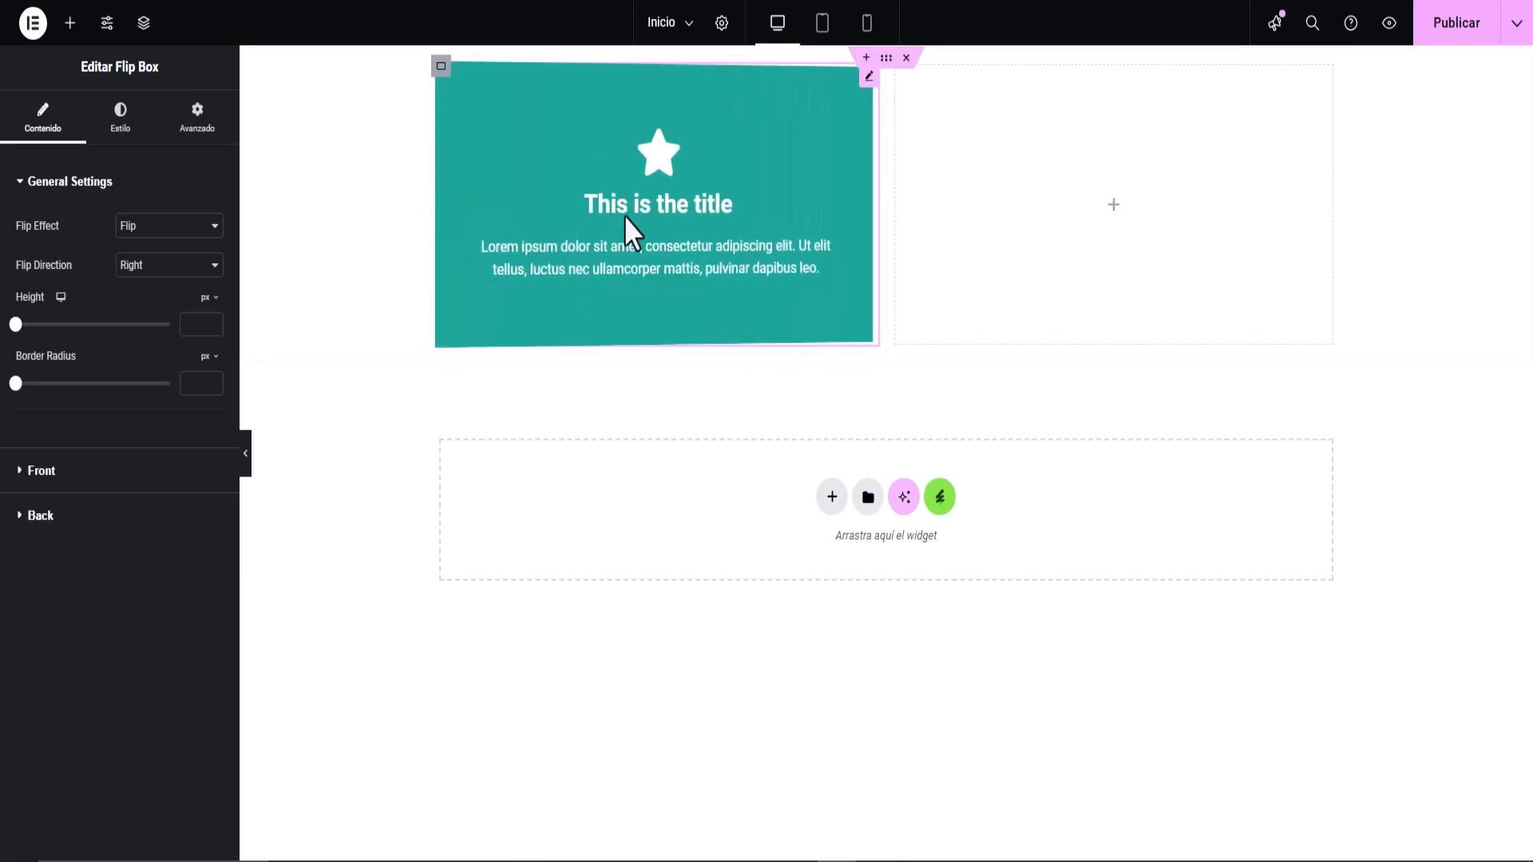
Try the Slide, Push, Fade and Zoom In flip effects on the Flip Box widget.
click(136, 229)
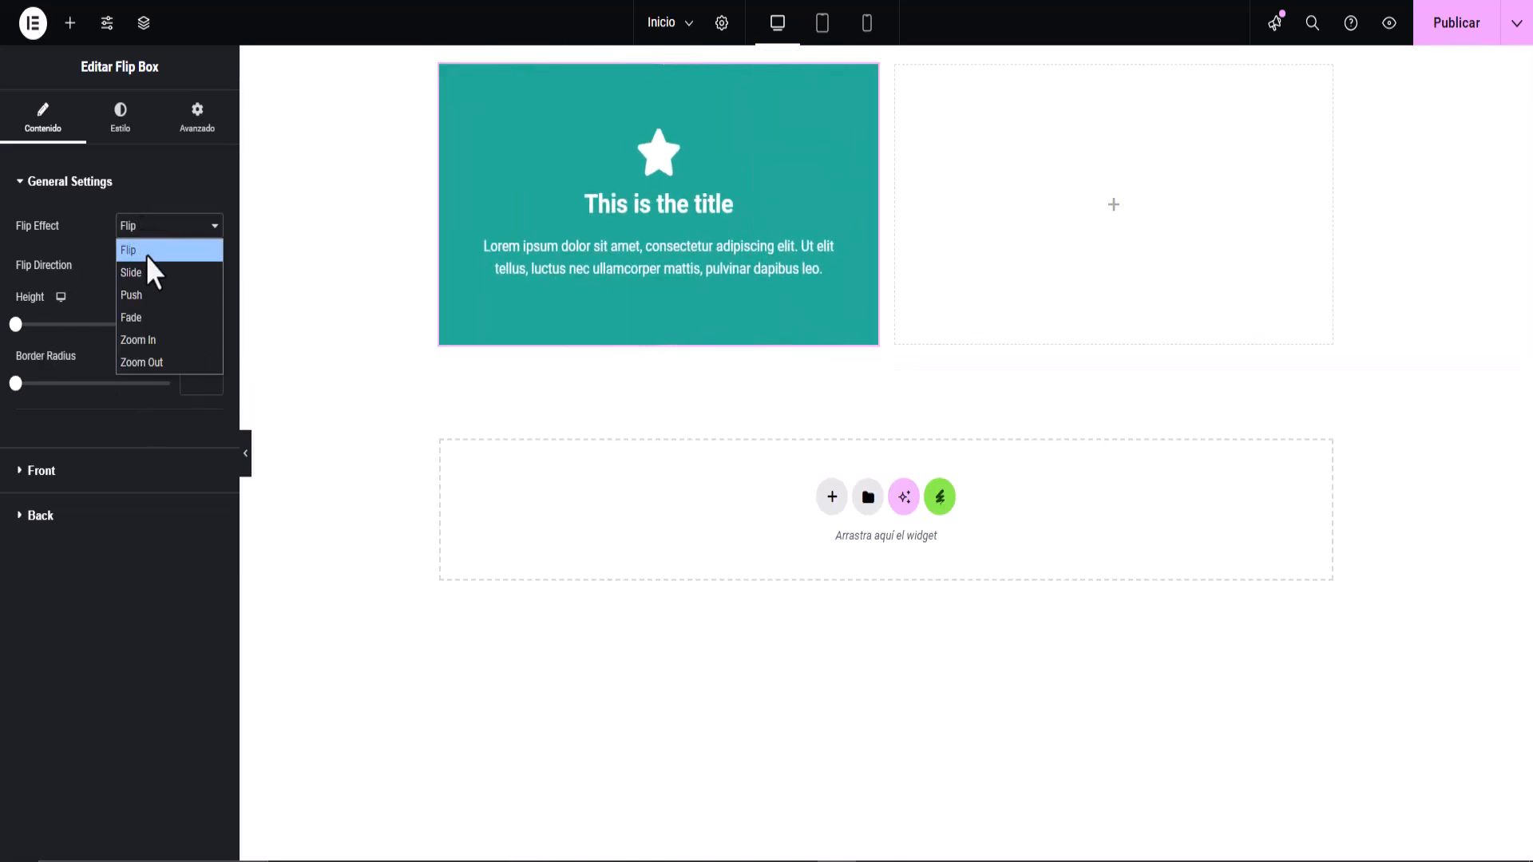
click(146, 271)
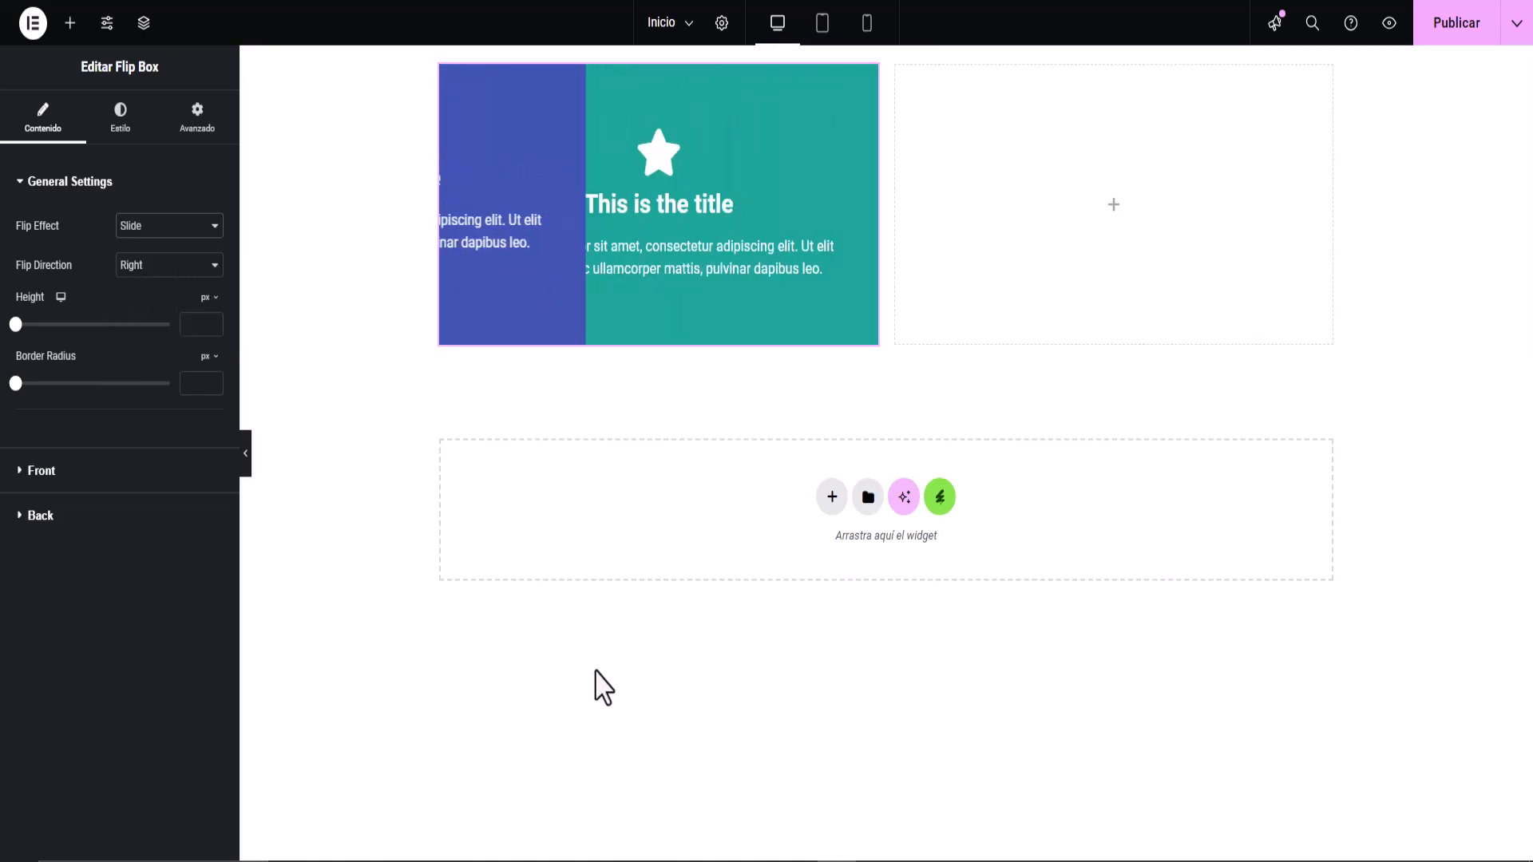
click(156, 231)
click(152, 297)
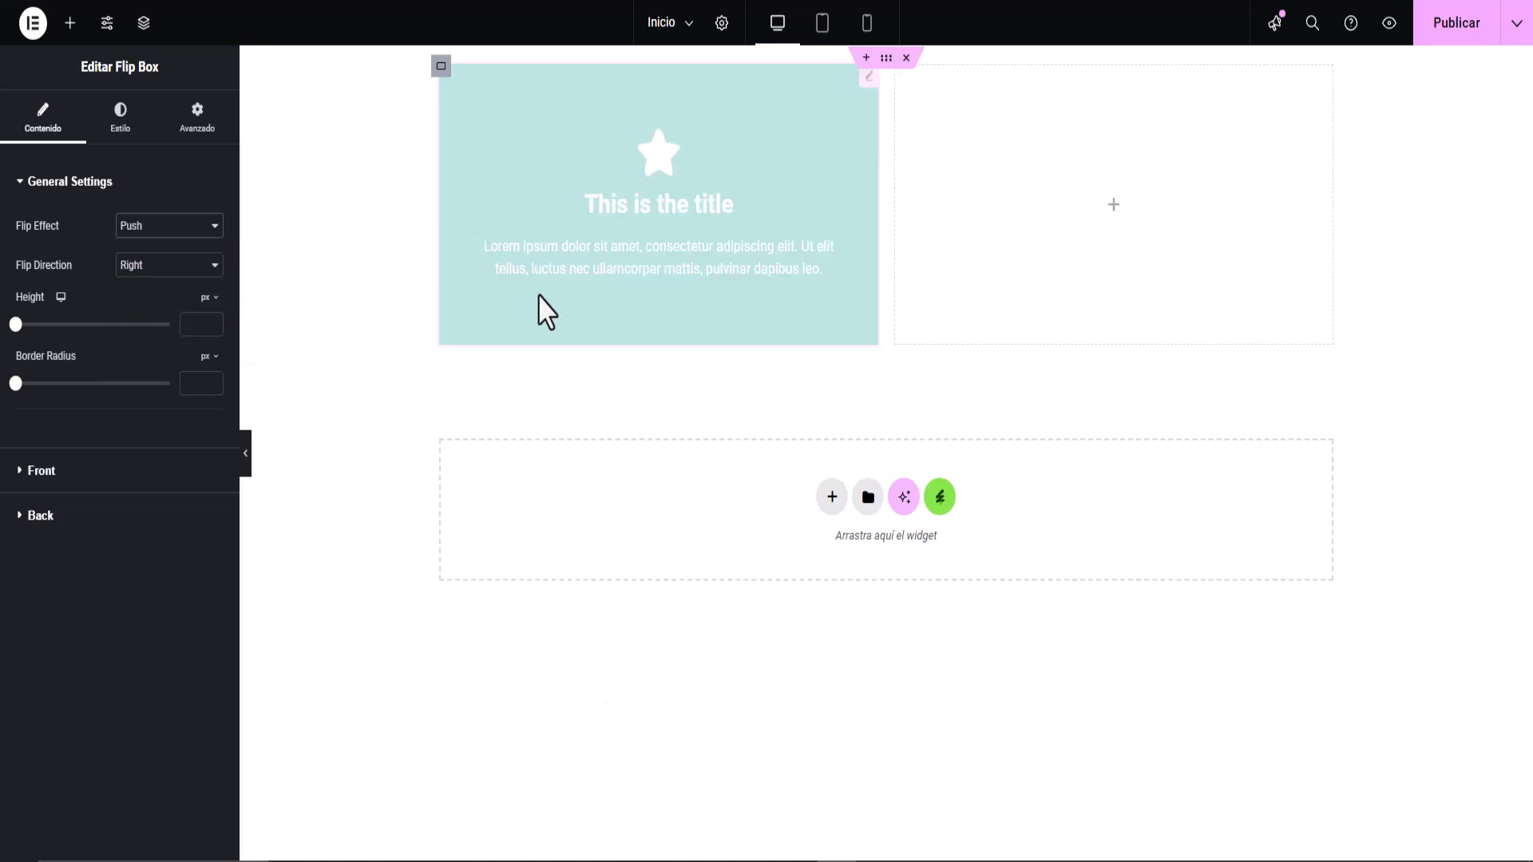
click(140, 229)
click(149, 323)
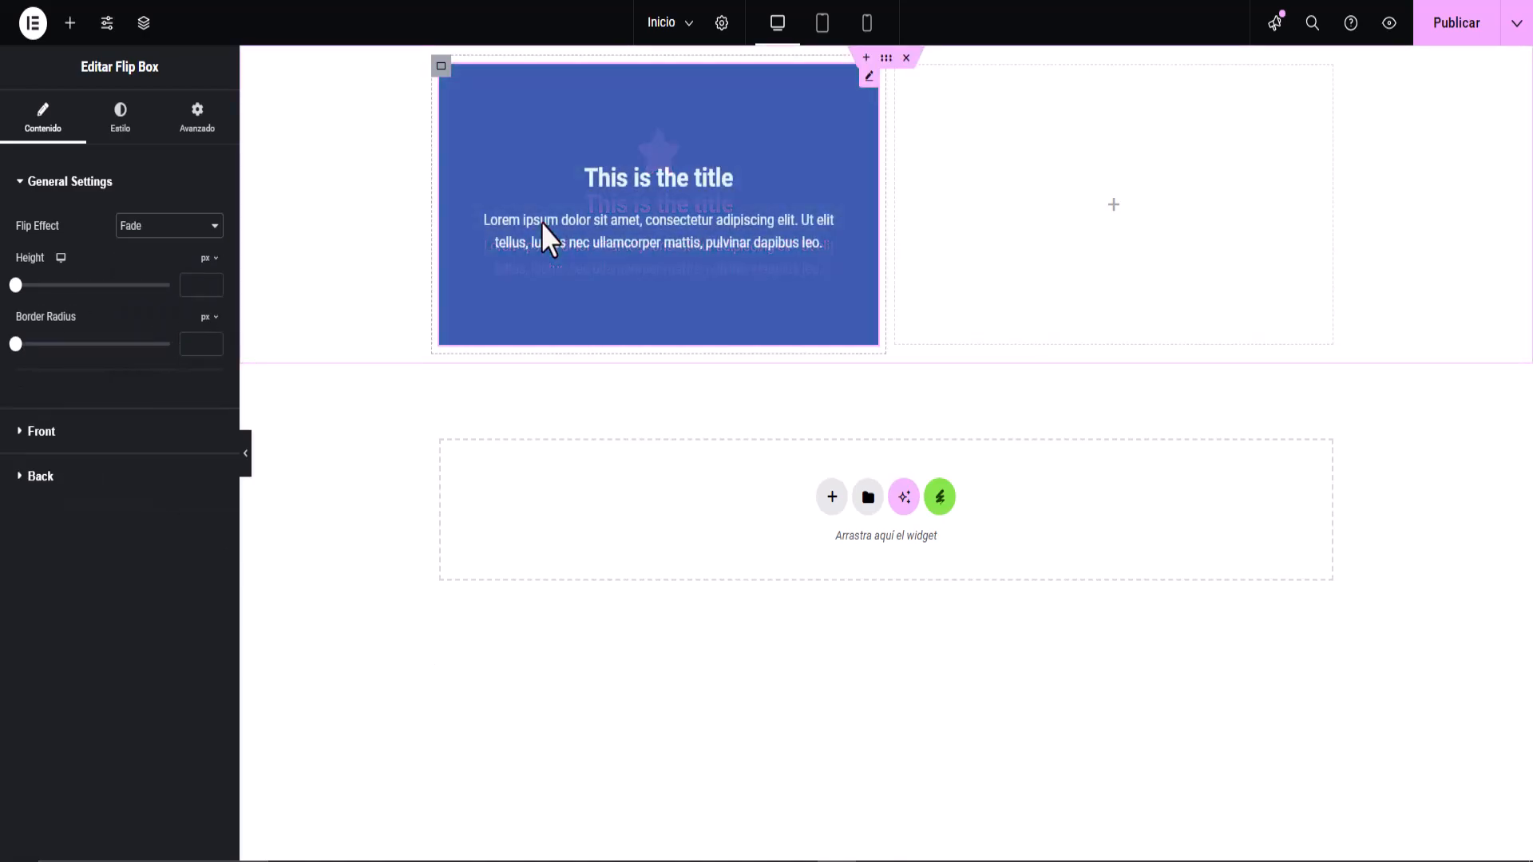
click(127, 232)
click(134, 317)
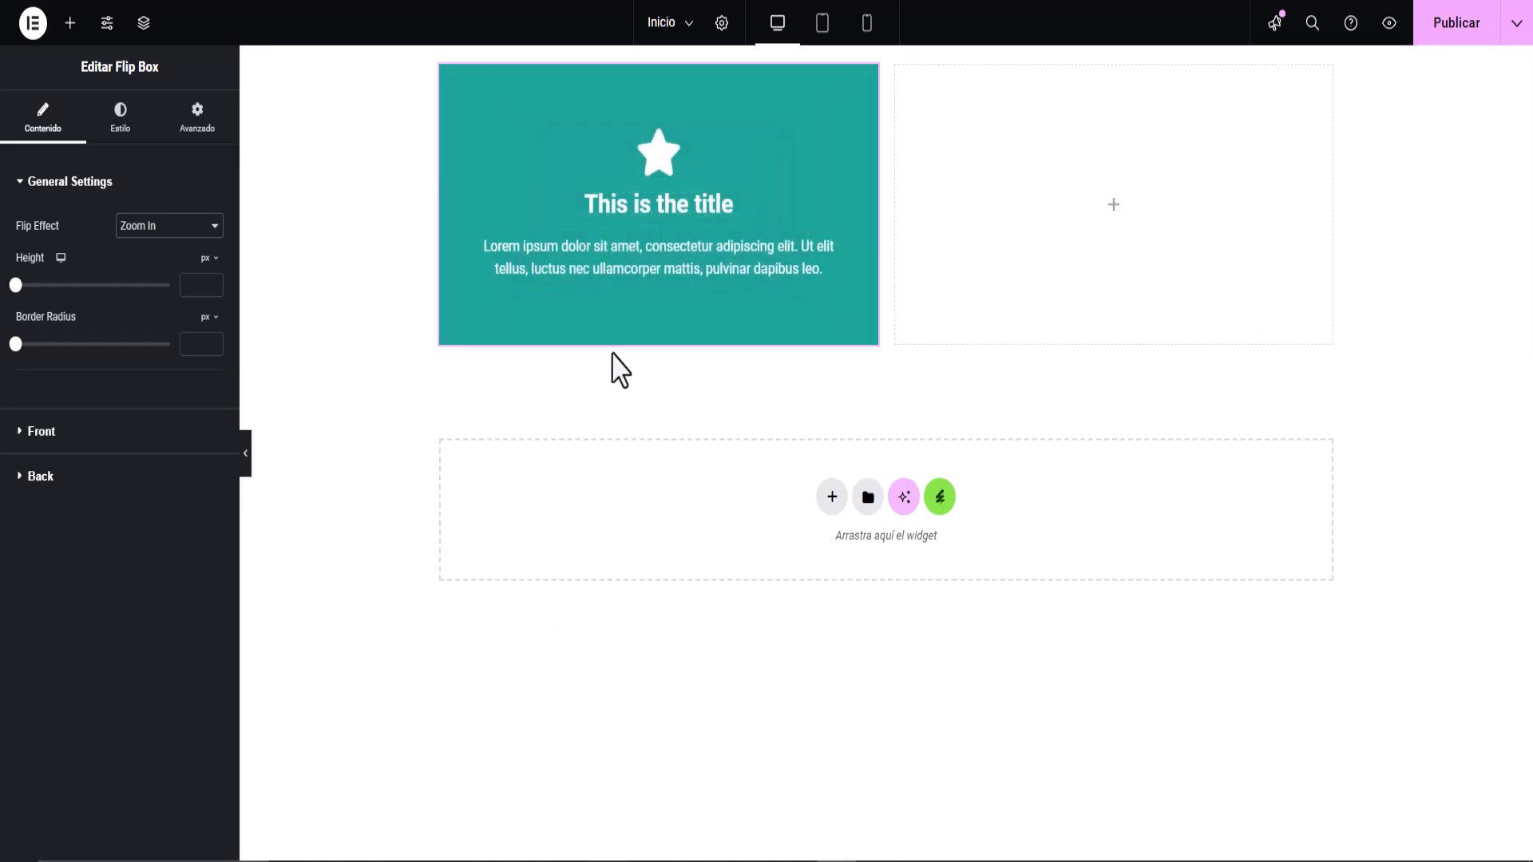
Set the Flip Box's flip effect to Zoom Out.
click(177, 228)
click(176, 359)
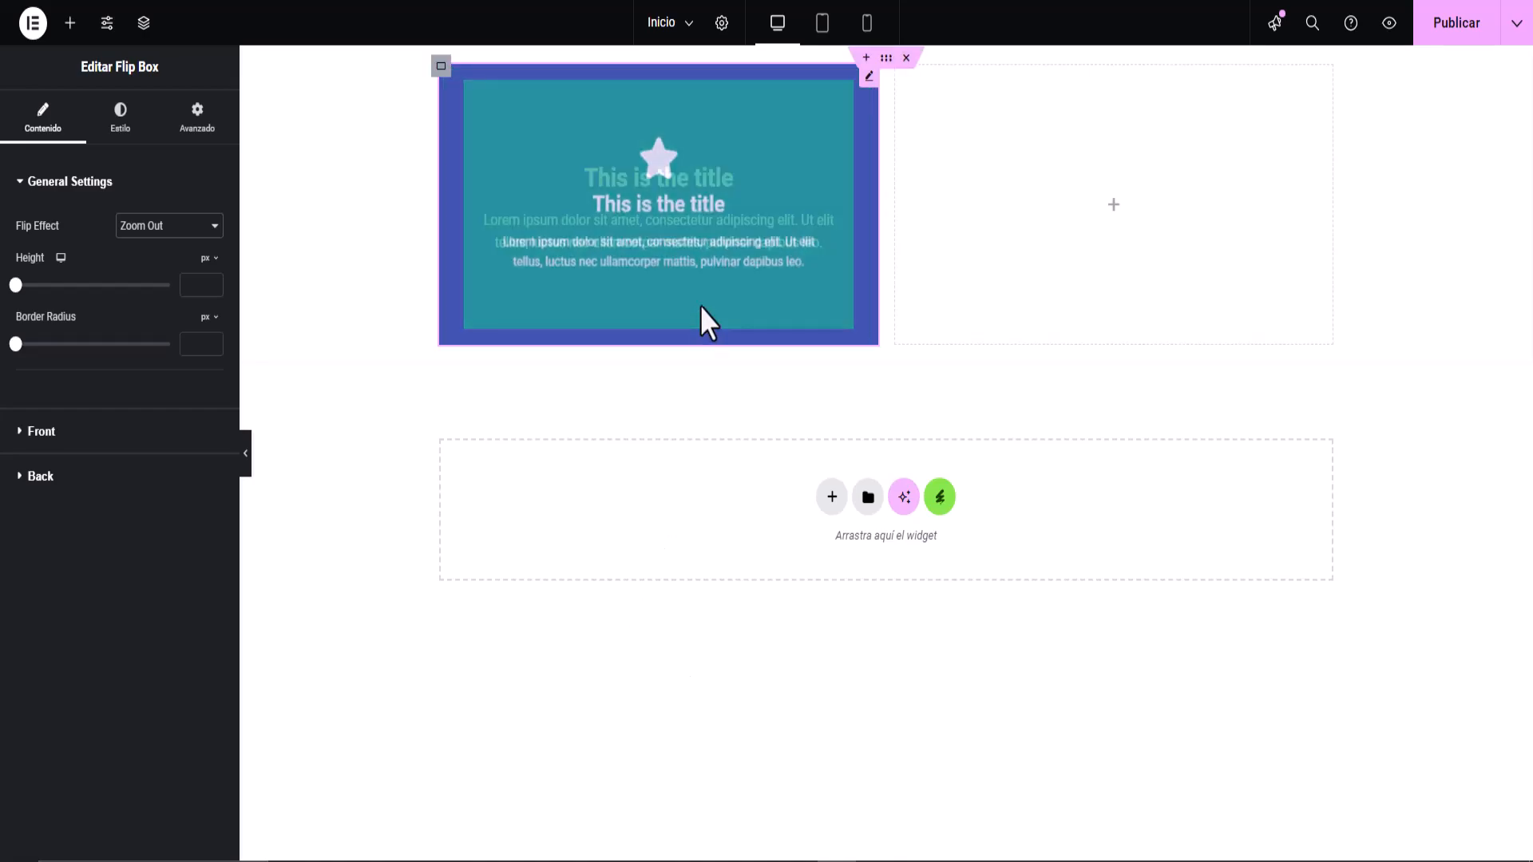
Add a Stratum Banner widget to the page below the Flip Box container.
click(70, 22)
scroll(60, 627, down, 1)
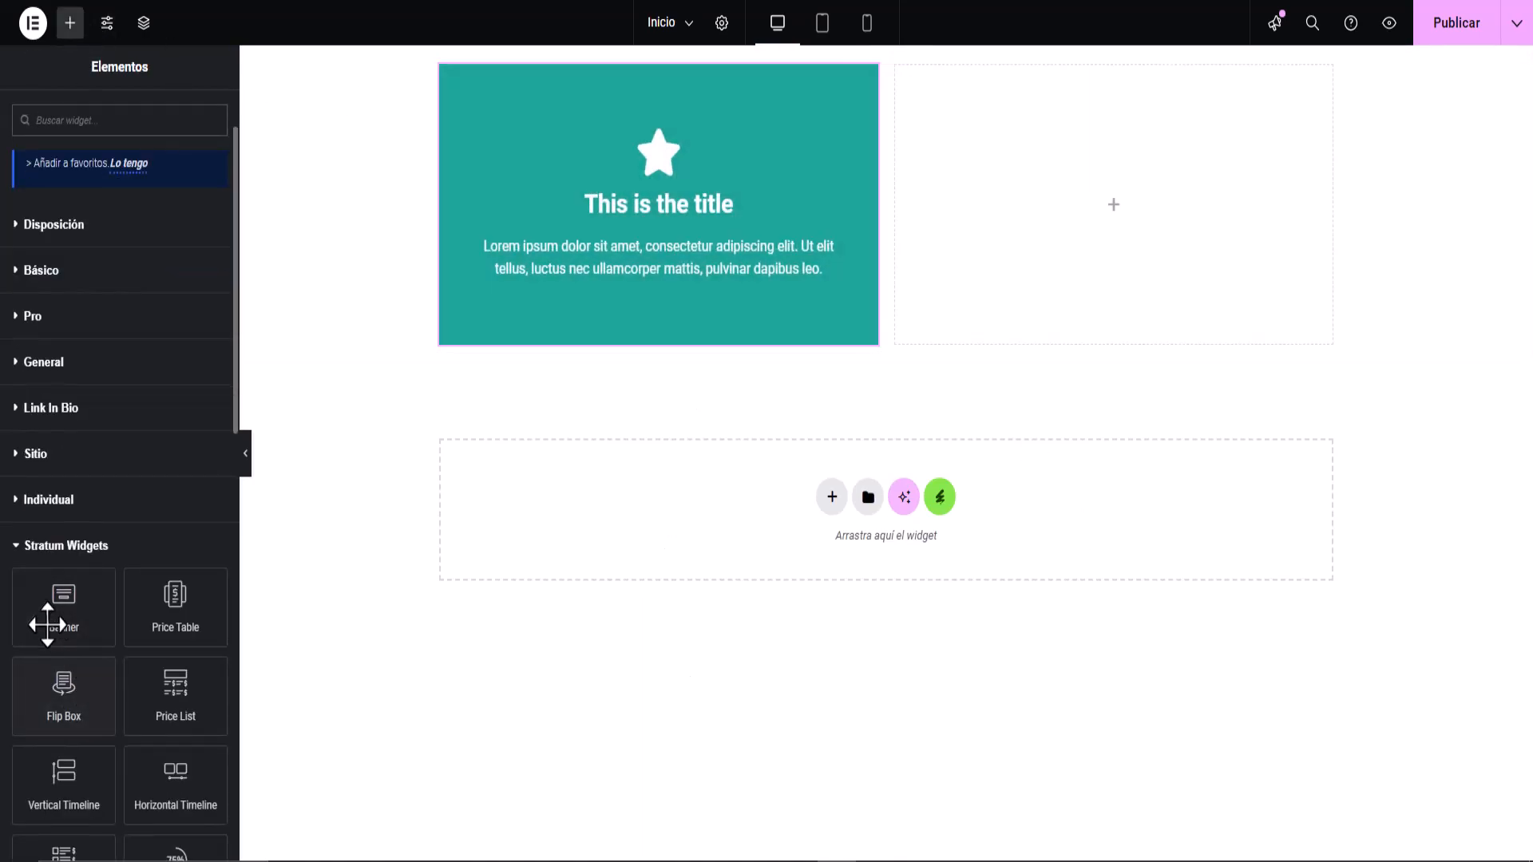
drag(80, 602, 627, 514)
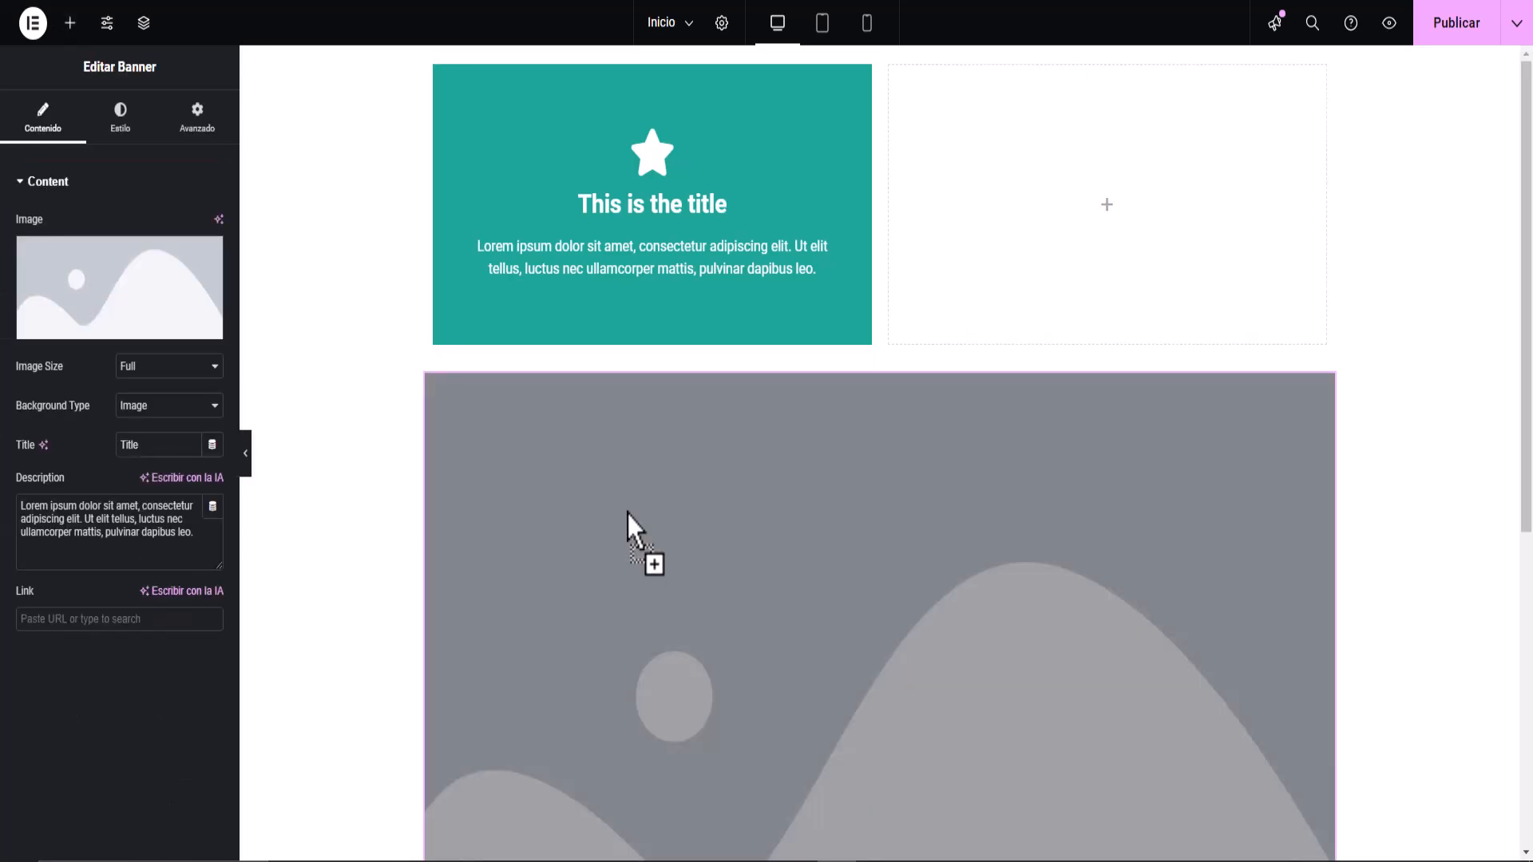
Set the Banner's image to mt-sample-background.jpg from the media library.
scroll(872, 462, down, 5)
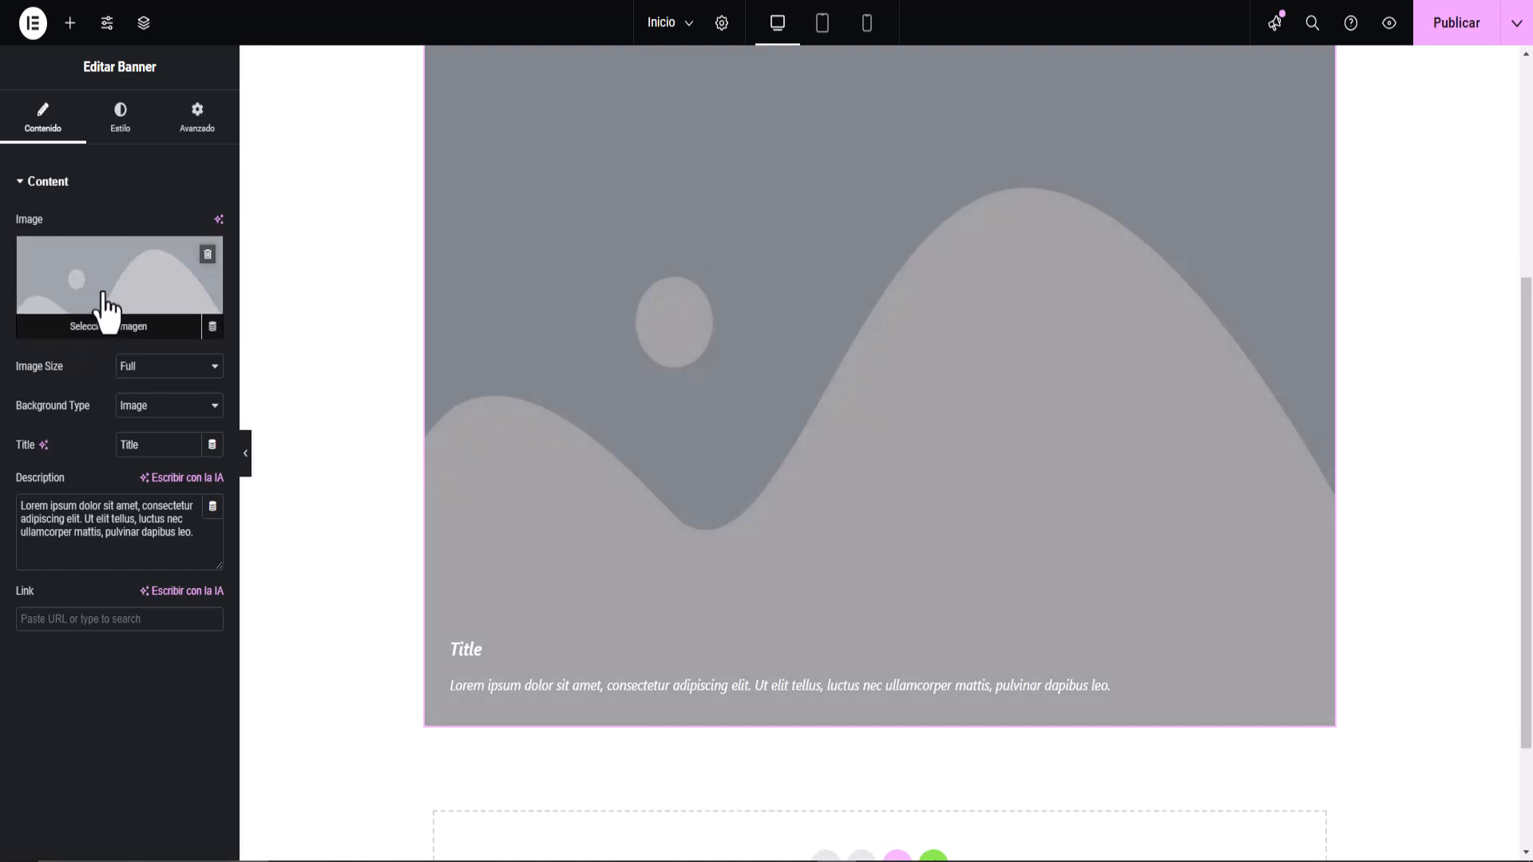
click(44, 309)
click(369, 248)
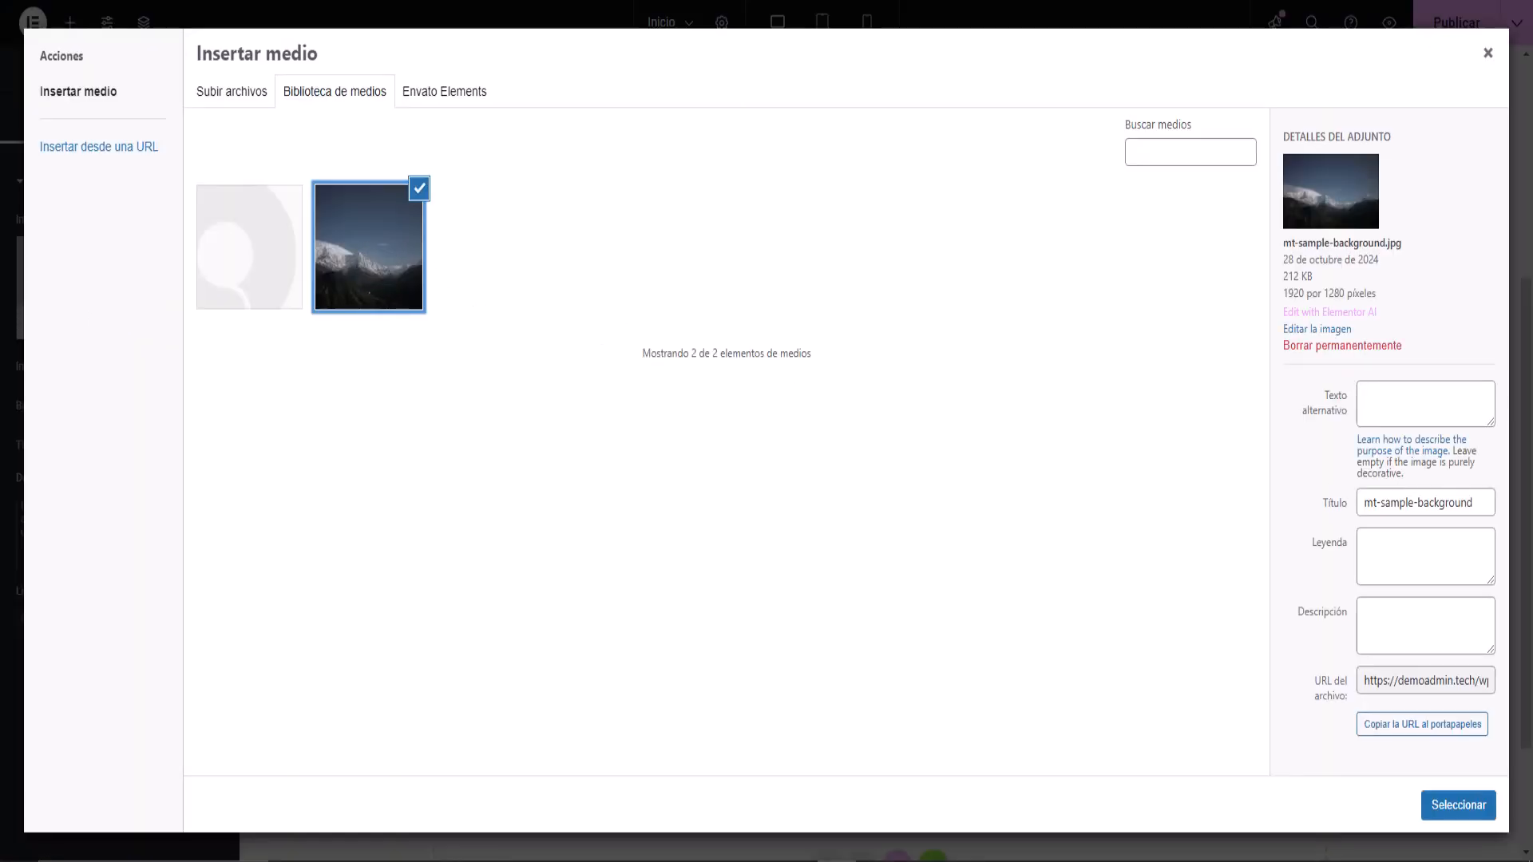
click(1448, 806)
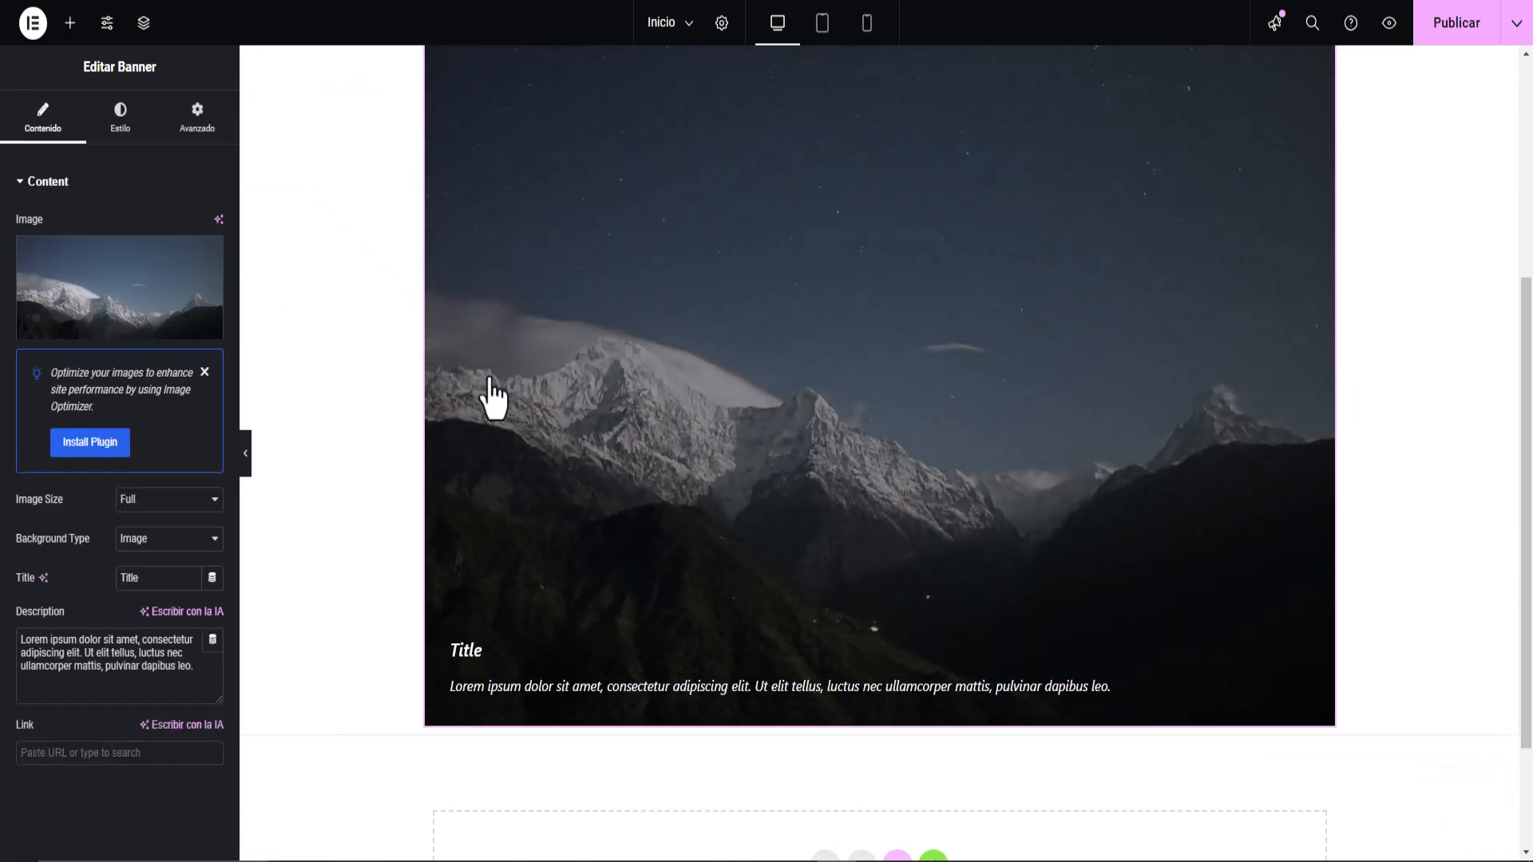
Review the available image size and background type options of the Banner.
click(169, 499)
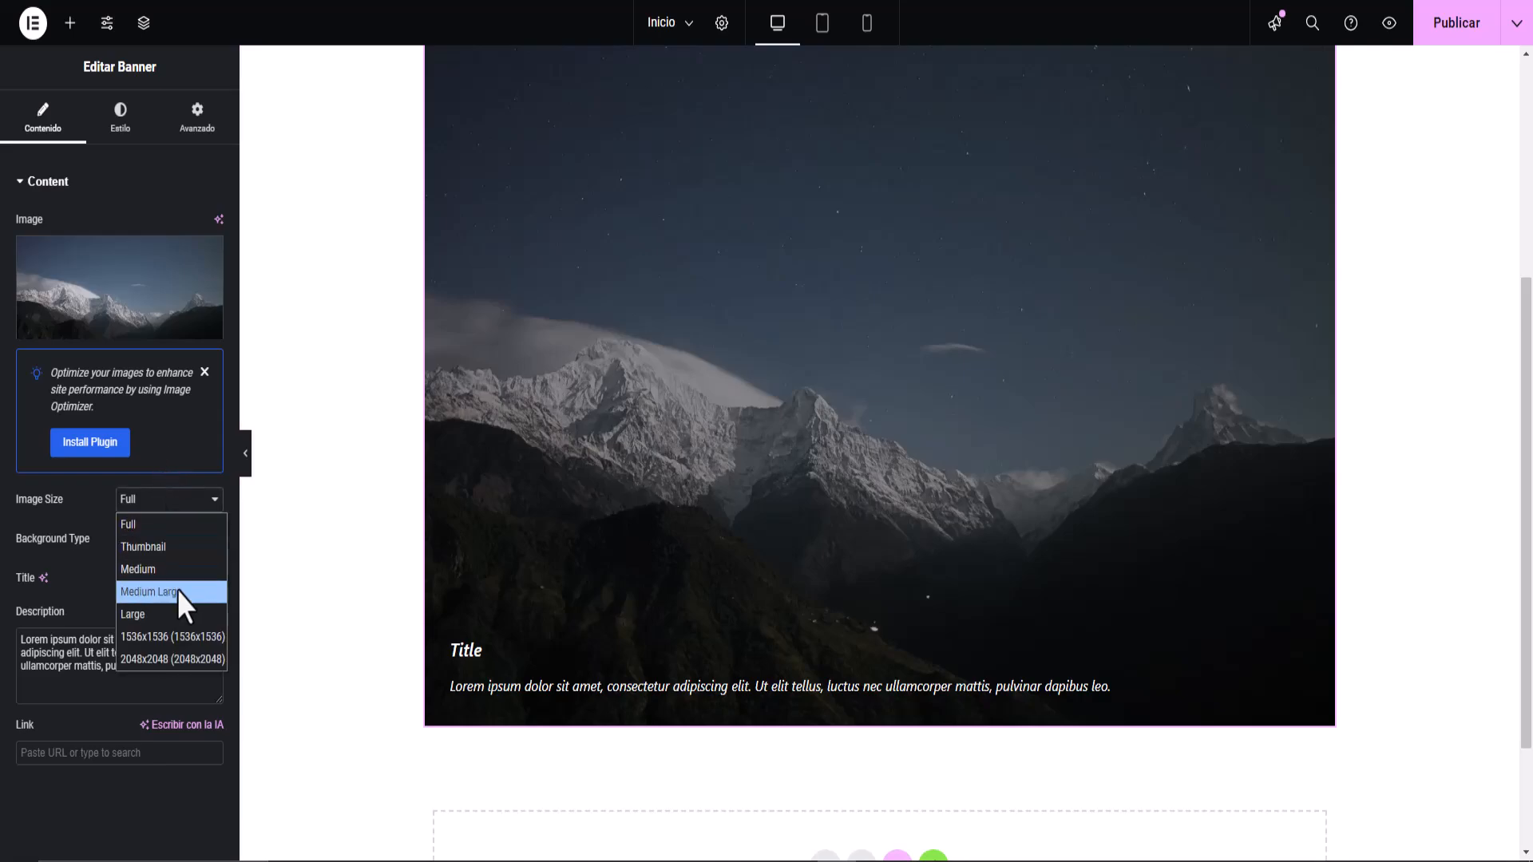
click(91, 511)
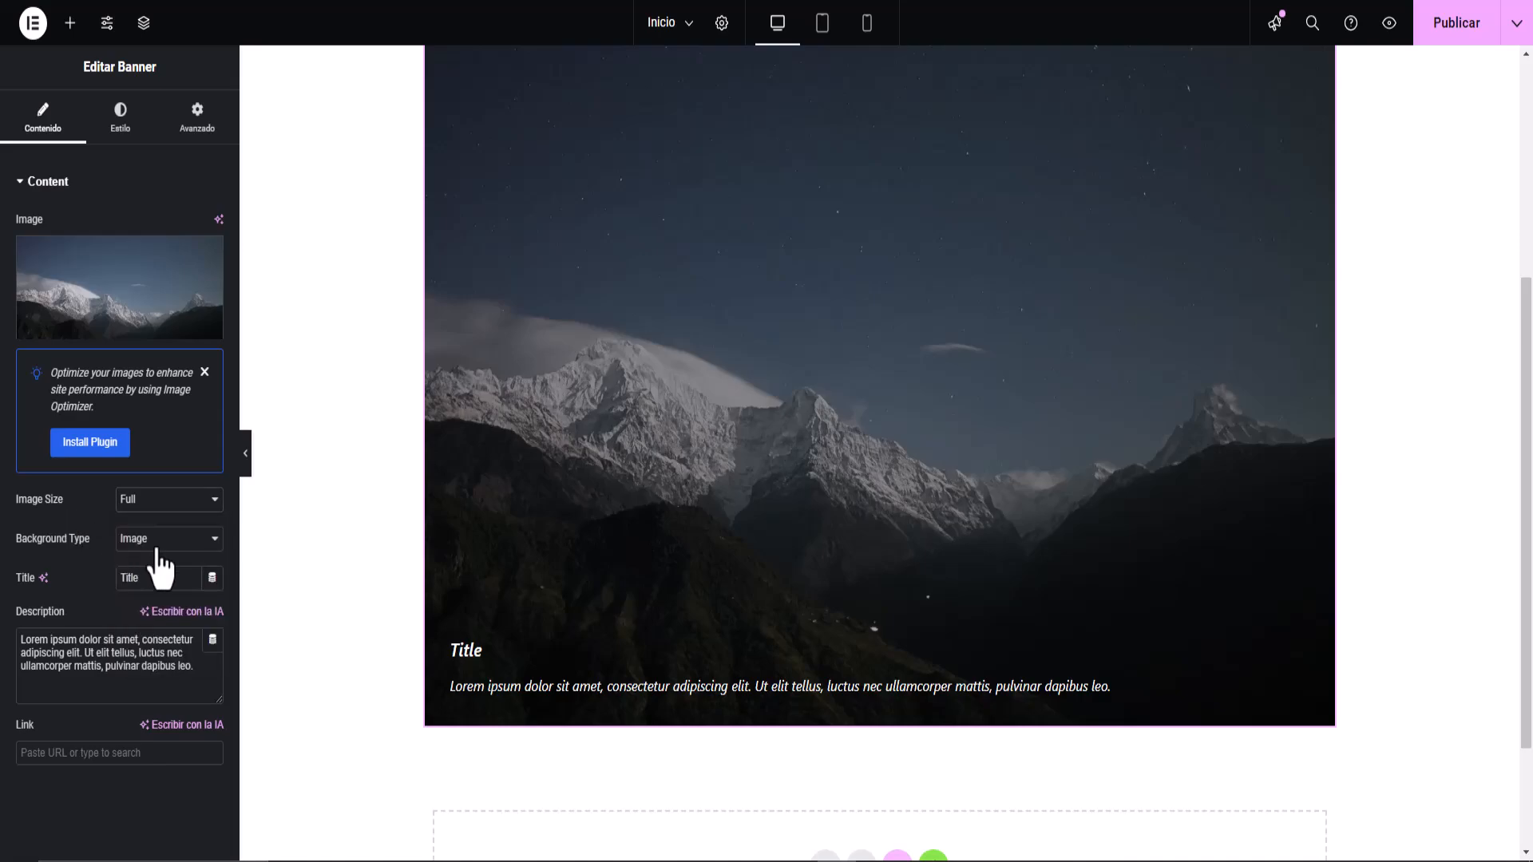
click(151, 539)
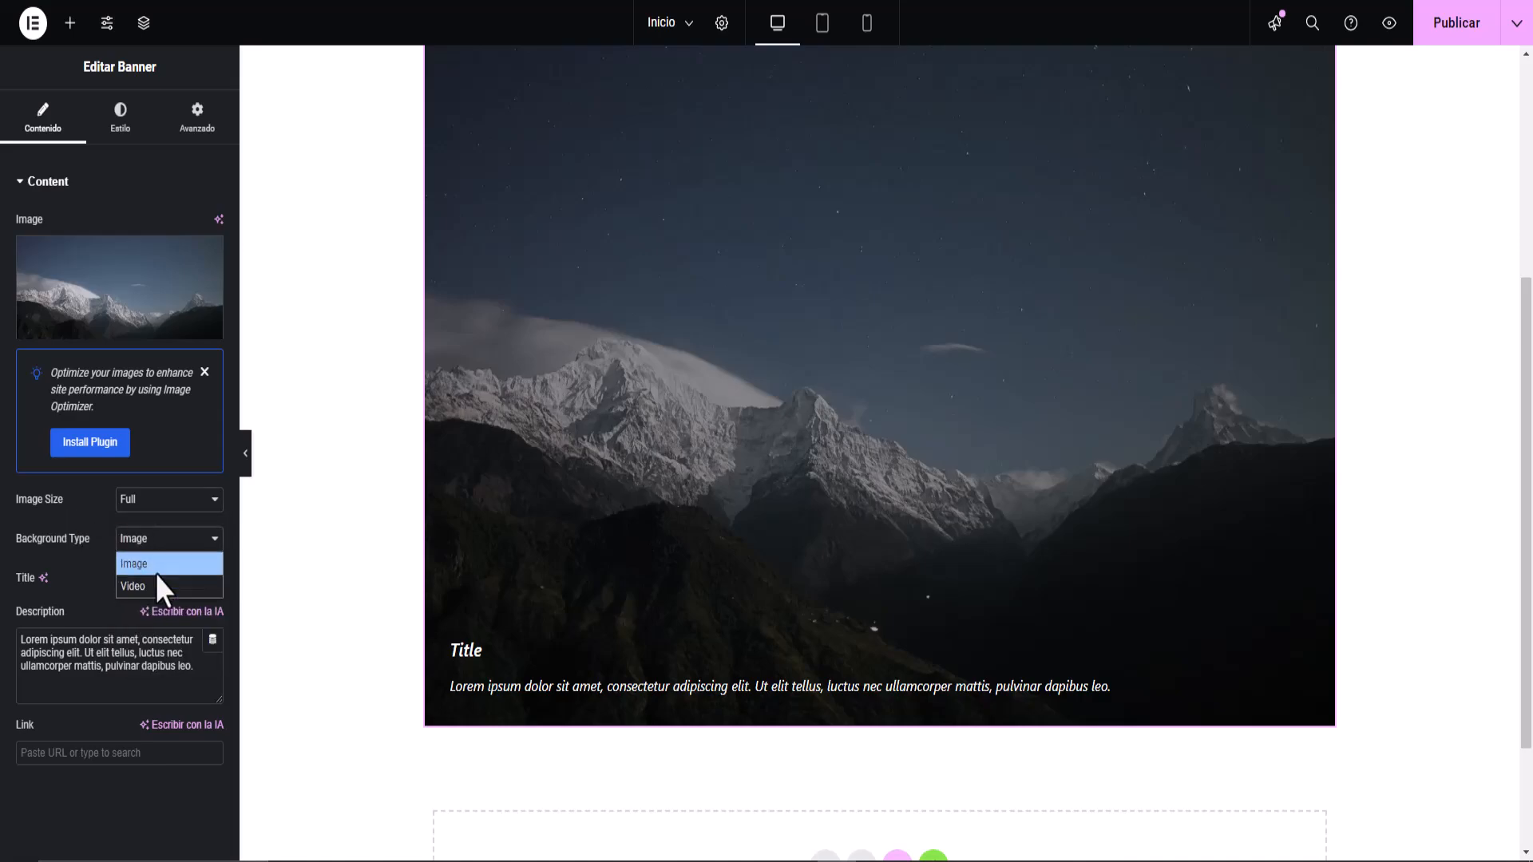
click(66, 583)
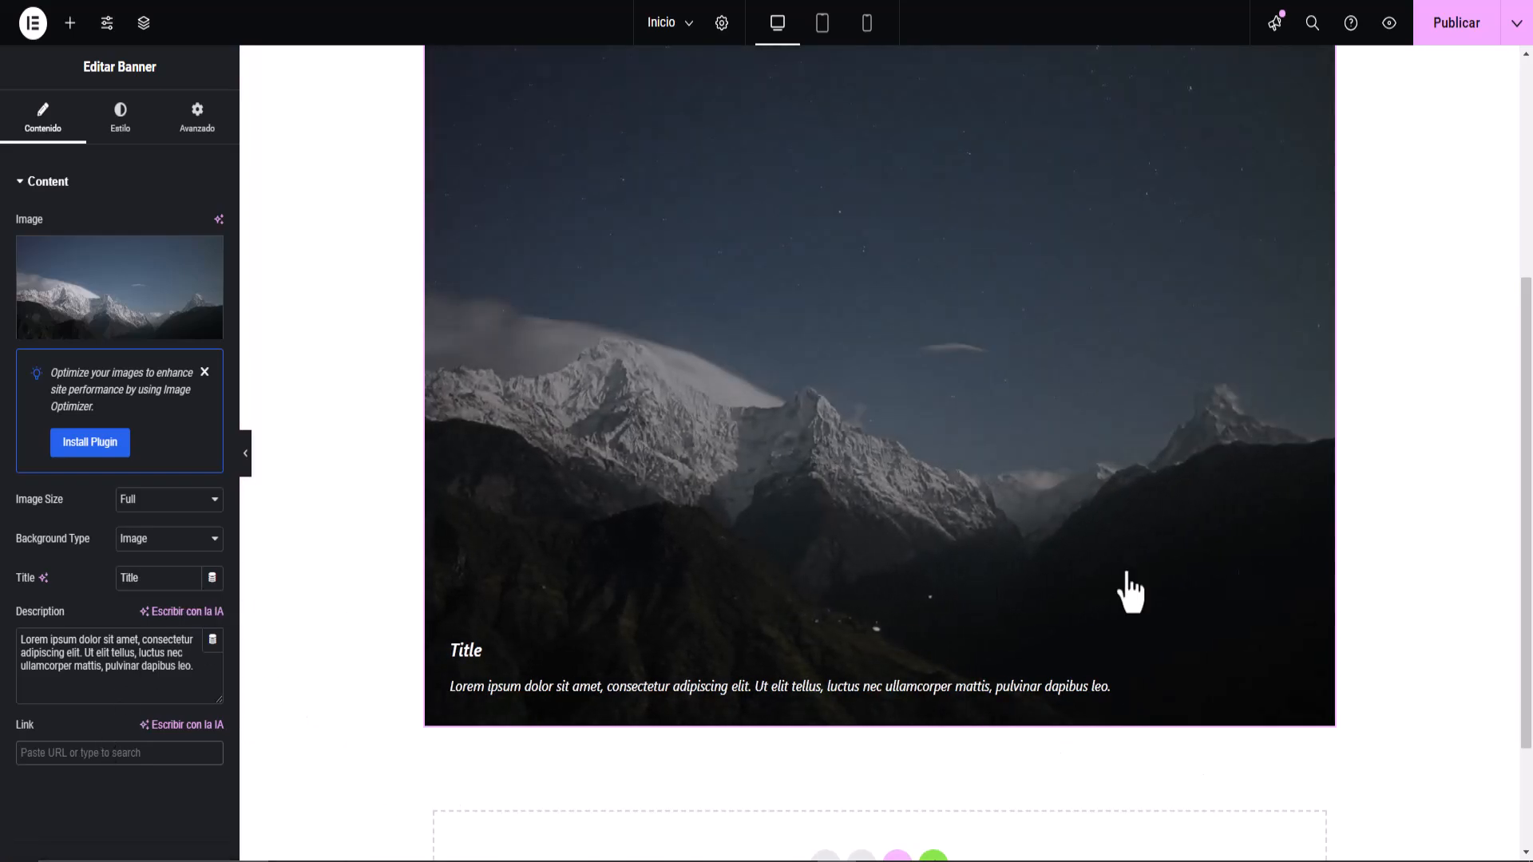
Publish the page with the new Banner.
click(1458, 40)
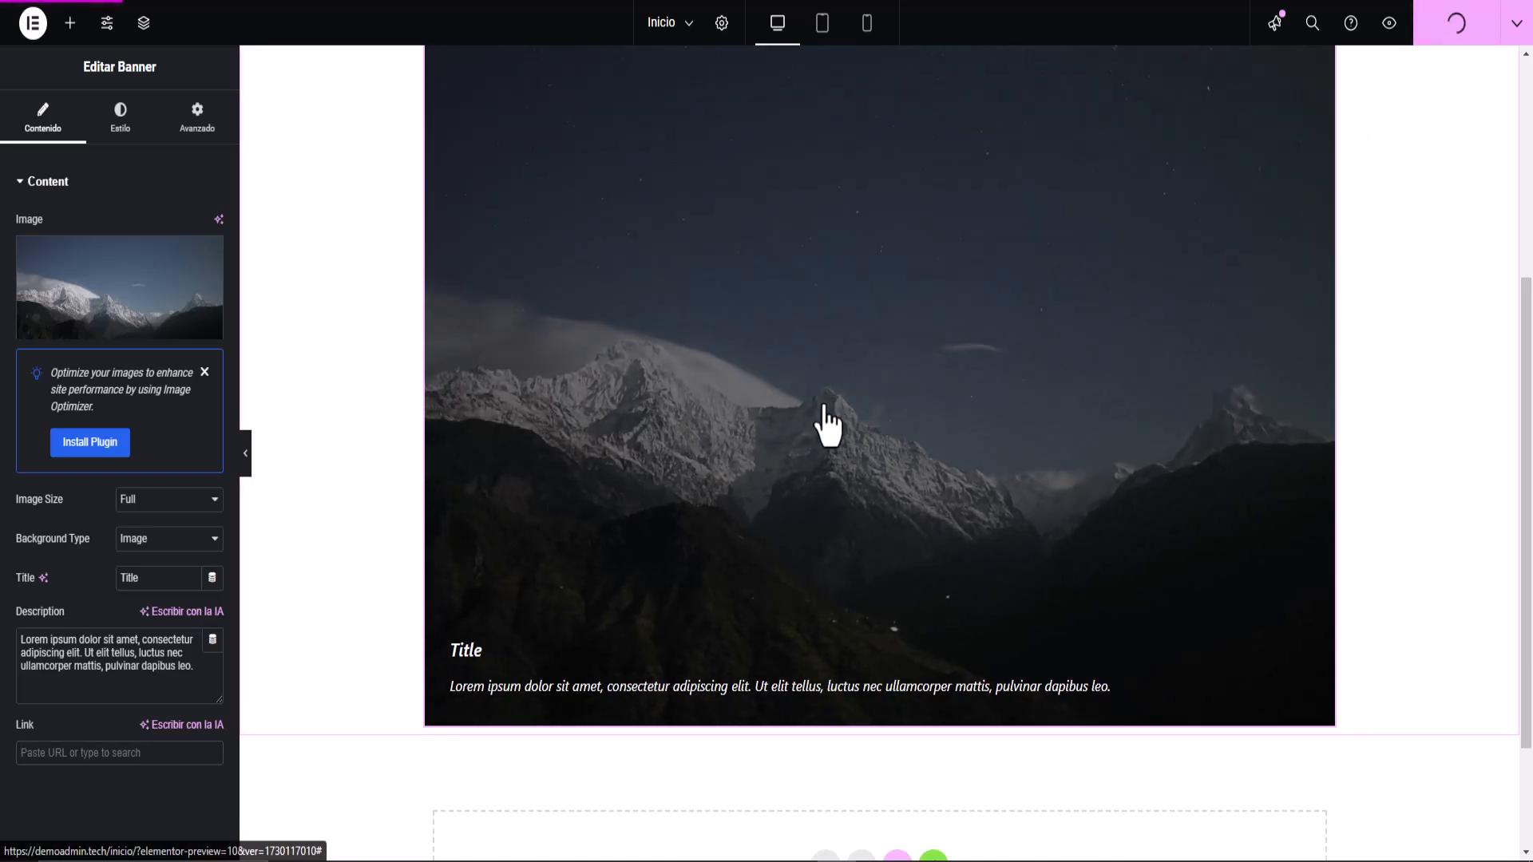
scroll(774, 450, down, 2)
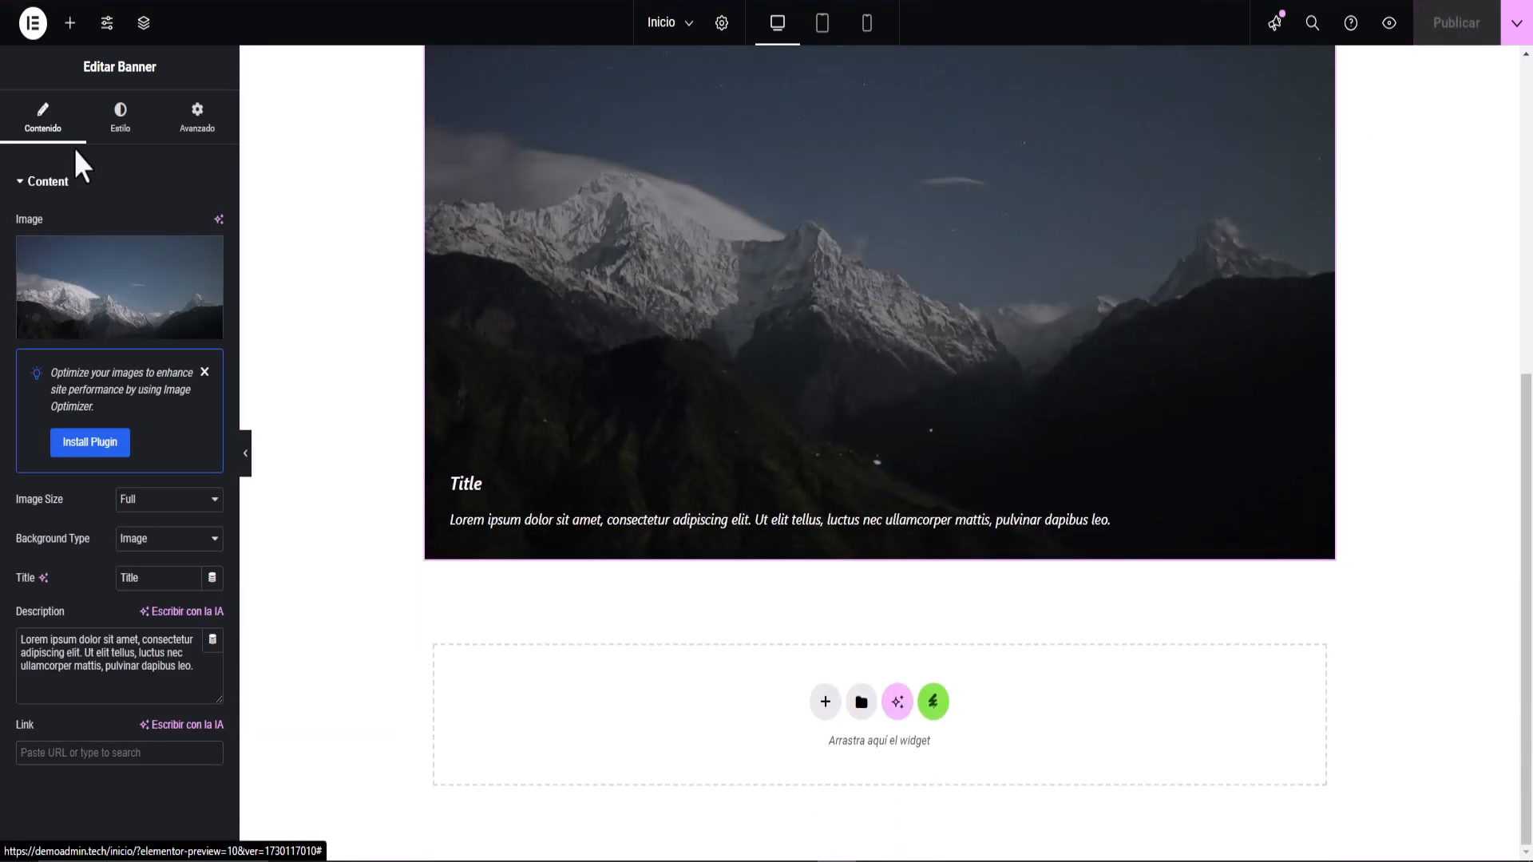
Add a single-column Flexbox container below the Banner.
click(70, 22)
scroll(103, 530, down, 5)
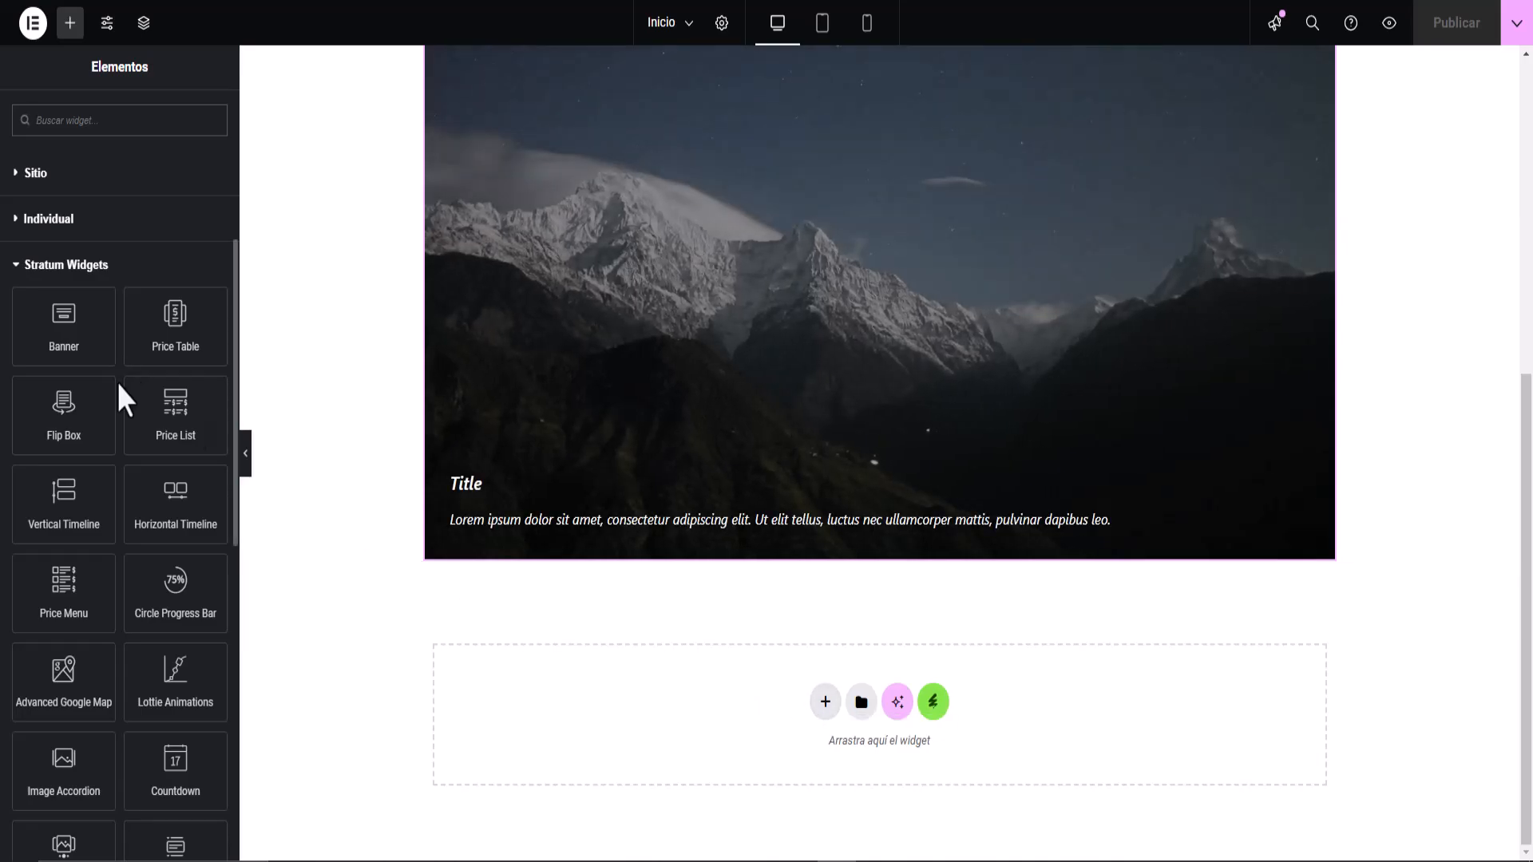
click(825, 704)
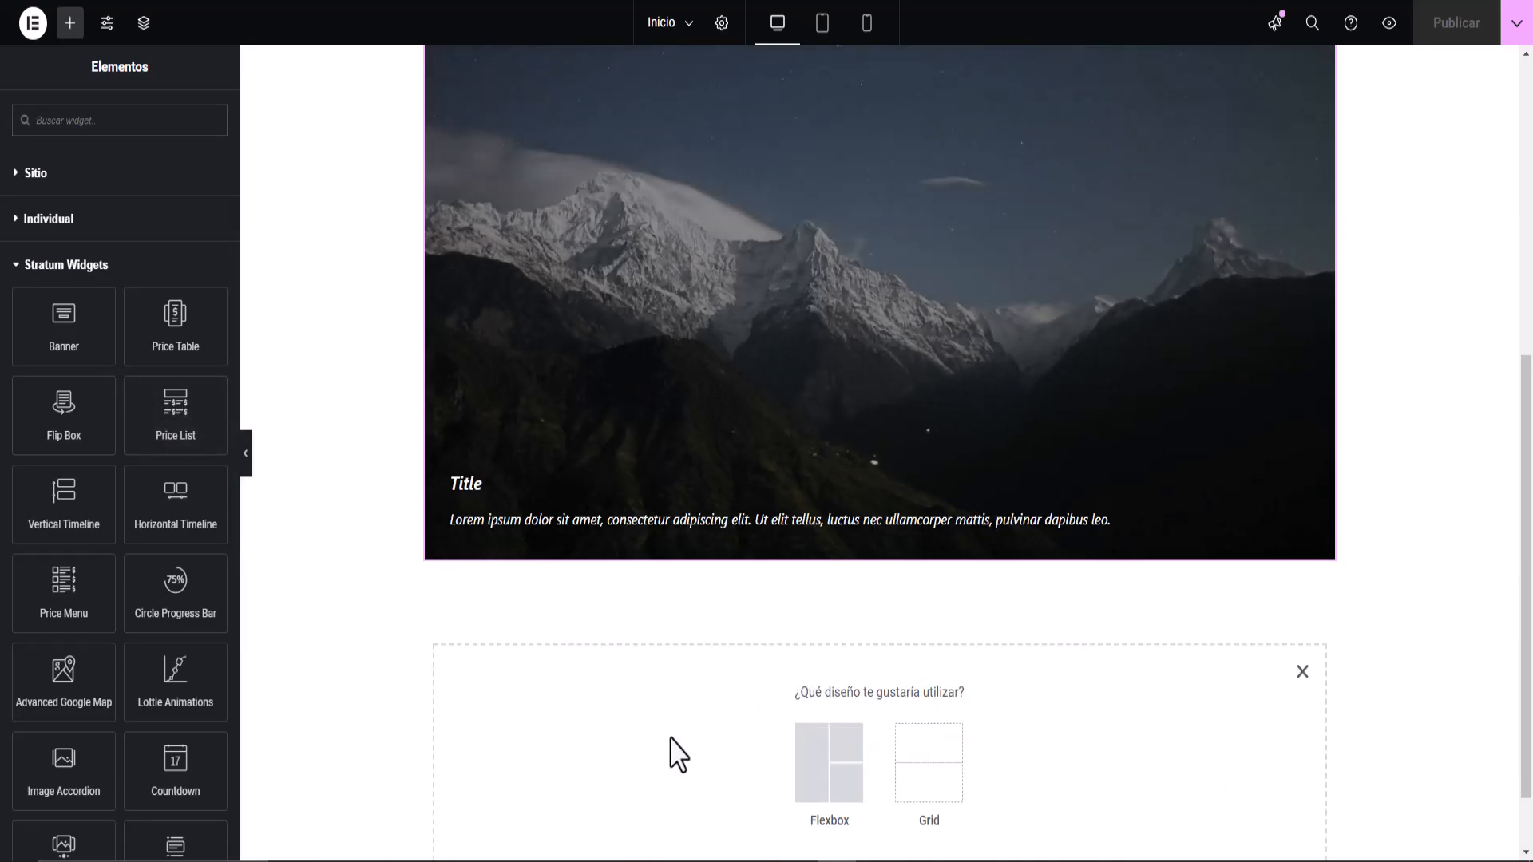
click(839, 781)
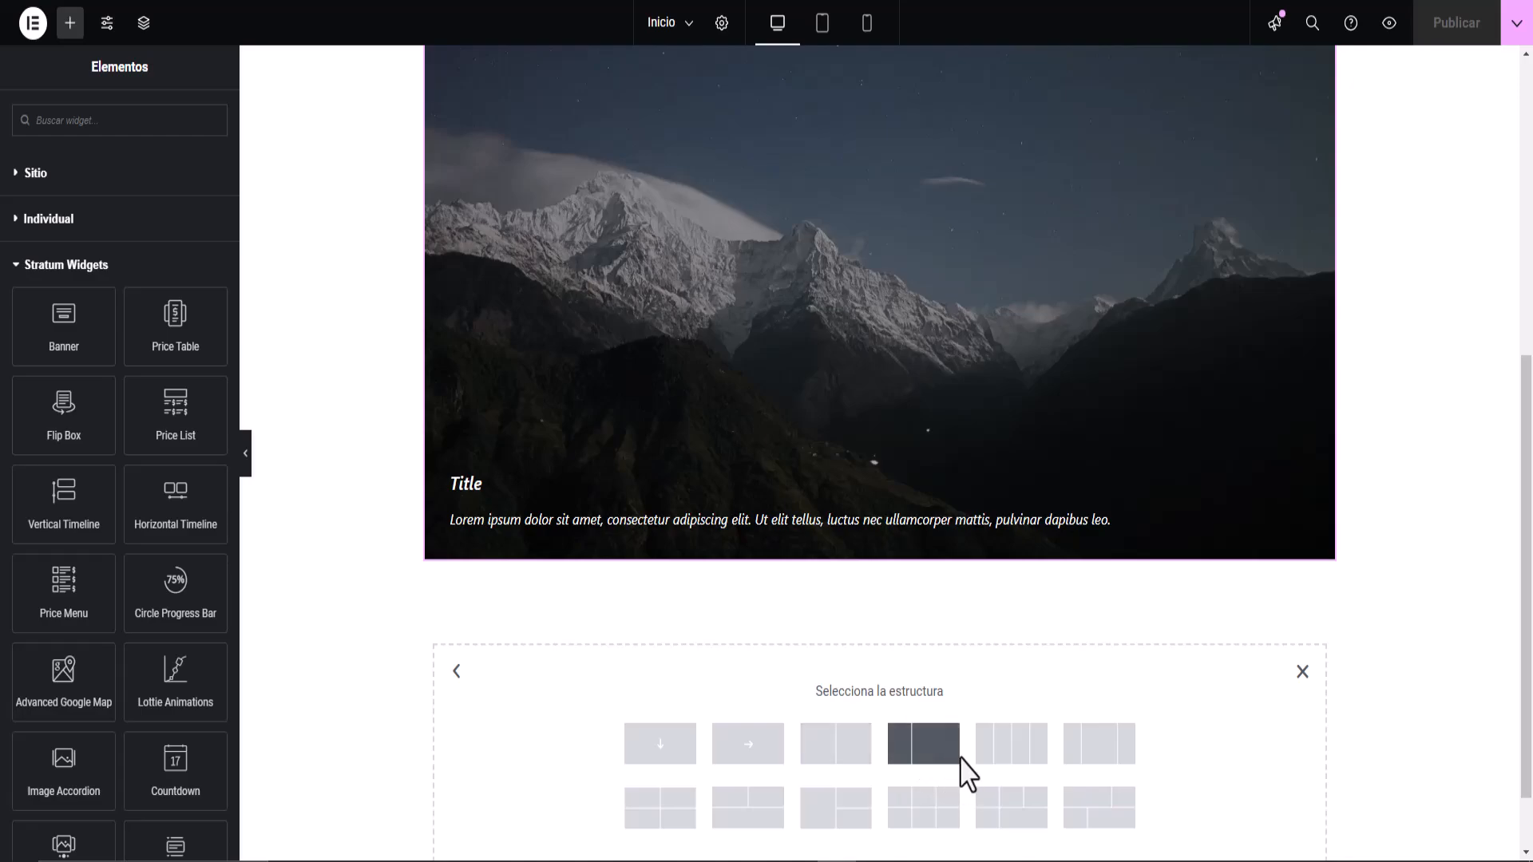
click(659, 743)
Place a Stratum Price List widget in the empty container below the Banner.
click(879, 623)
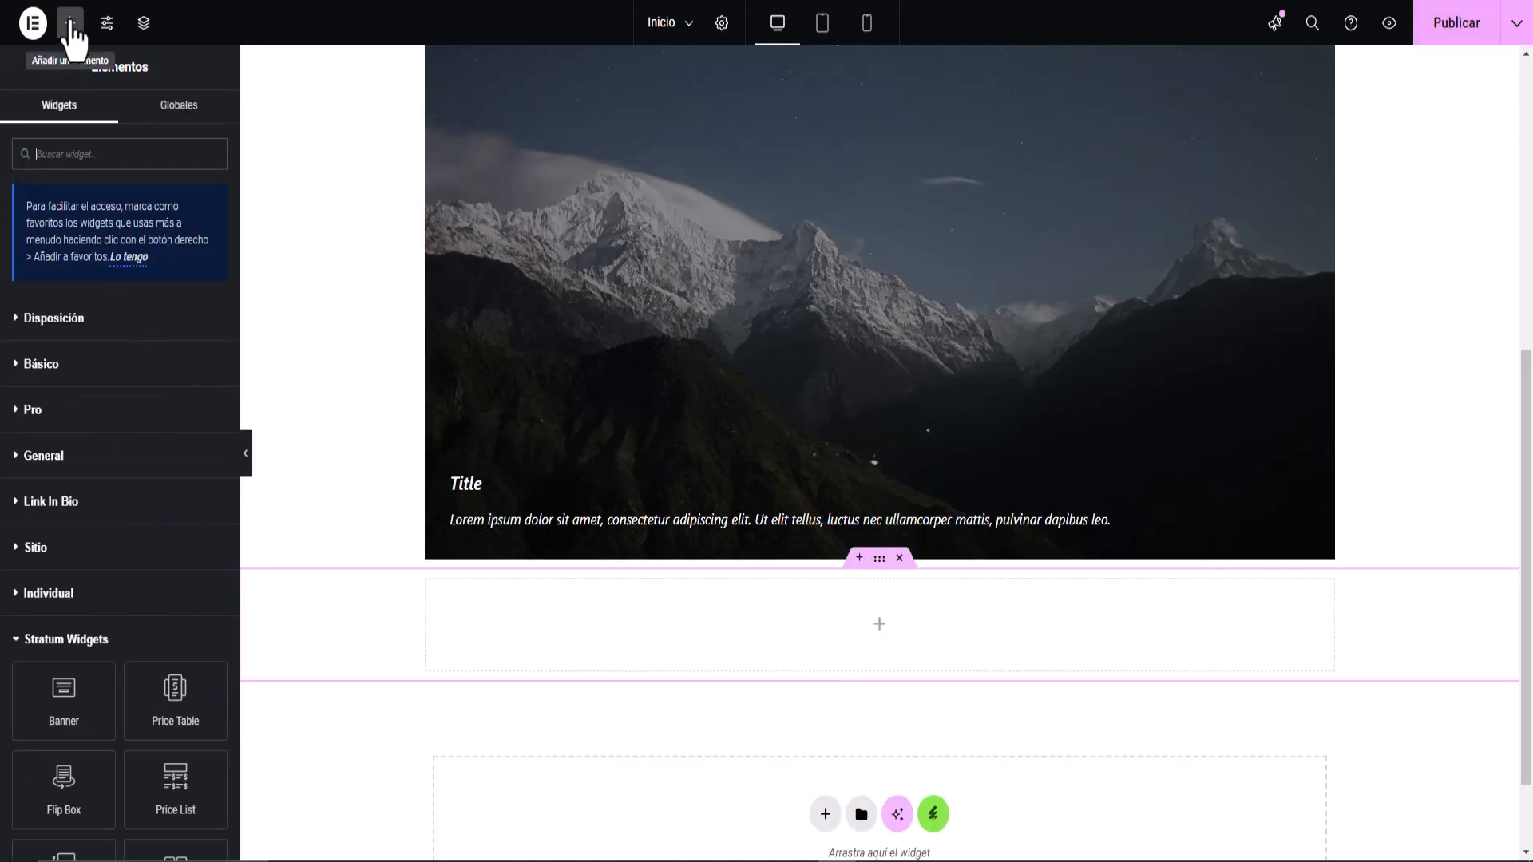
scroll(122, 732, down, 3)
drag(175, 609, 748, 634)
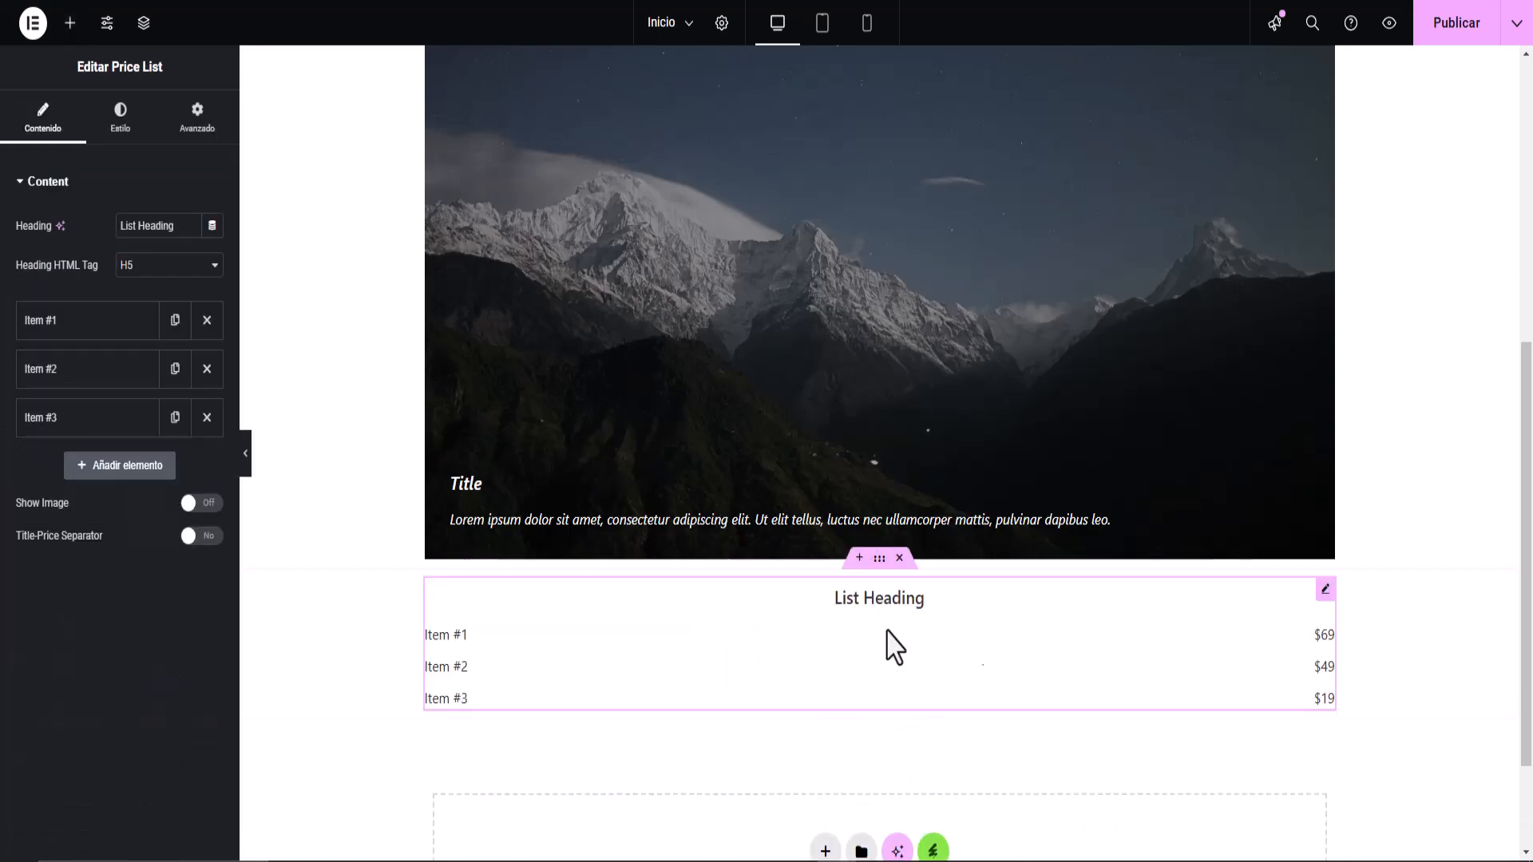
Check the title and price fields of the Price List's first item.
click(77, 327)
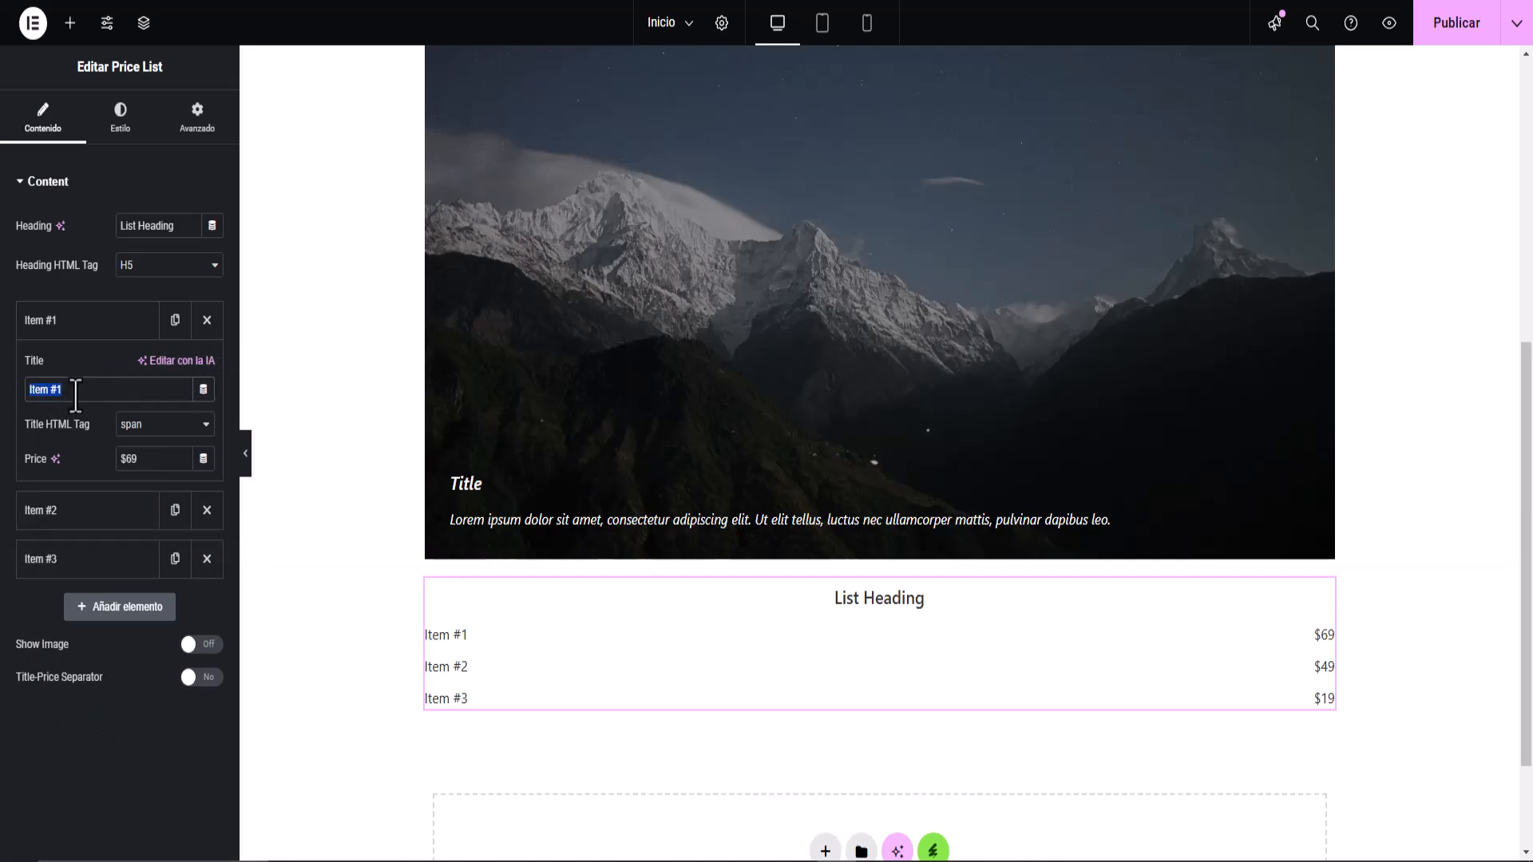
click(104, 324)
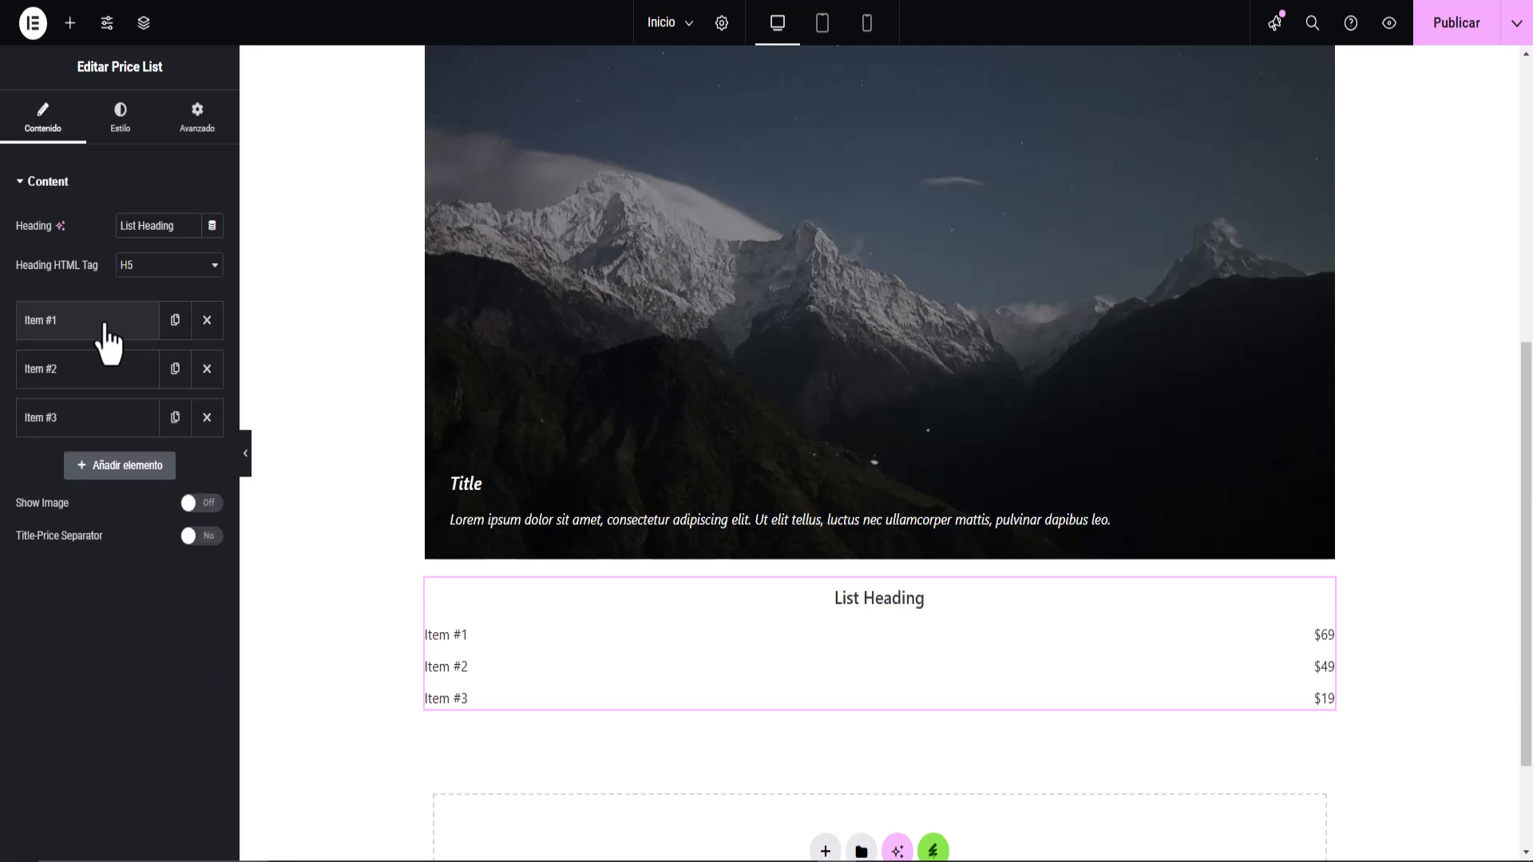
Turn on Show Image for the Price List and use mt-sample-background.jpg as its image.
click(207, 502)
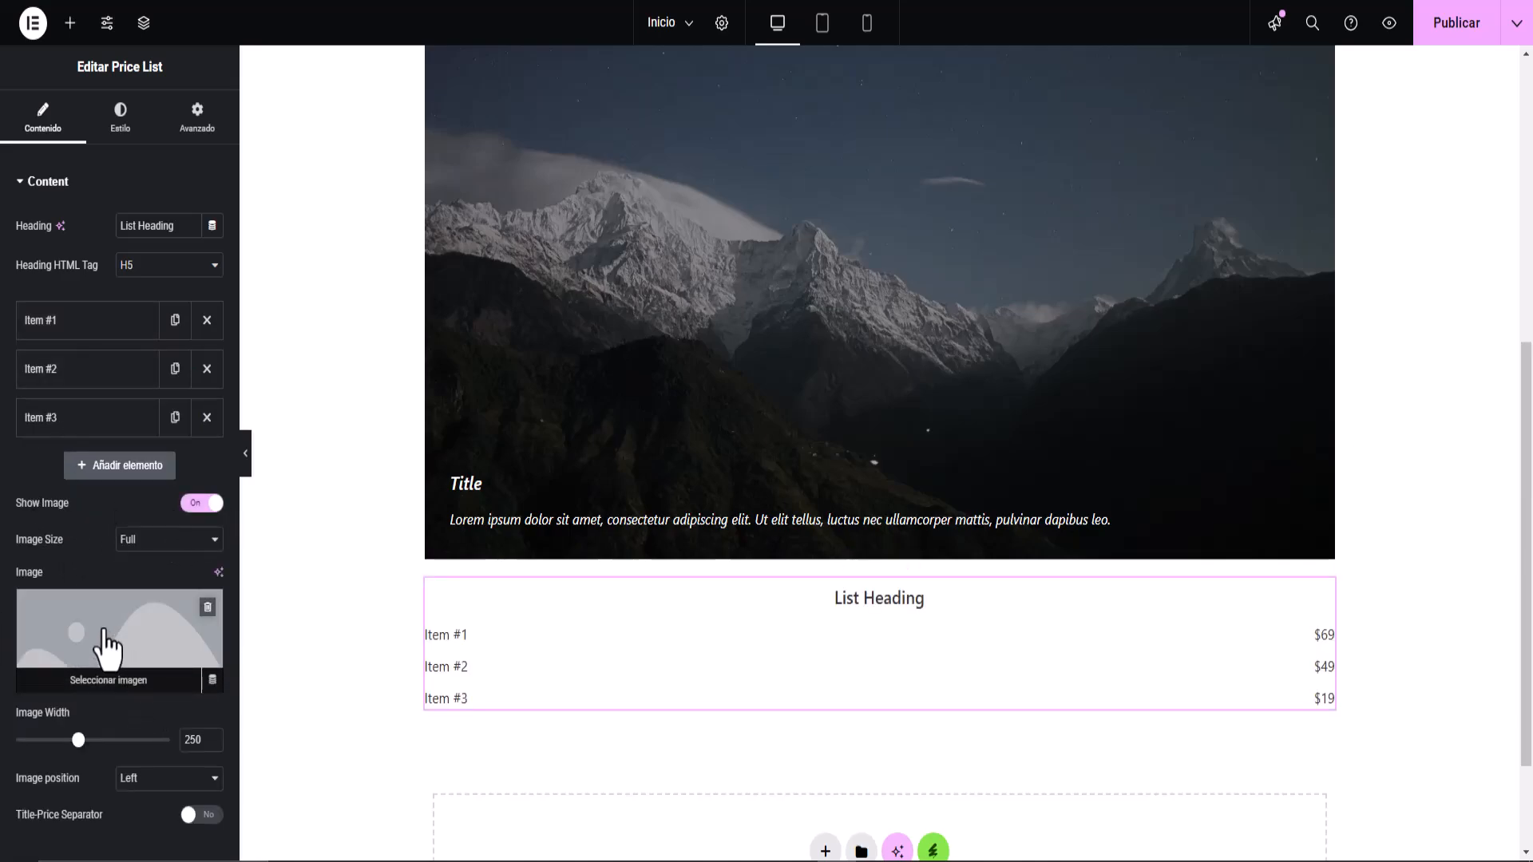
click(110, 636)
click(399, 305)
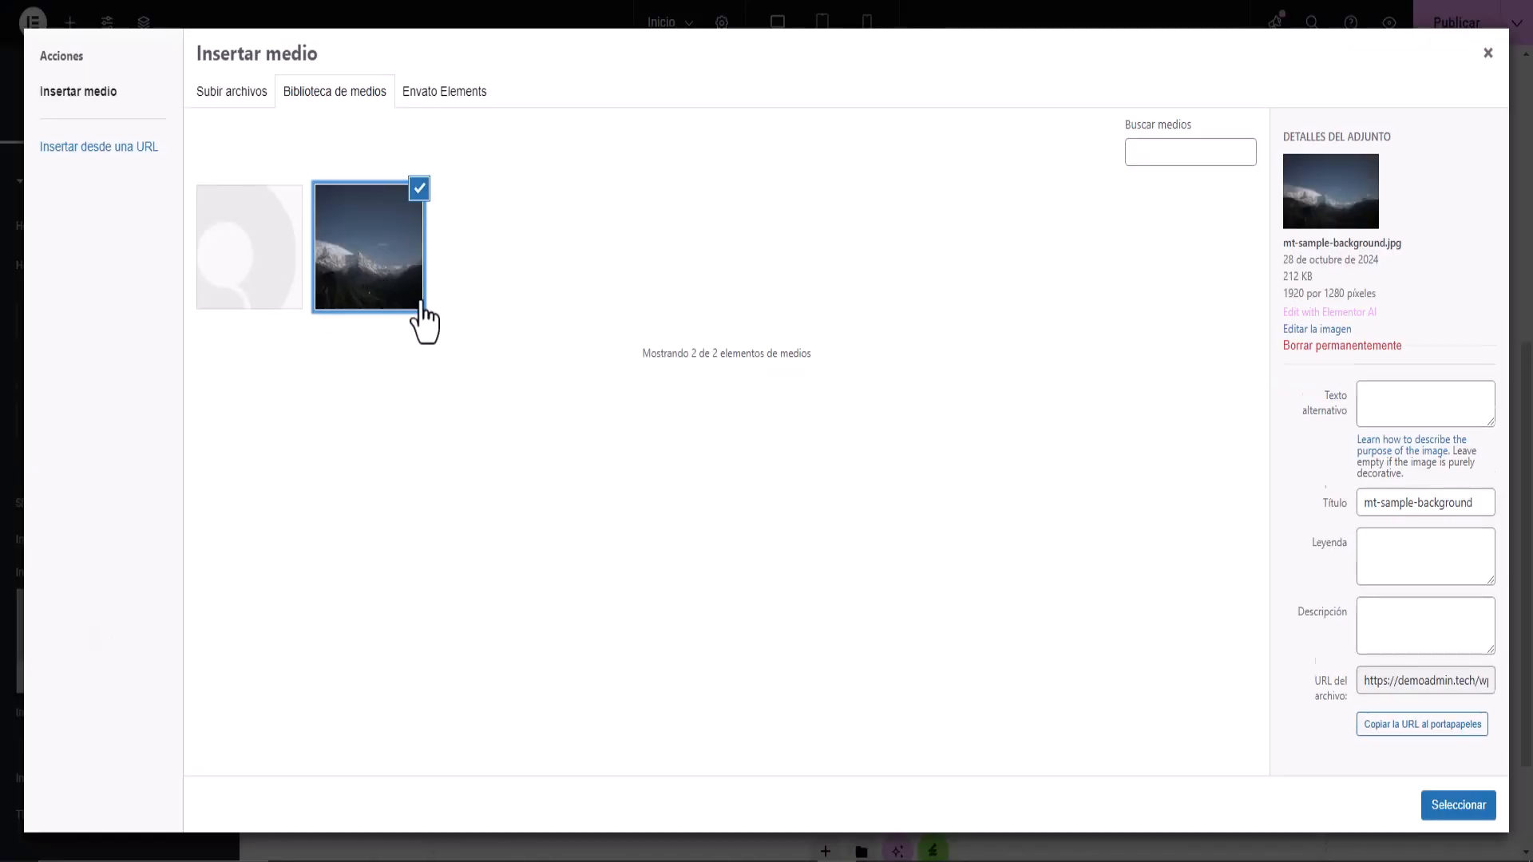
click(1458, 804)
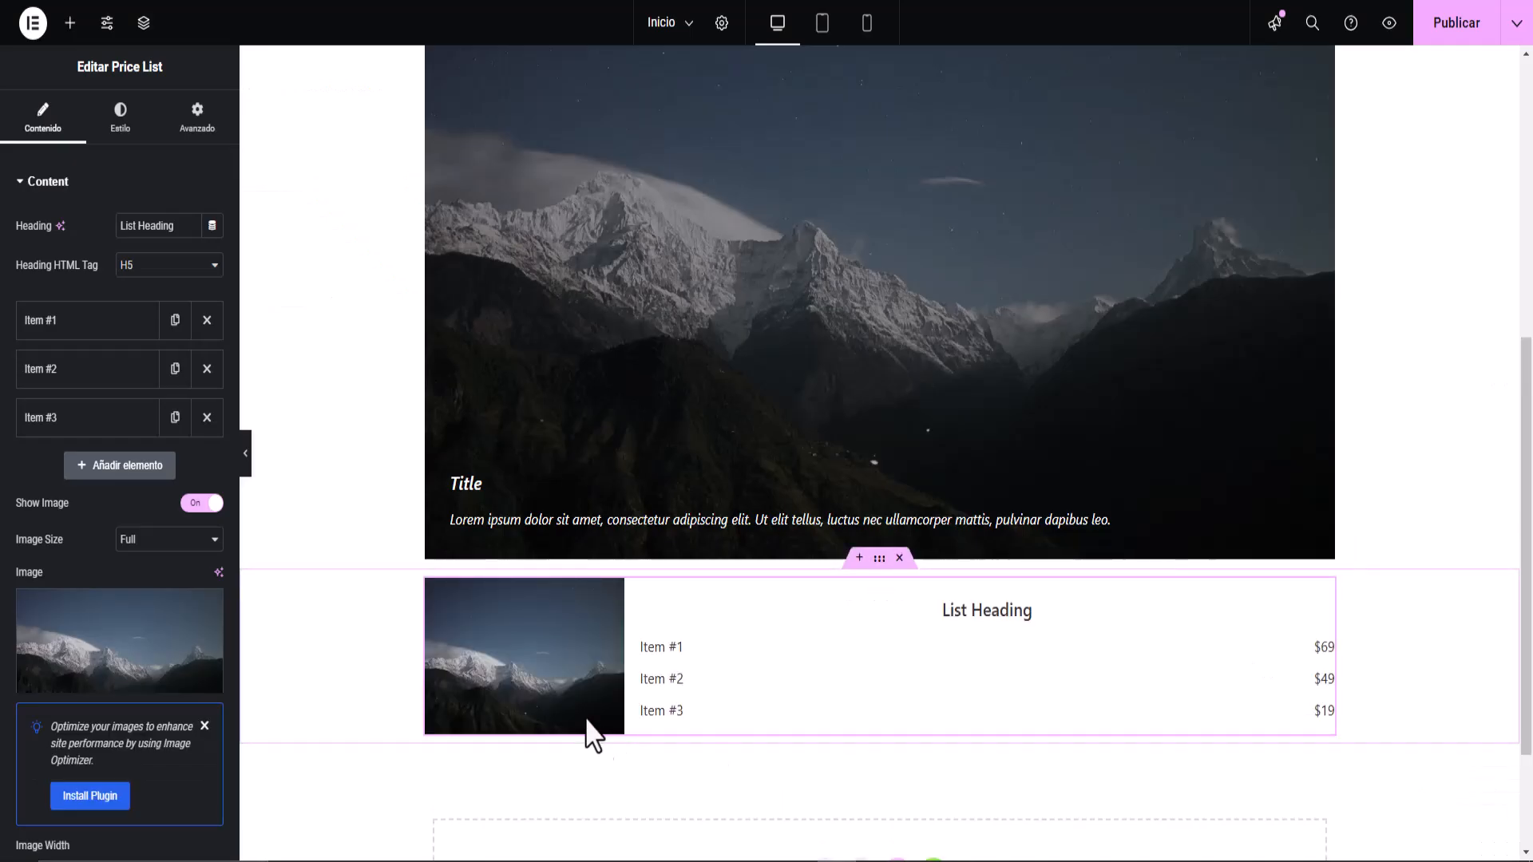
Review the Price List on the page, its first item's fields and the remaining content settings.
scroll(428, 626, down, 2)
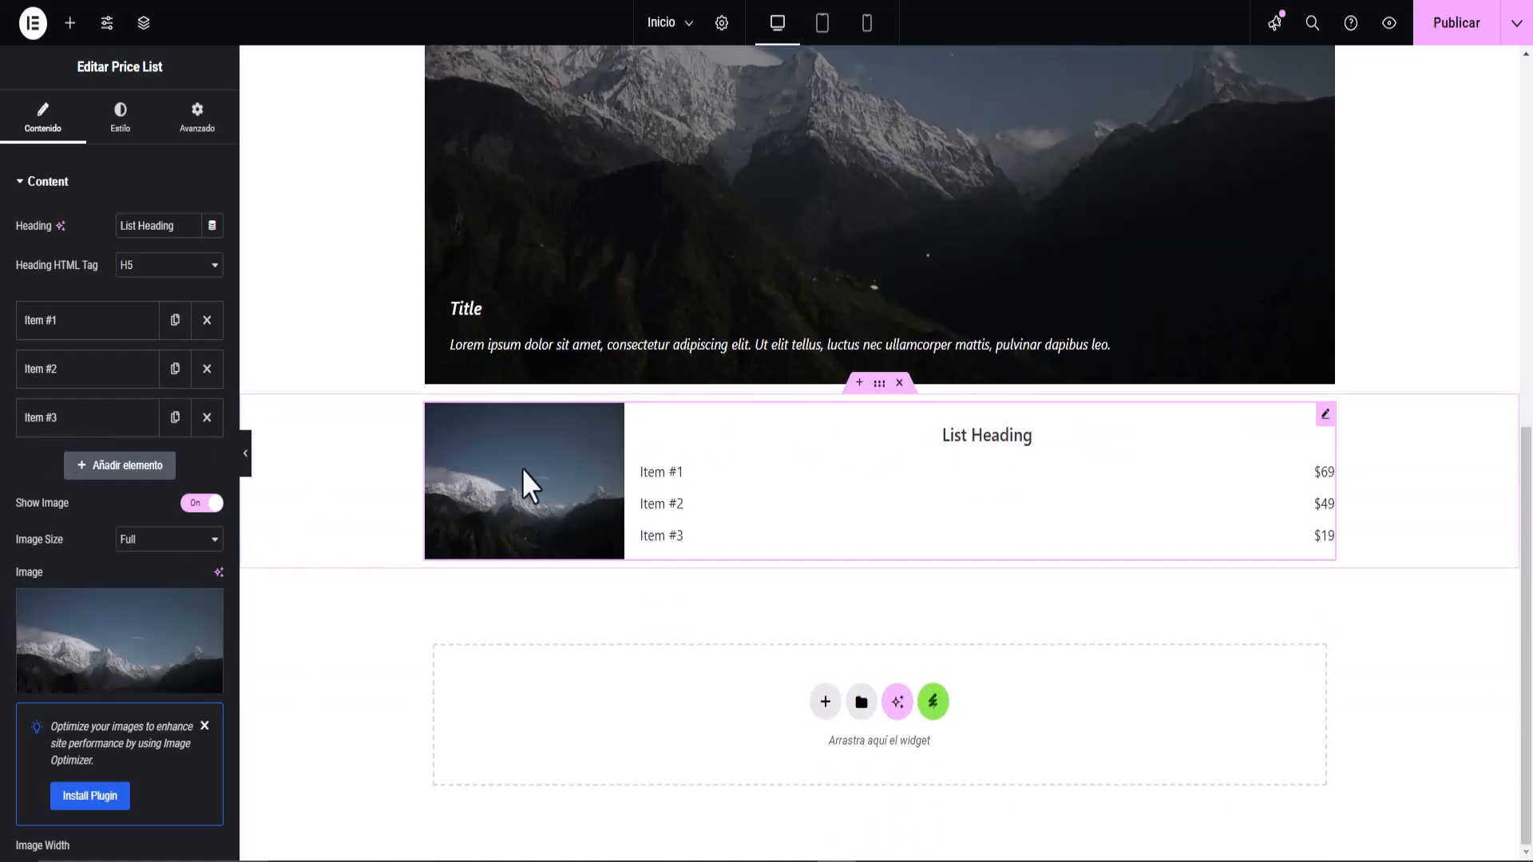
click(84, 324)
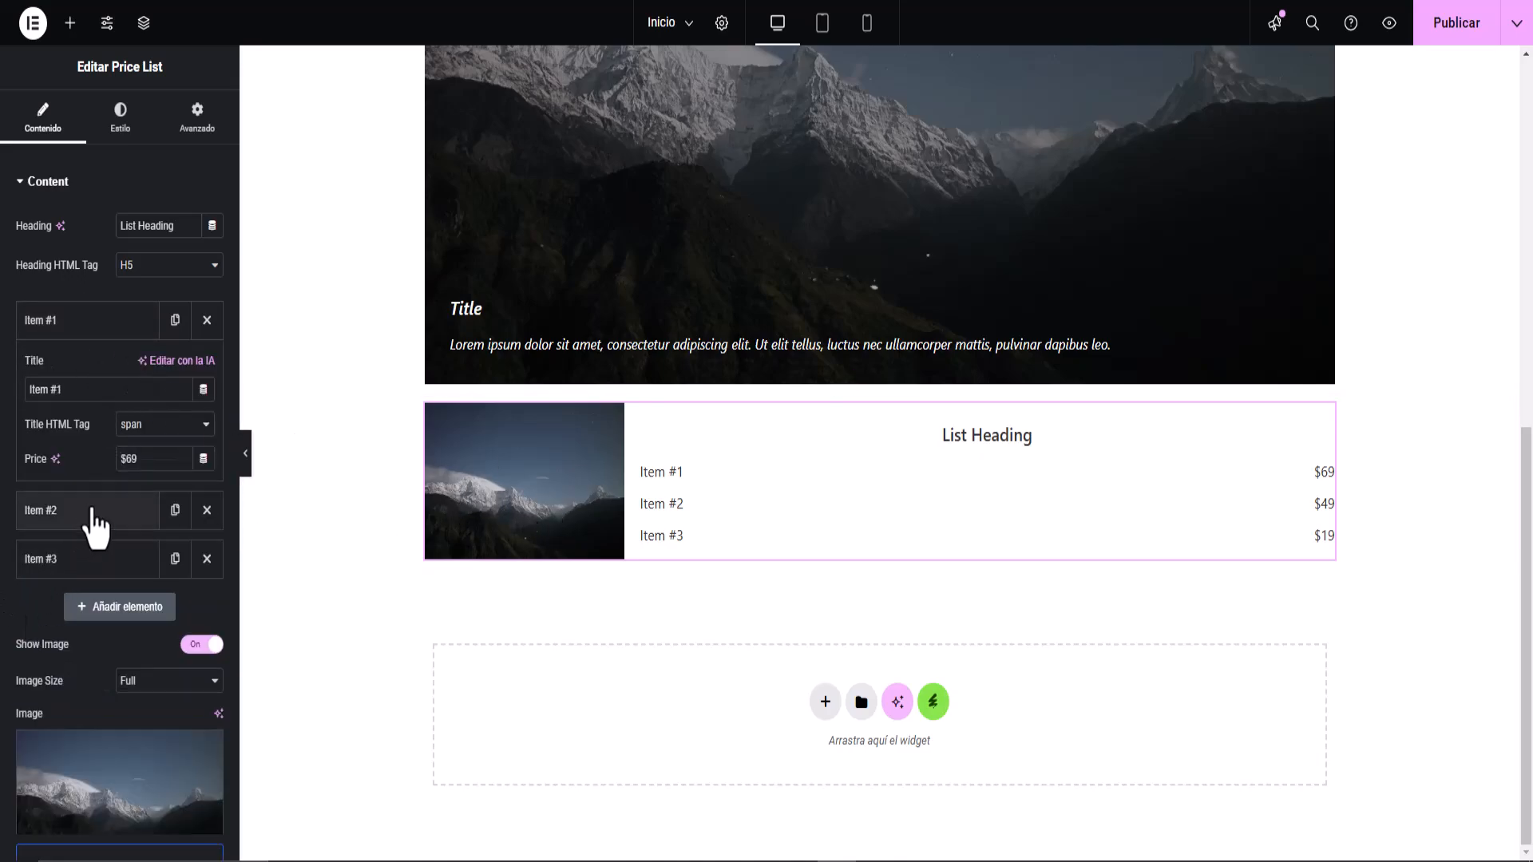
click(56, 323)
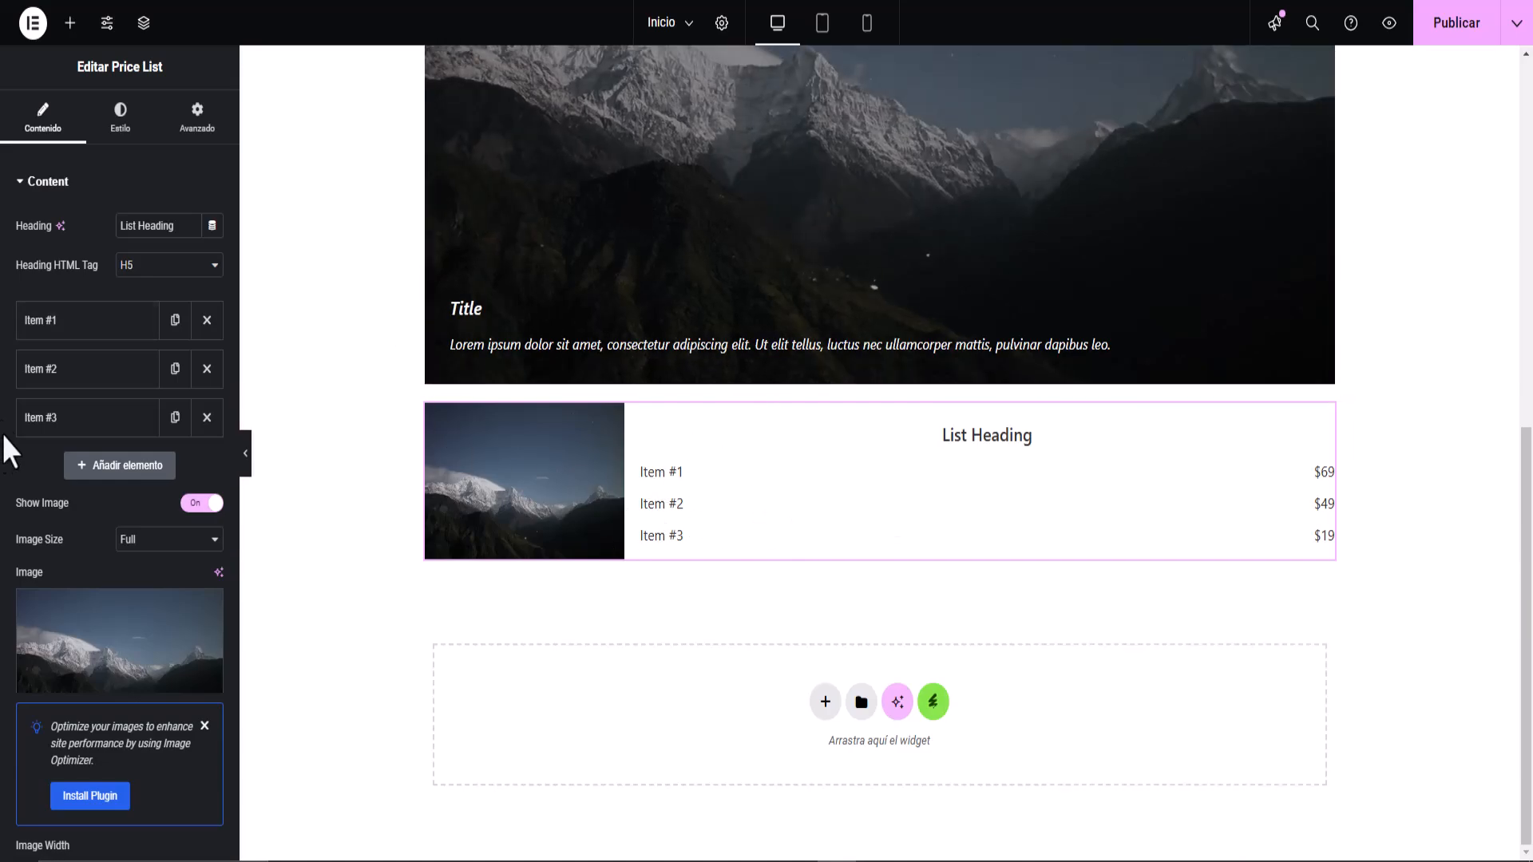
scroll(120, 503, down, 2)
scroll(84, 471, up, 2)
Add a Stratum Advanced Slider widget to the page below the Price List.
click(70, 22)
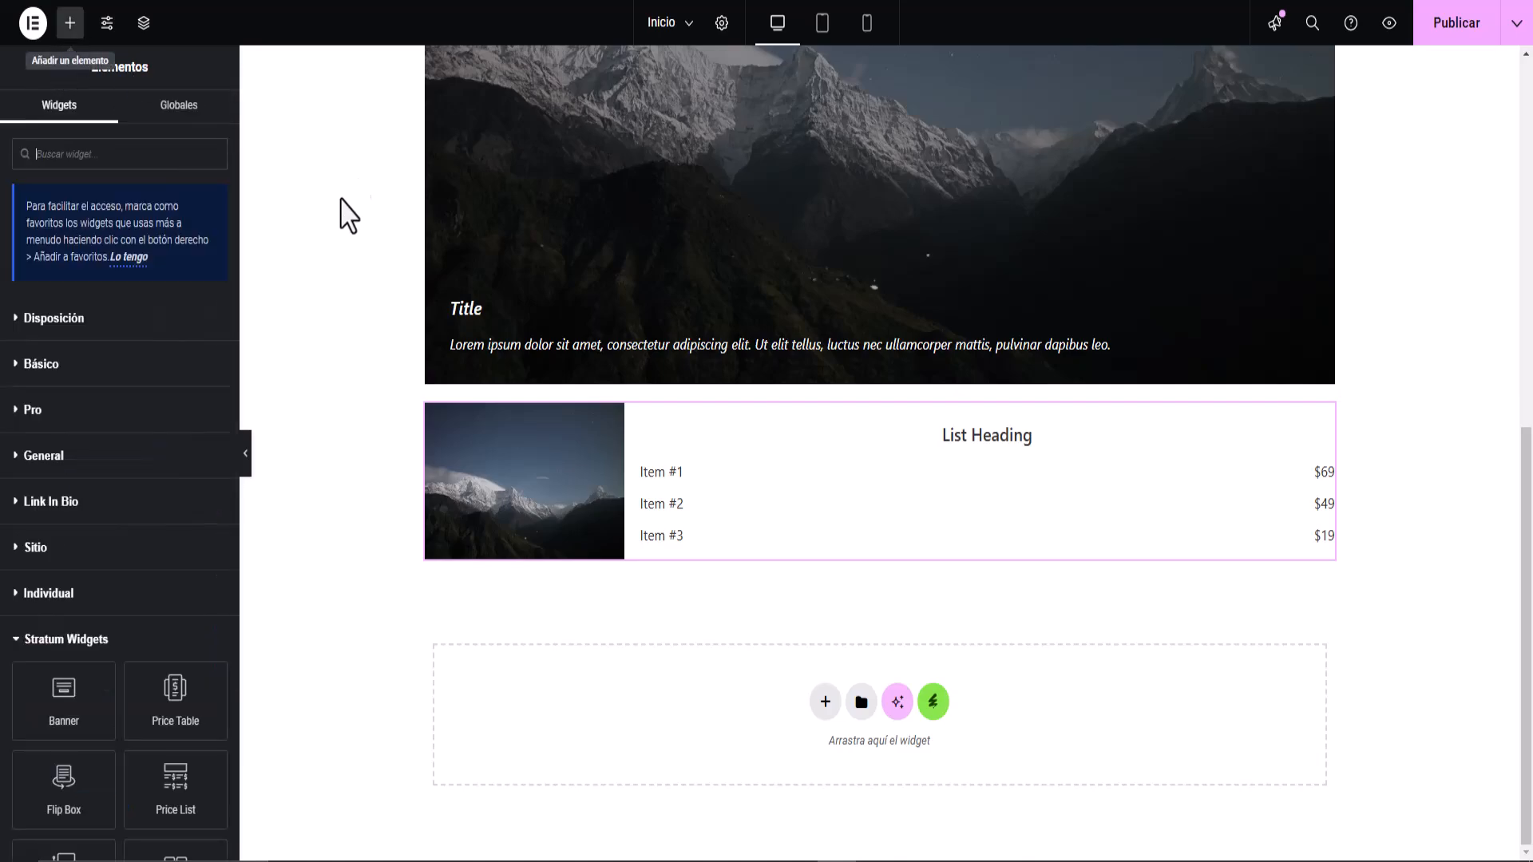
scroll(134, 495, down, 4)
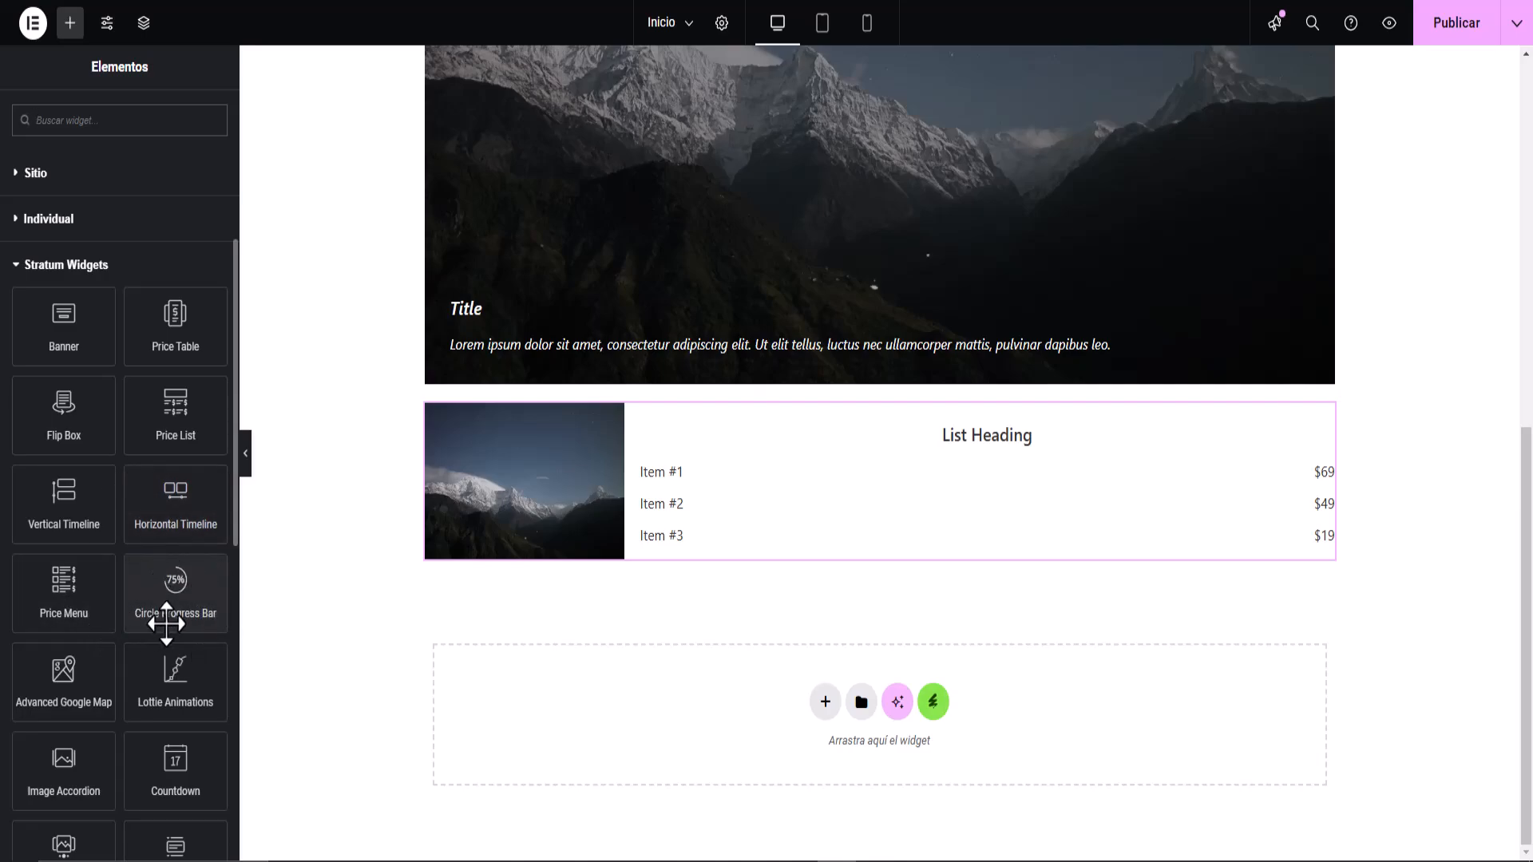
scroll(21, 565, down, 3)
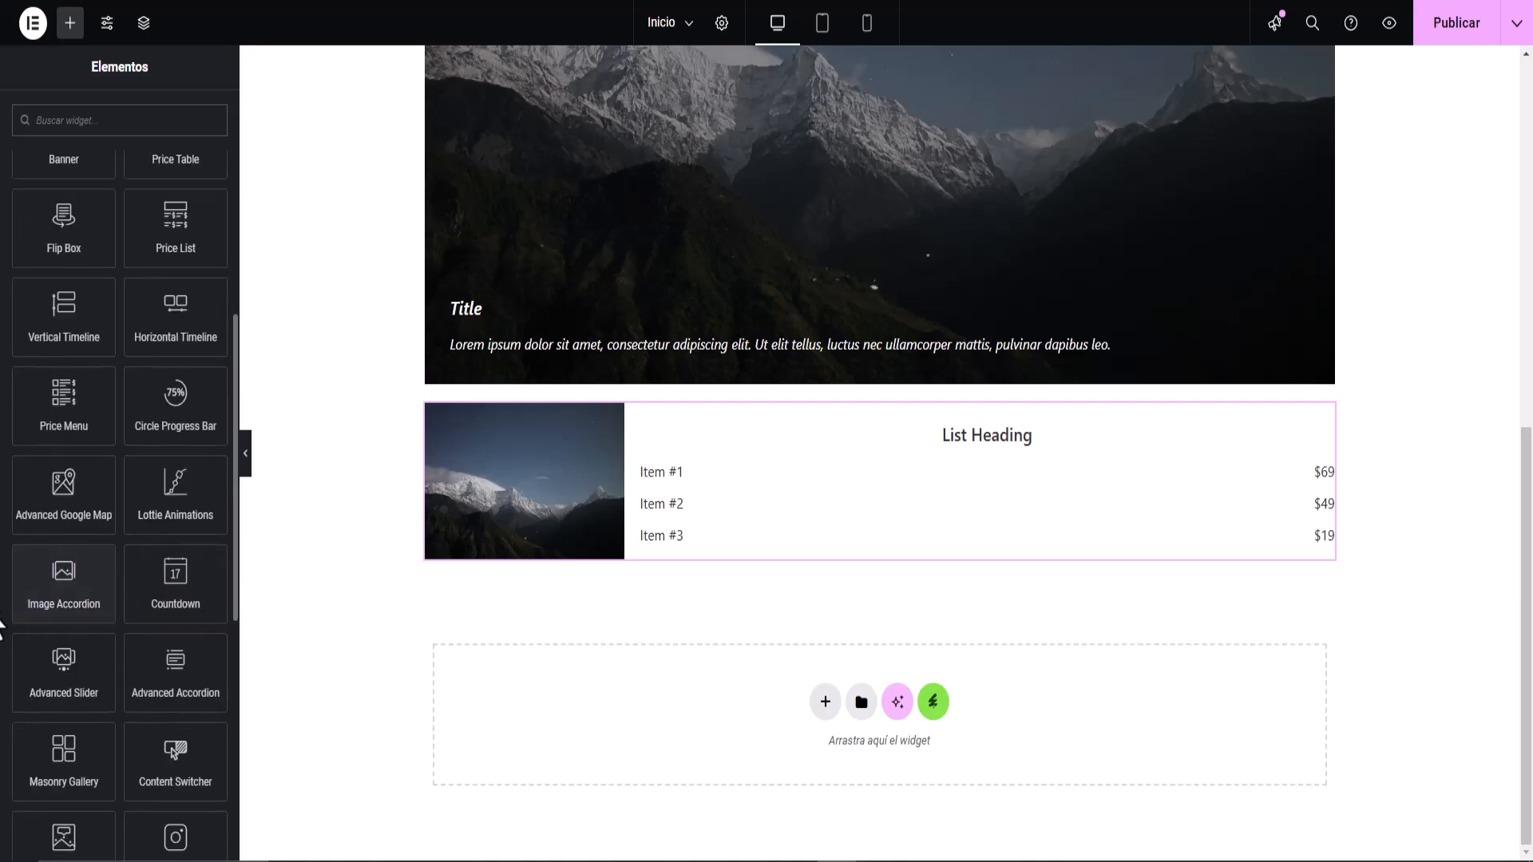
drag(67, 667, 600, 712)
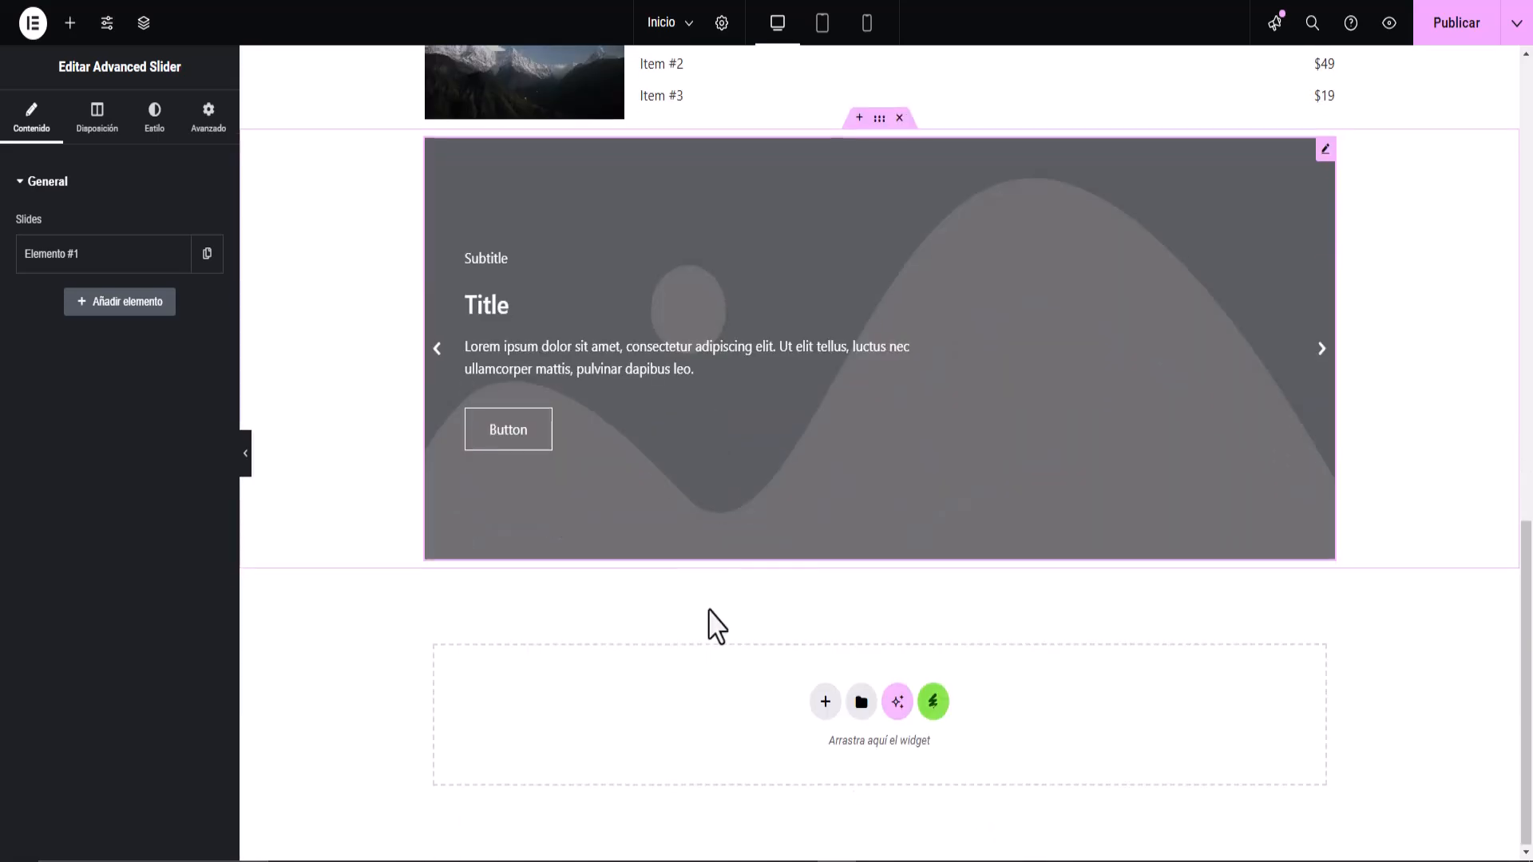
Add two more slides to the Advanced Slider.
click(111, 302)
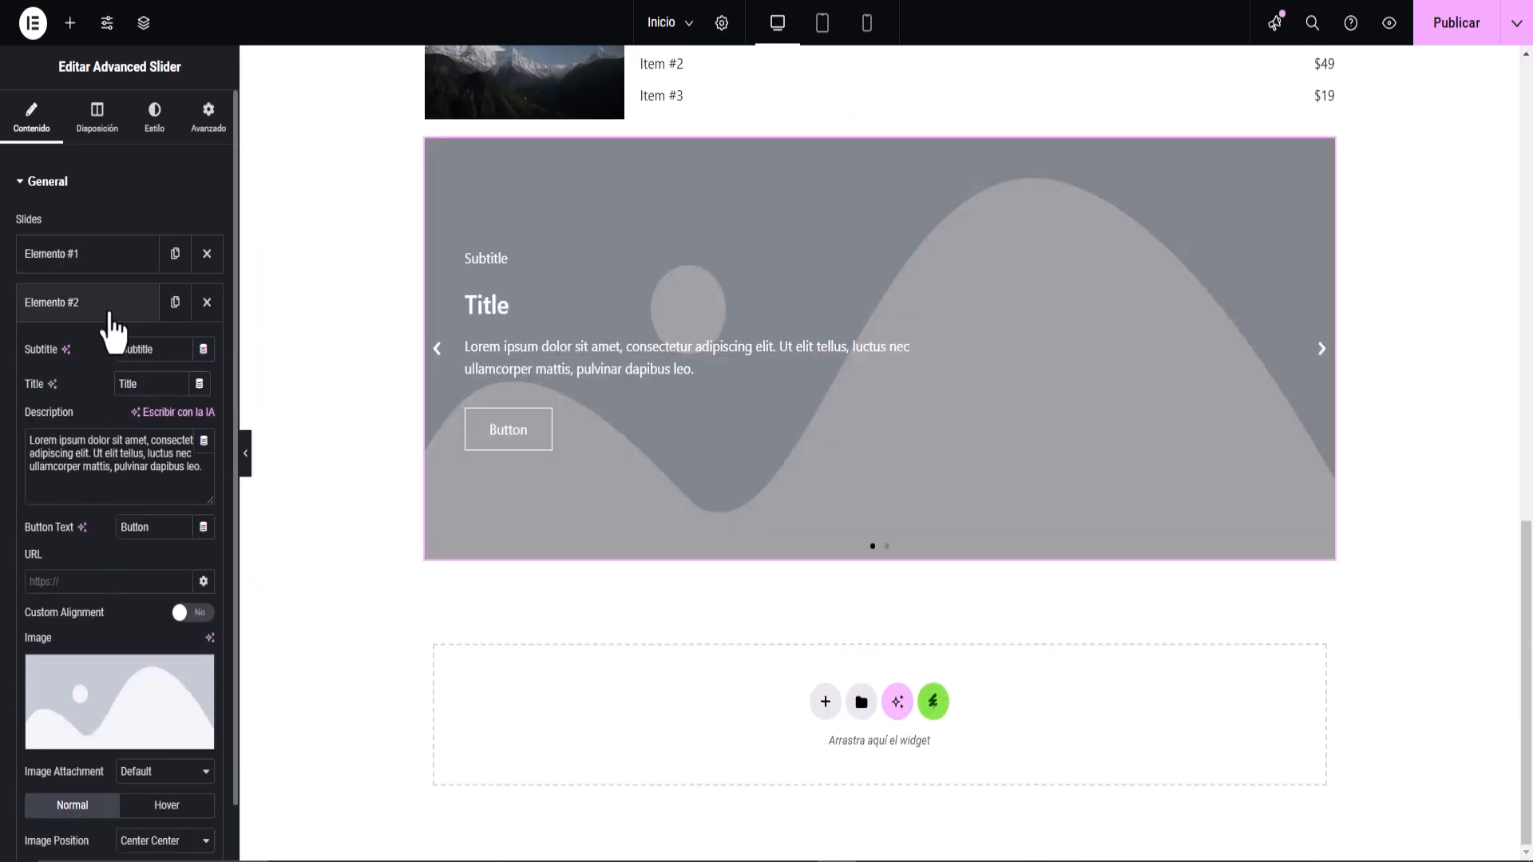
click(110, 313)
click(128, 352)
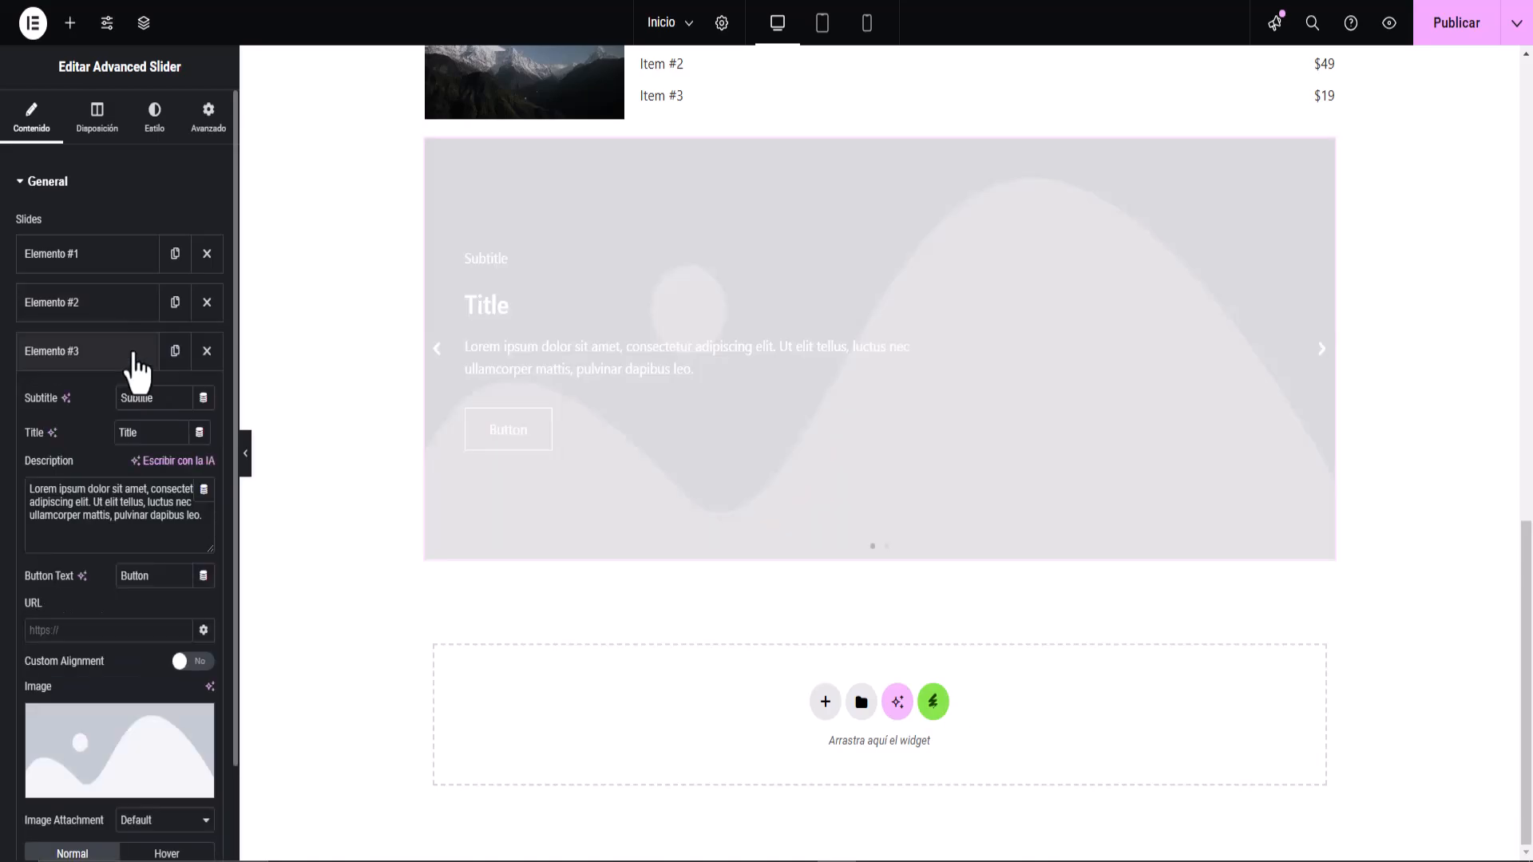
click(112, 363)
Set the first slide's image to the mountain background photo from the media library.
click(32, 257)
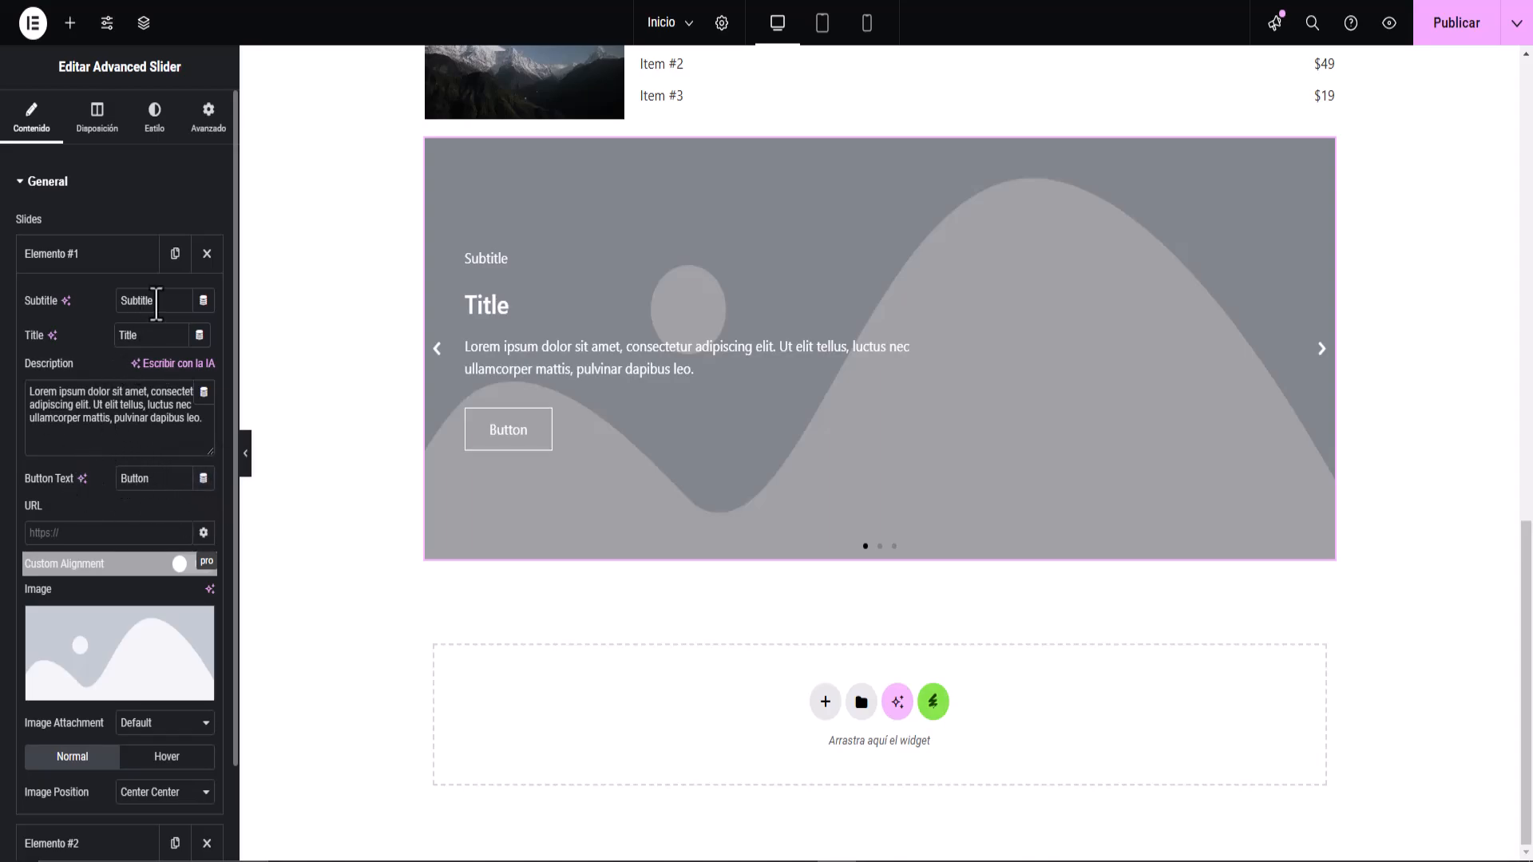
click(109, 651)
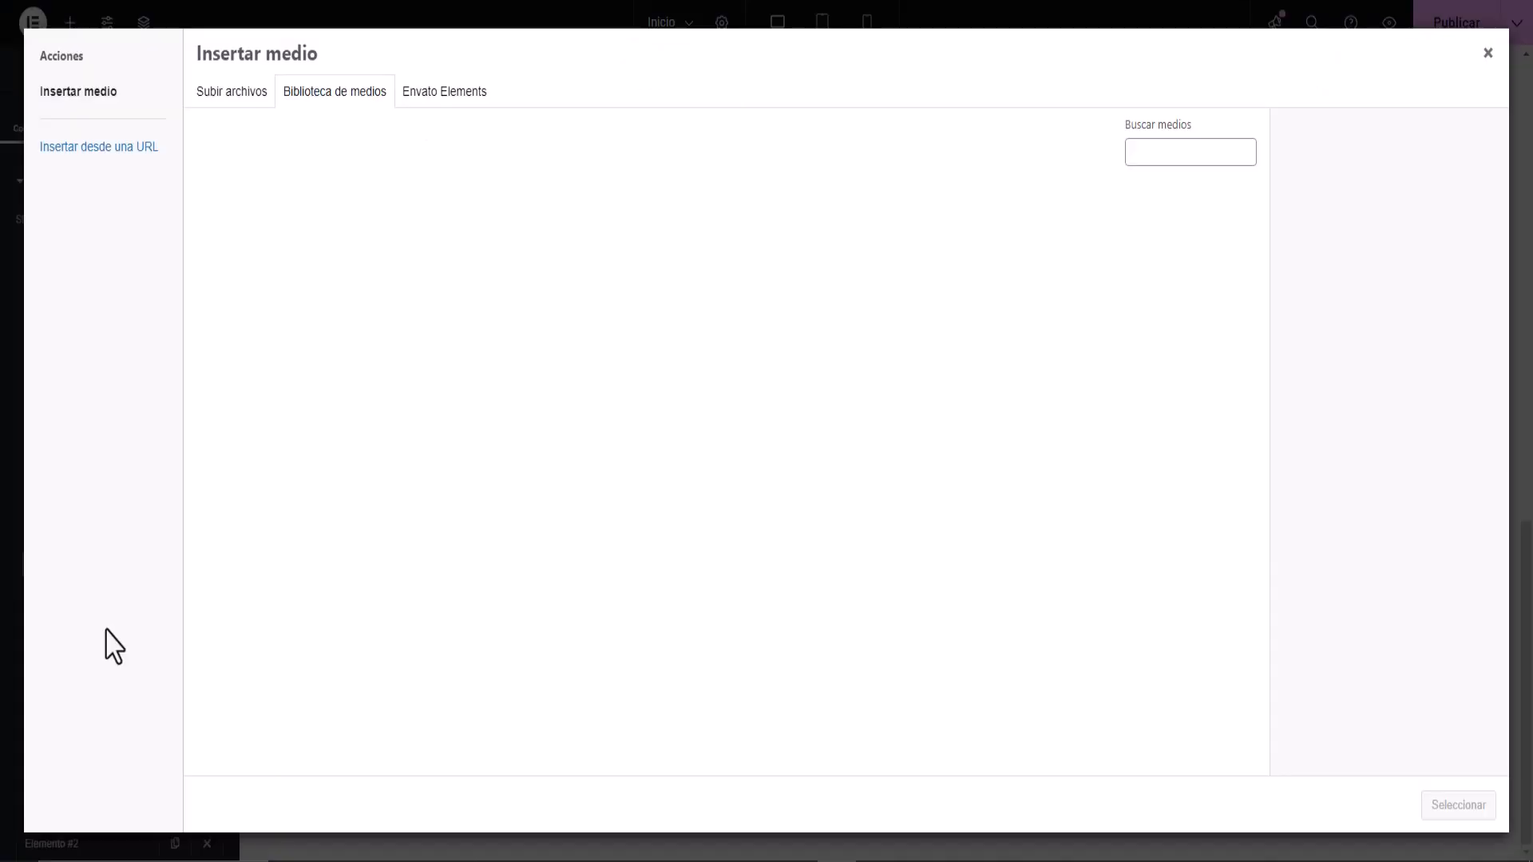
click(320, 297)
click(1447, 808)
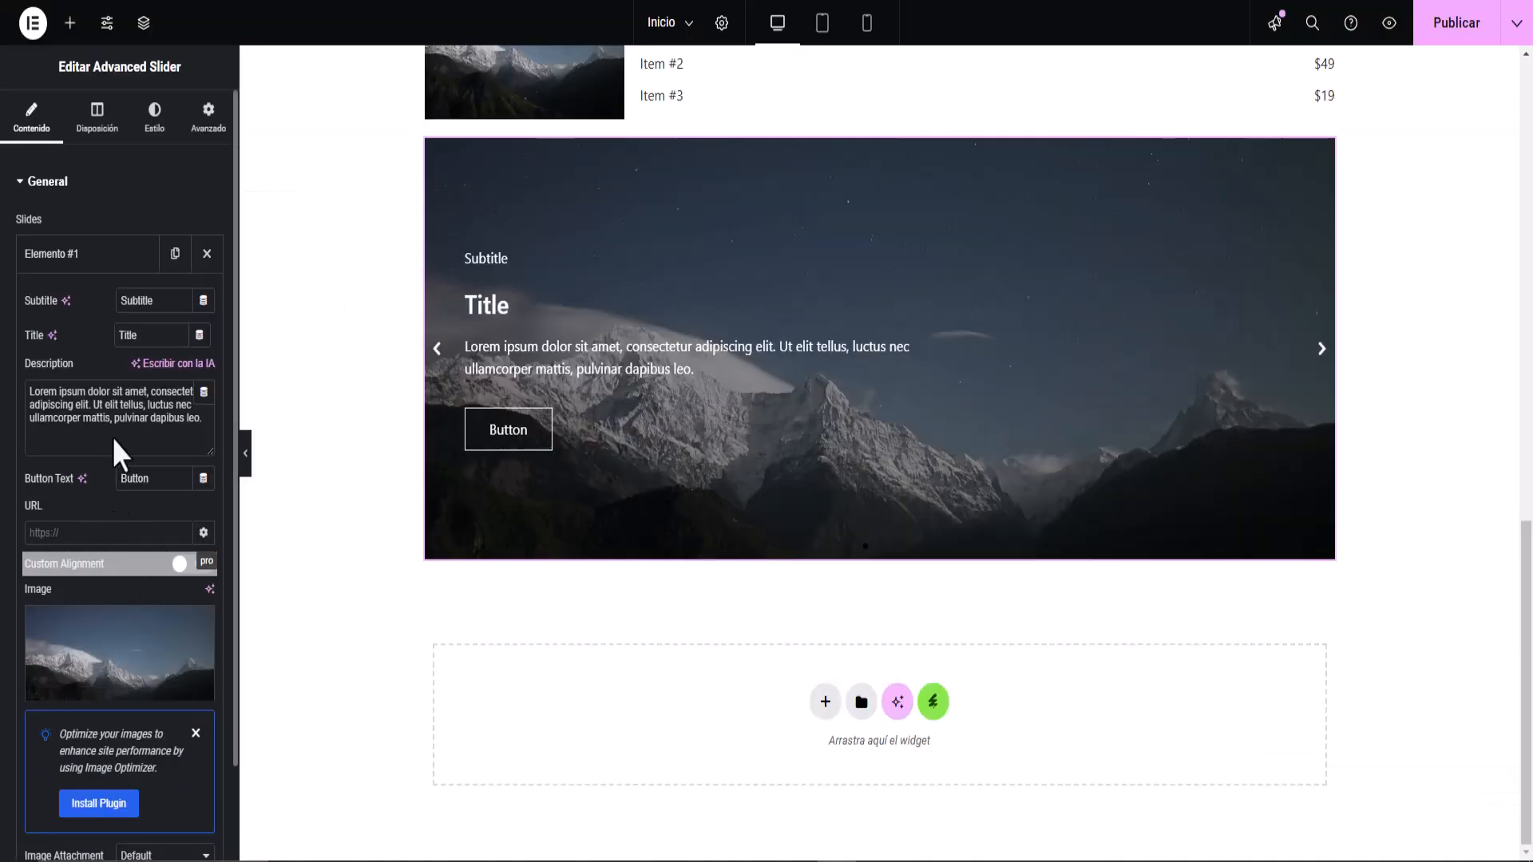
Review the first slide's text, button, image attachment and image position settings.
click(108, 263)
click(108, 264)
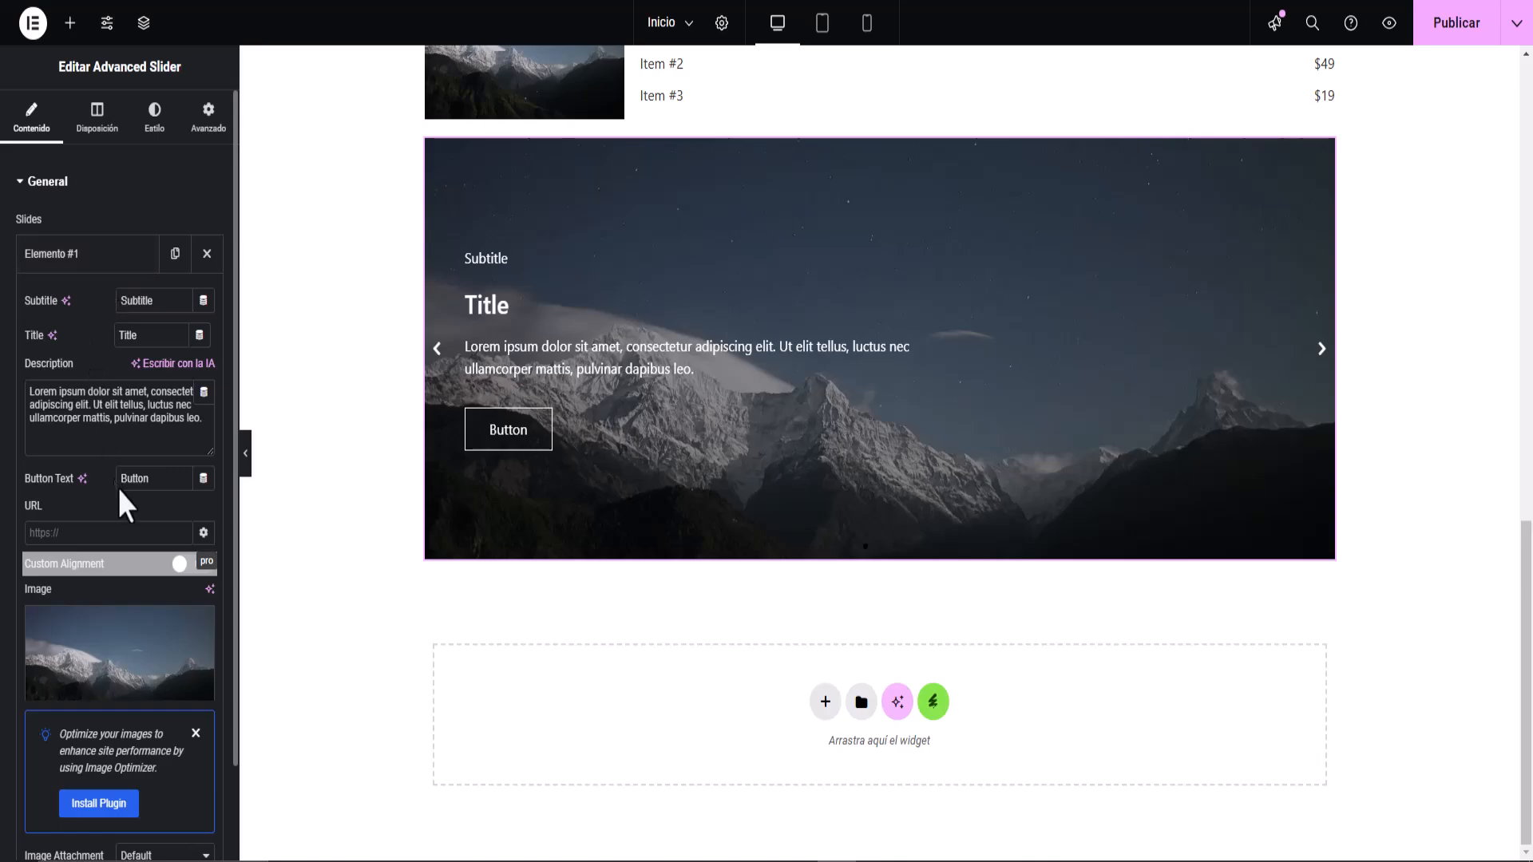
scroll(128, 511, down, 3)
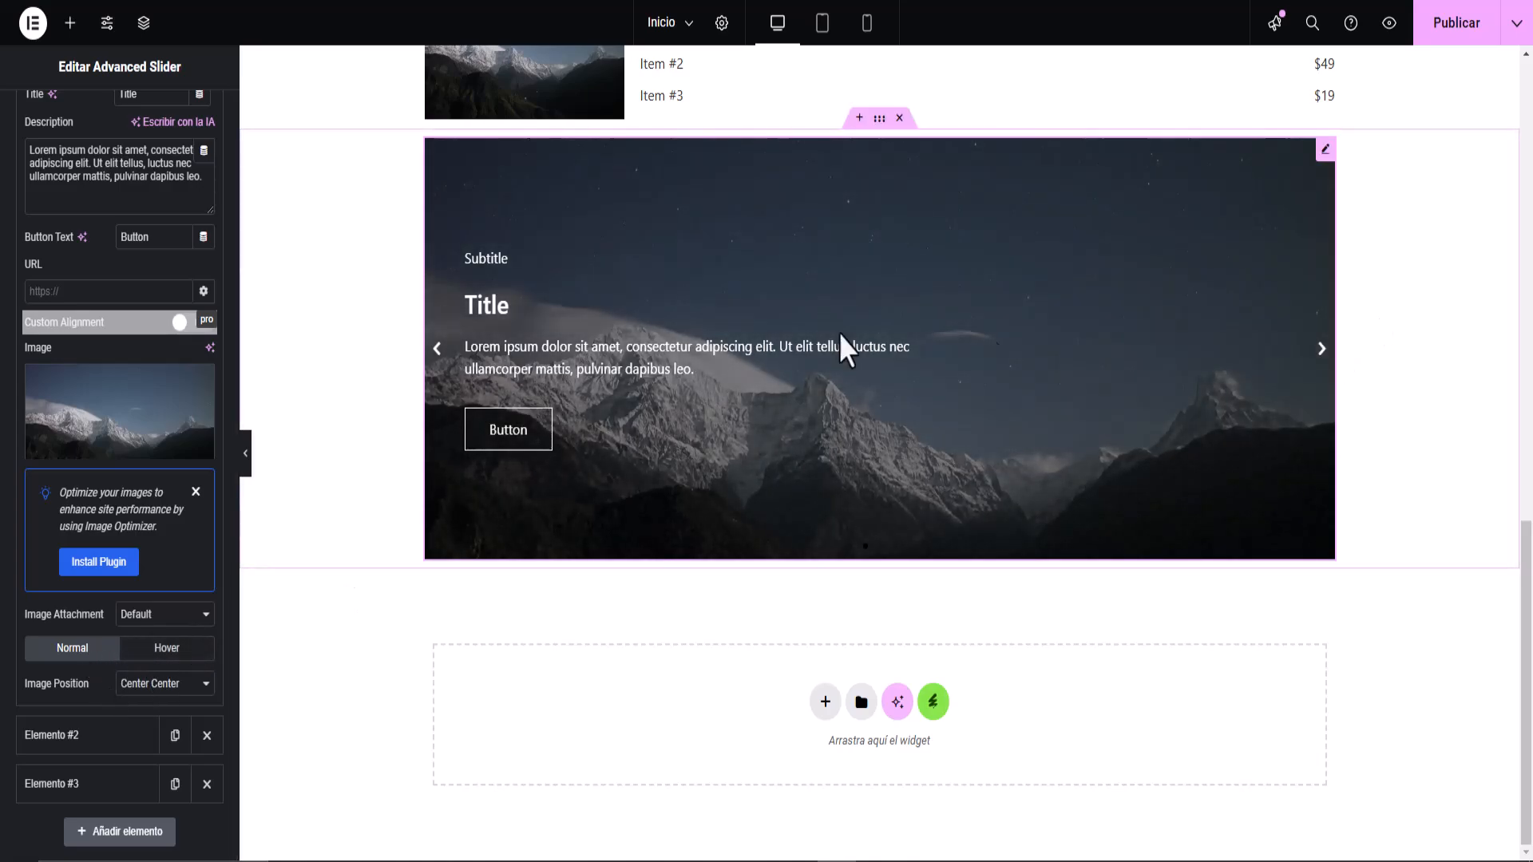
Collapse the first slide's settings and review the Advanced Slider's carousel layout and style options.
scroll(171, 443, up, 3)
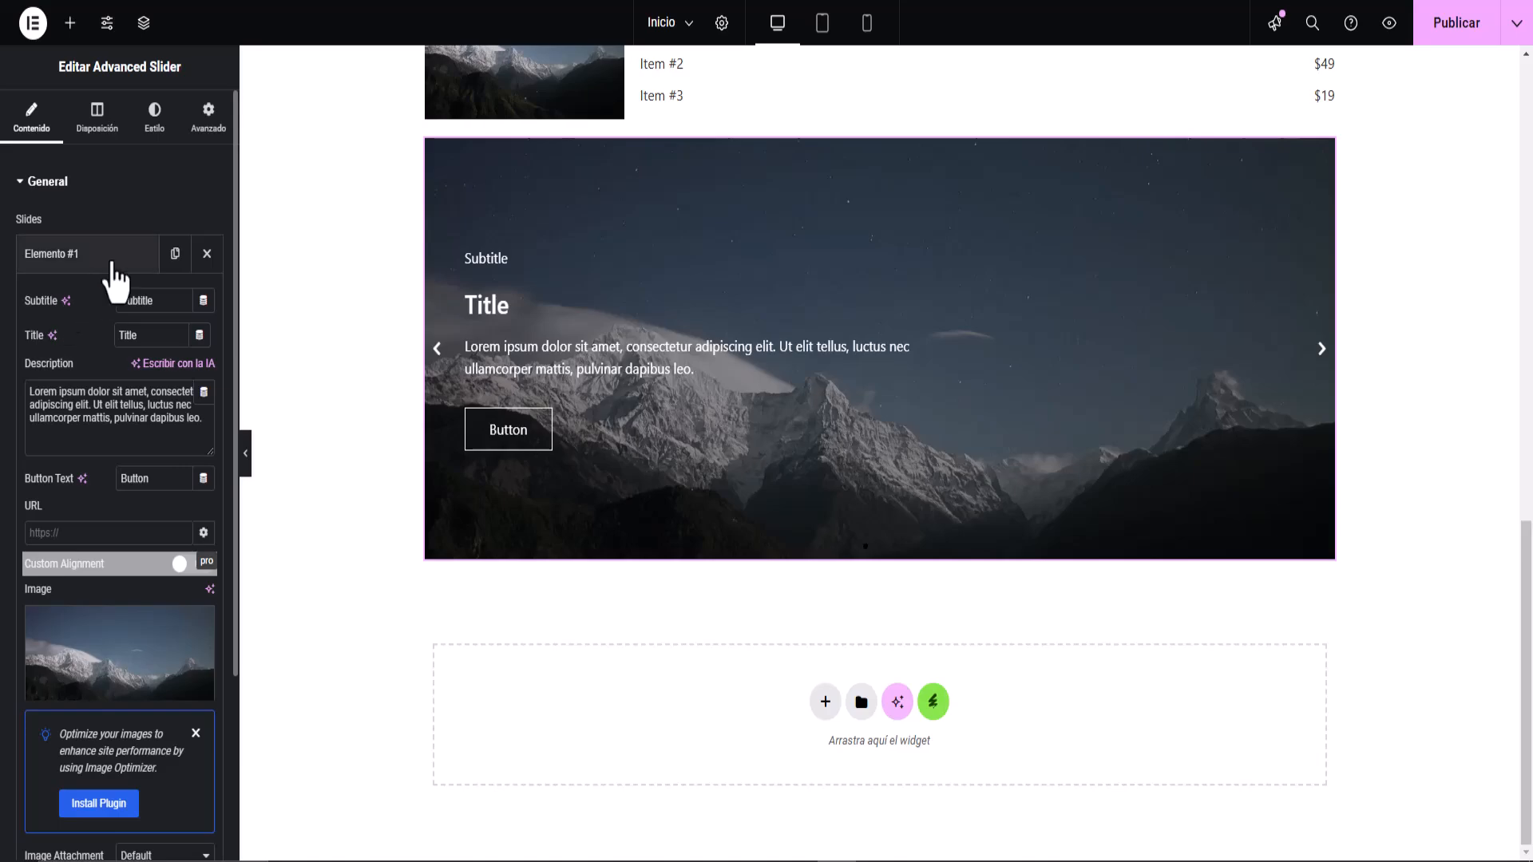
click(113, 262)
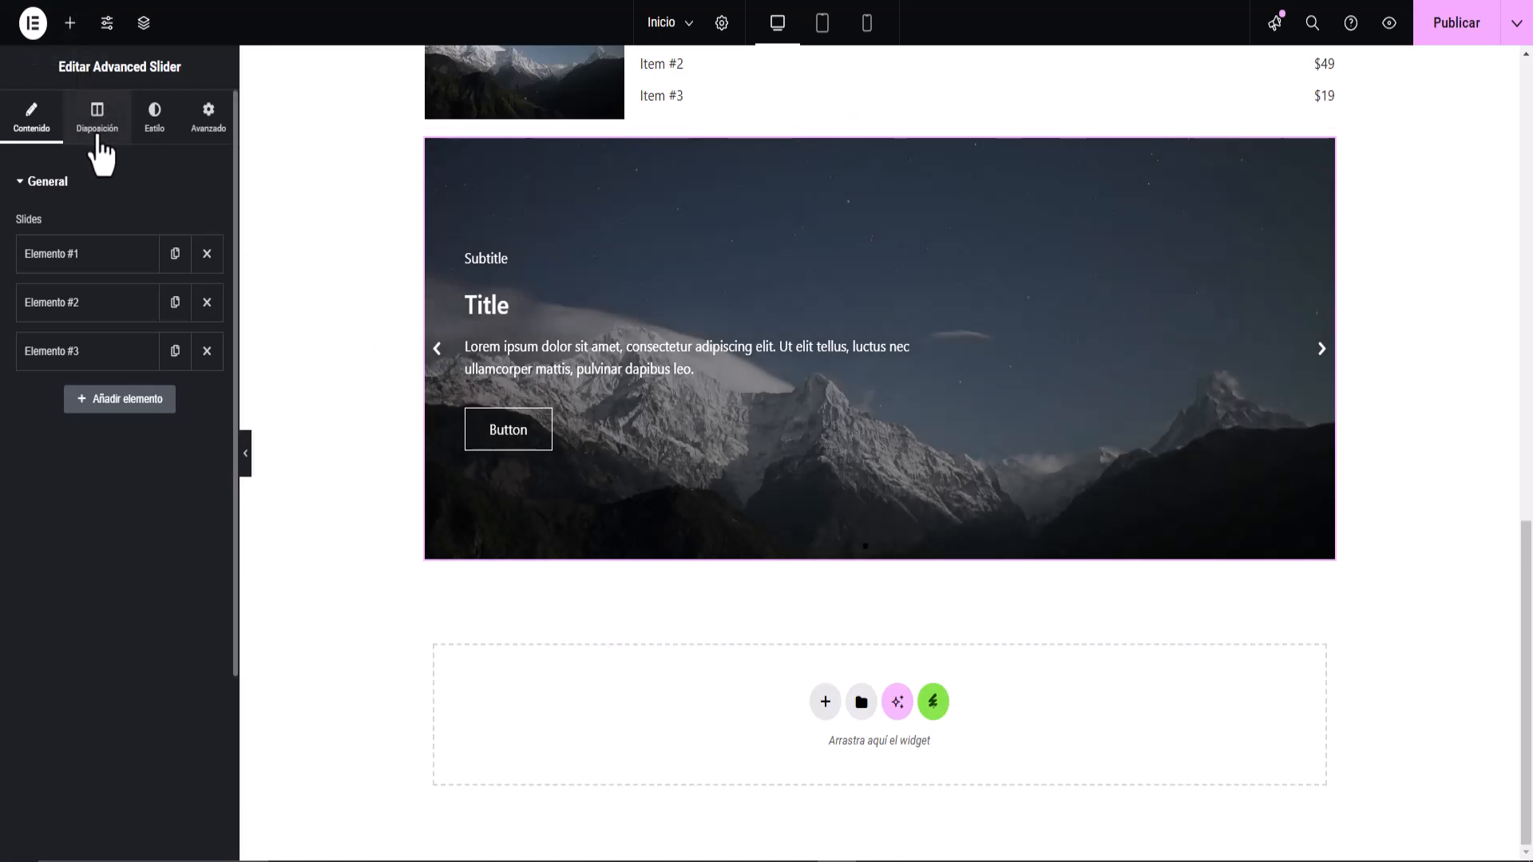
click(98, 131)
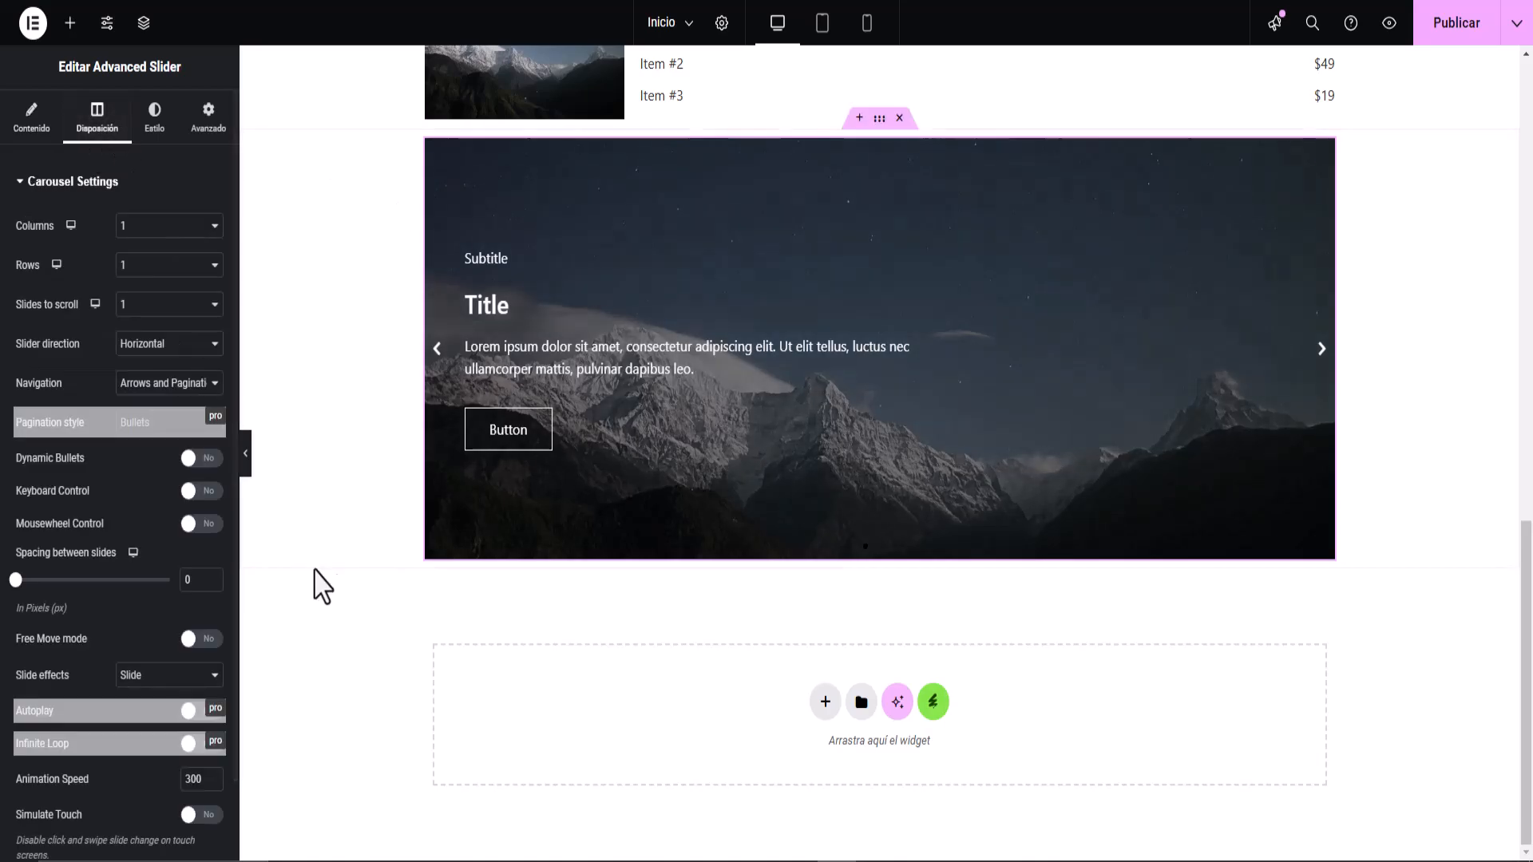
scroll(112, 443, down, 1)
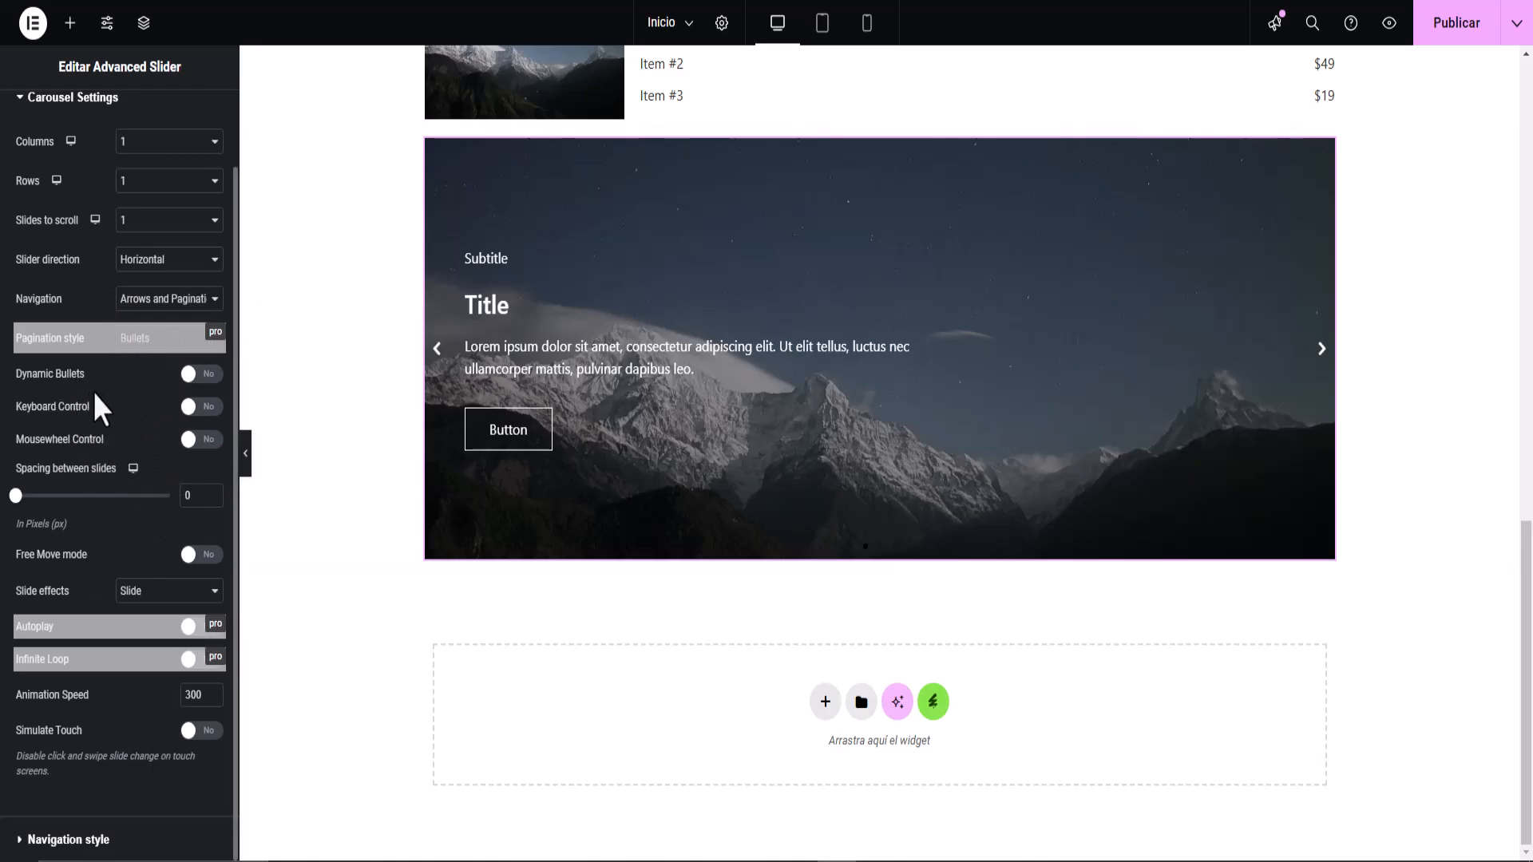
scroll(136, 168, up, 2)
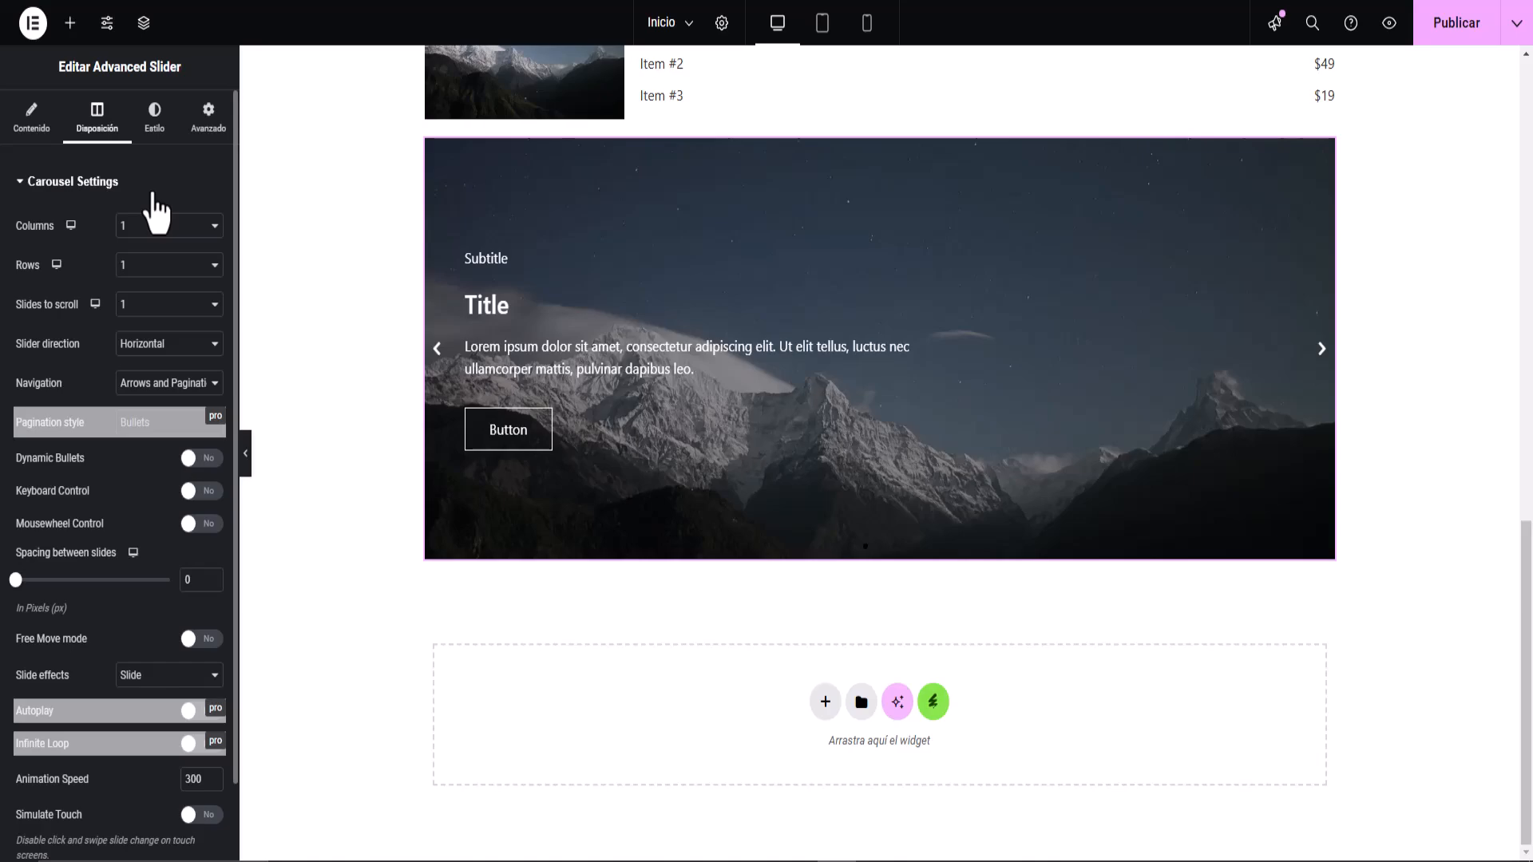
click(154, 119)
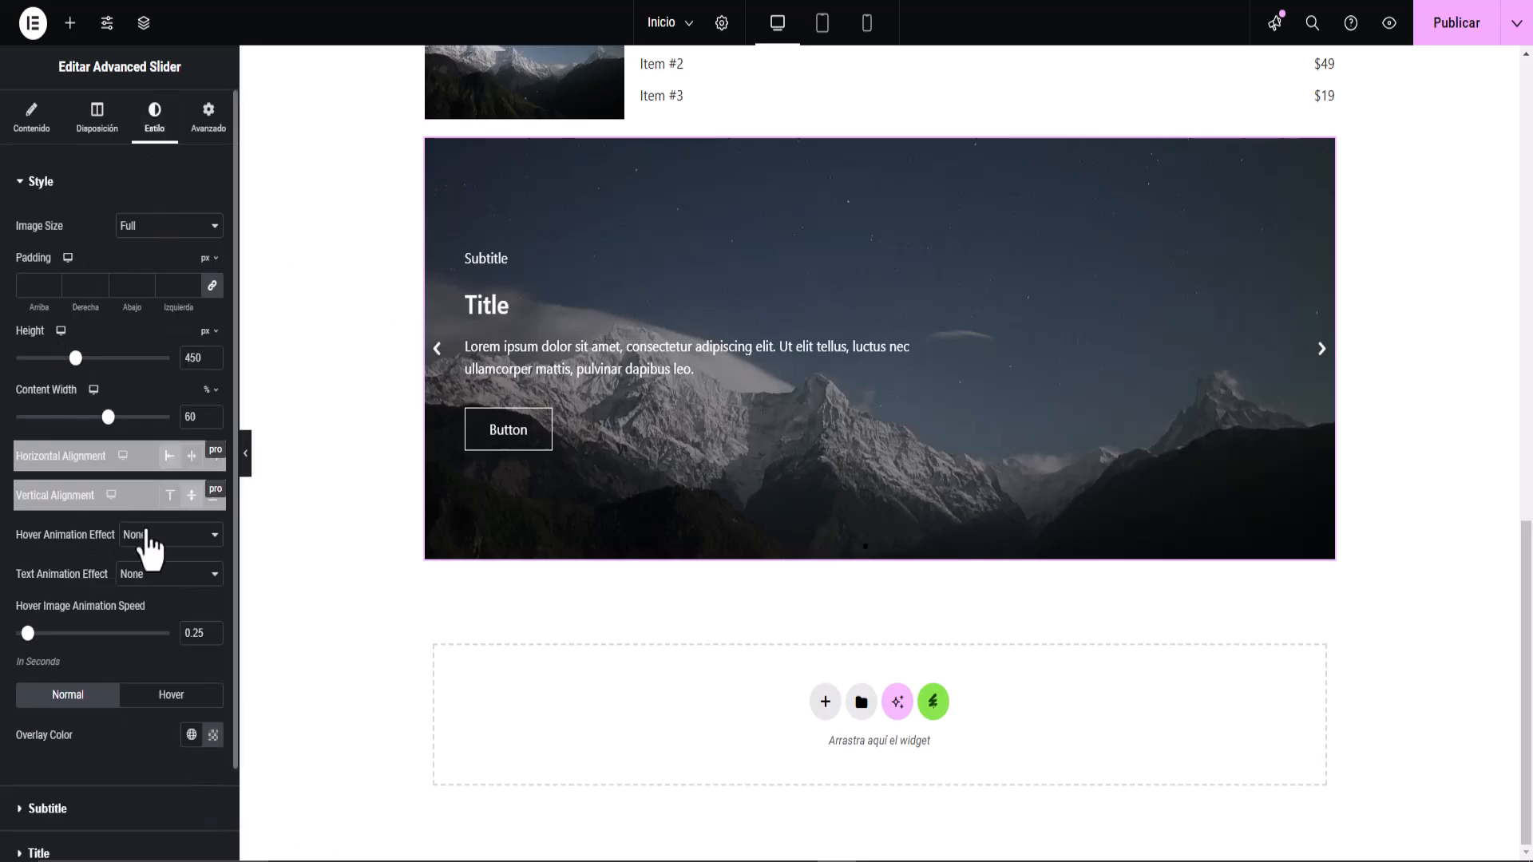
scroll(77, 610, down, 2)
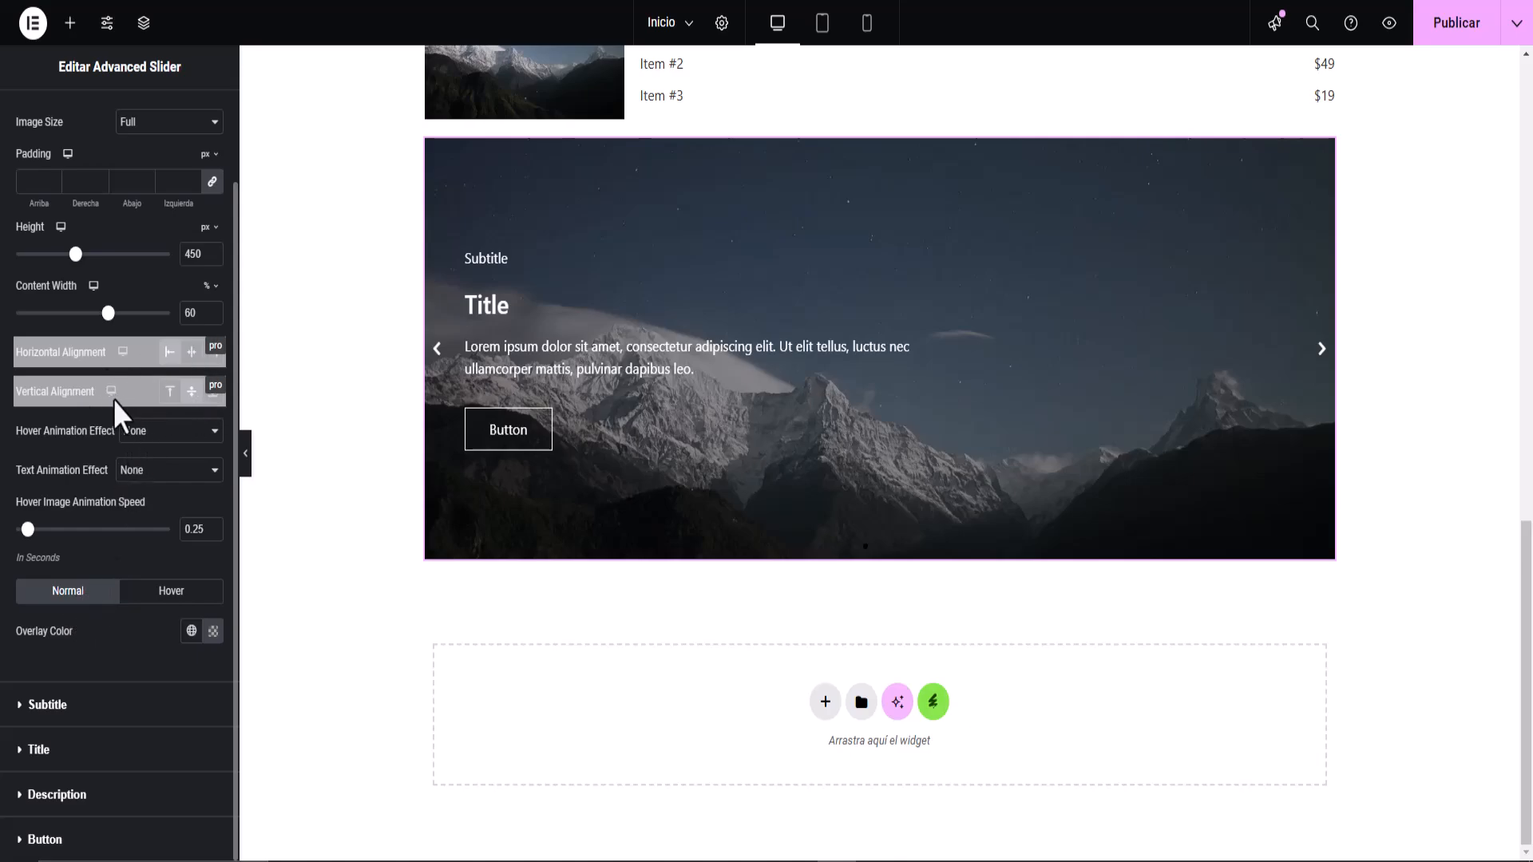
scroll(116, 411, up, 2)
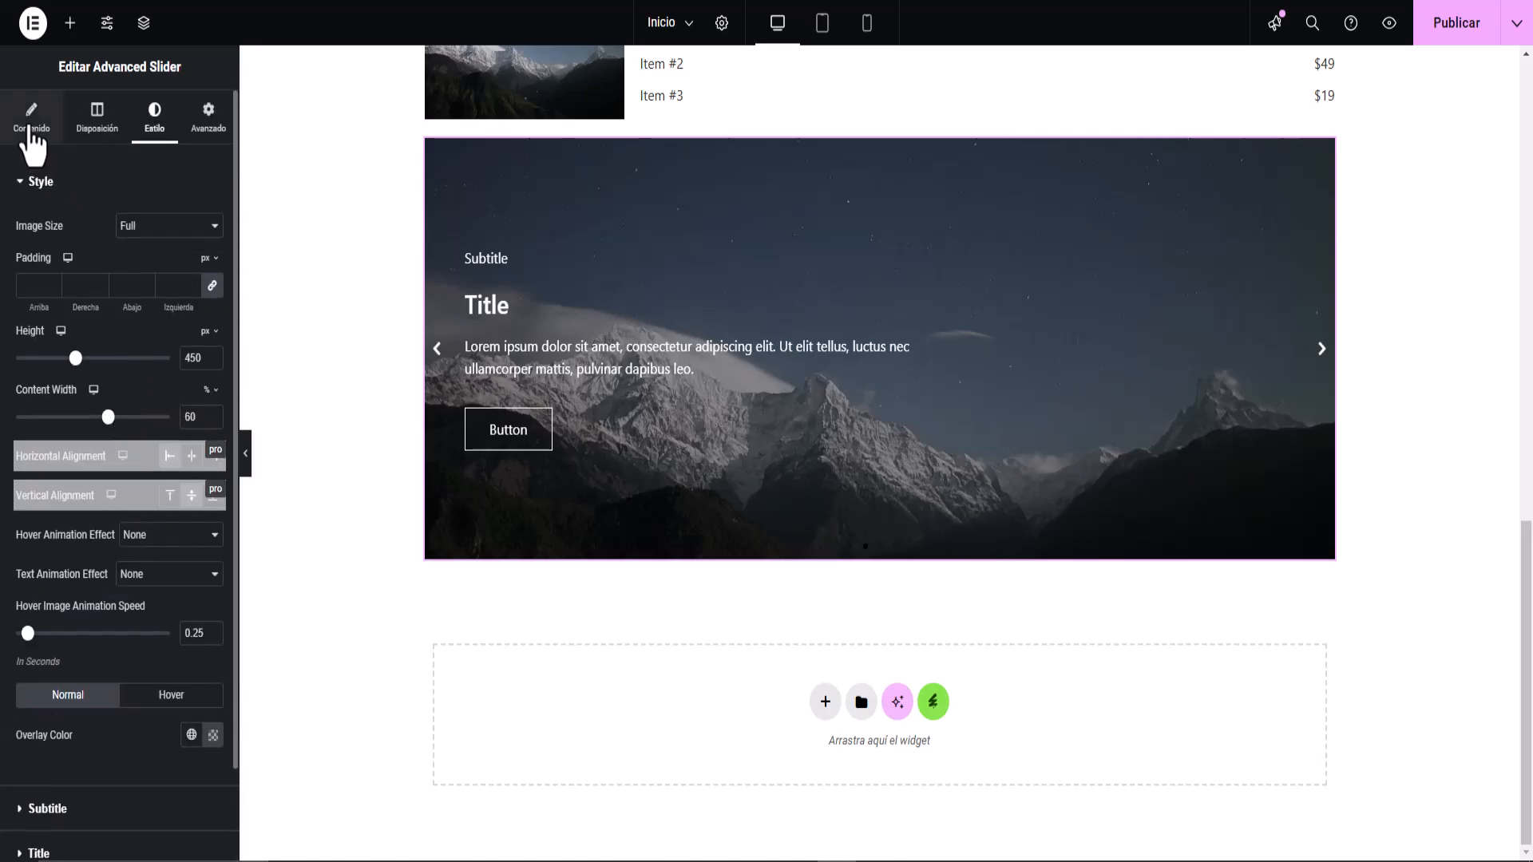
click(31, 118)
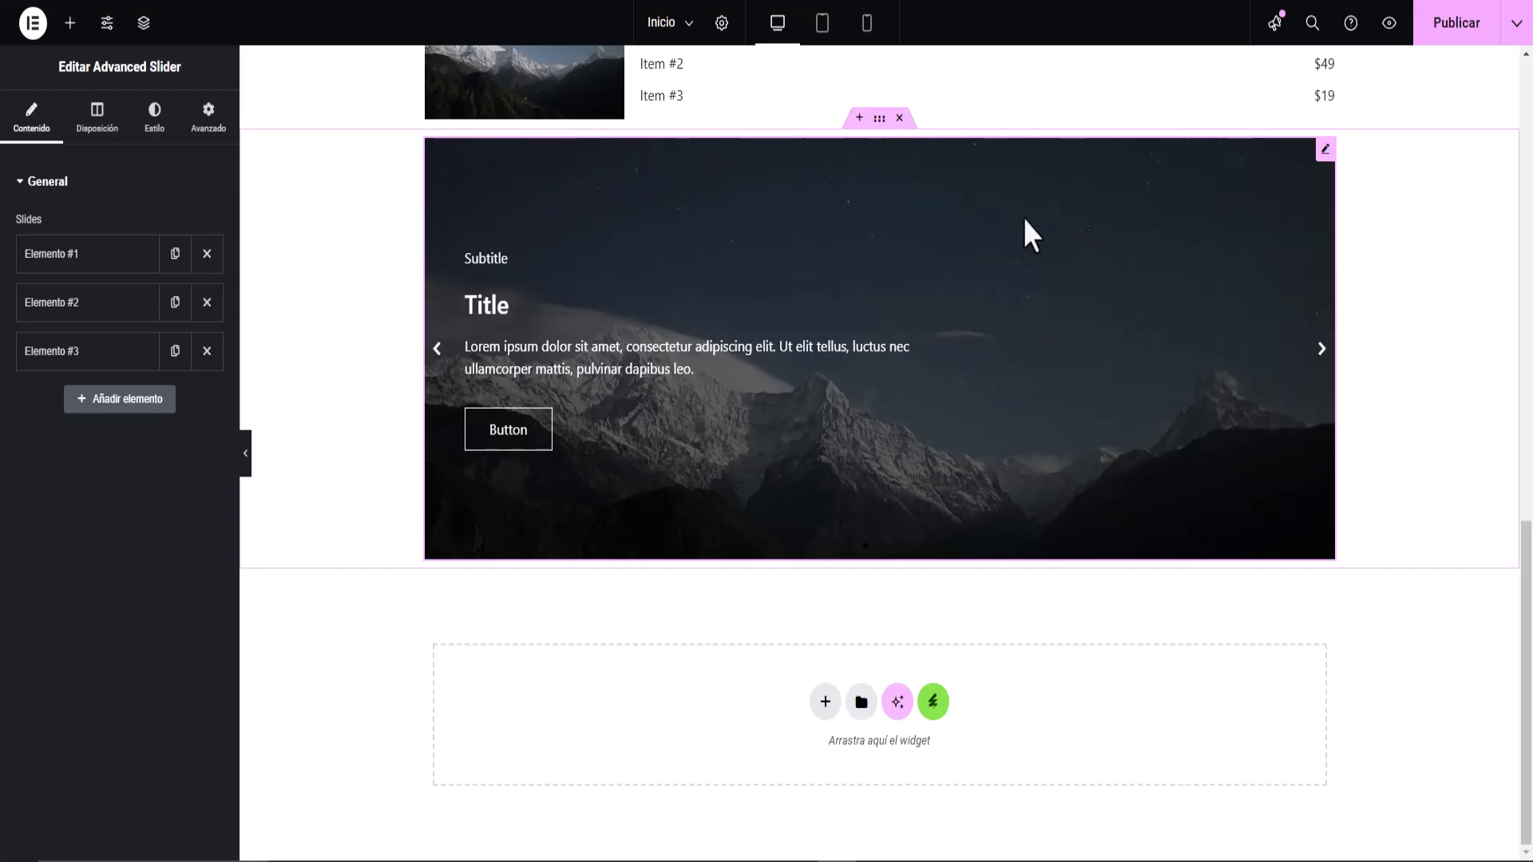
Add a Stratum Masonry Gallery widget to the page below the Advanced Slider.
click(69, 22)
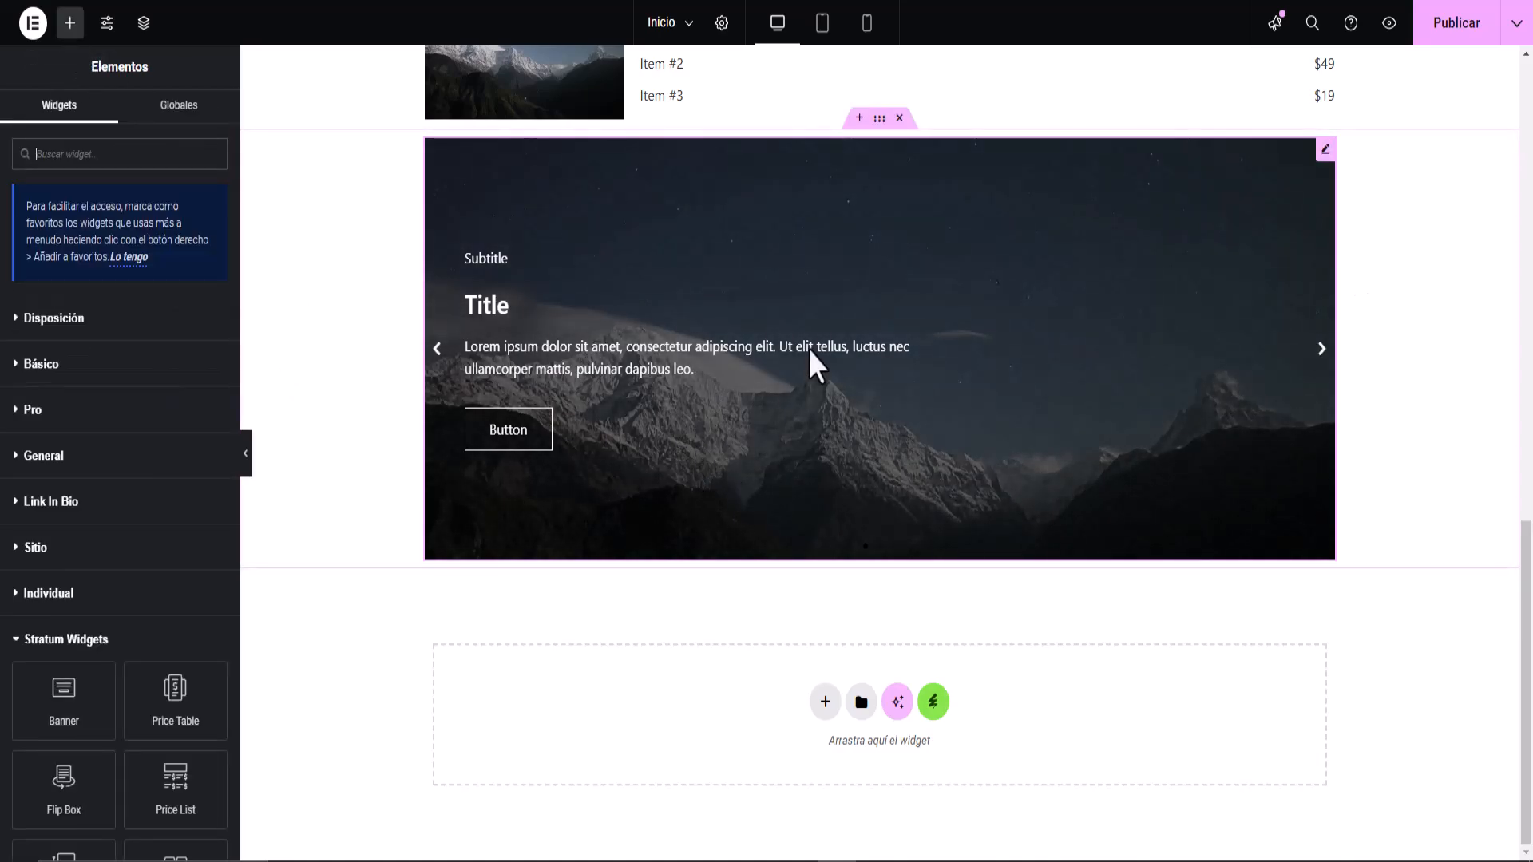
scroll(128, 590, down, 8)
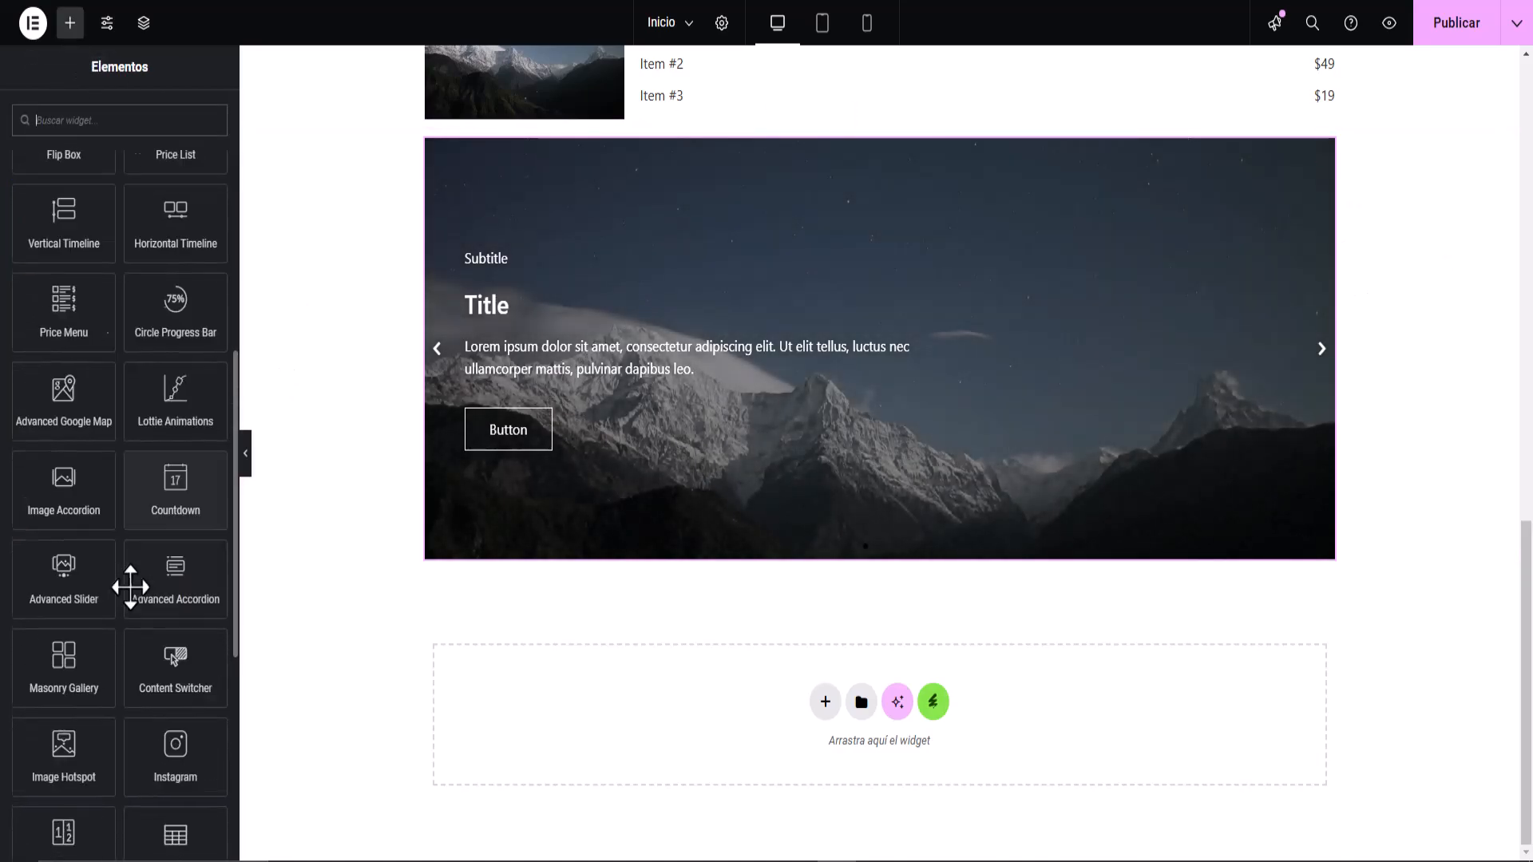
scroll(130, 587, down, 3)
scroll(112, 606, down, 3)
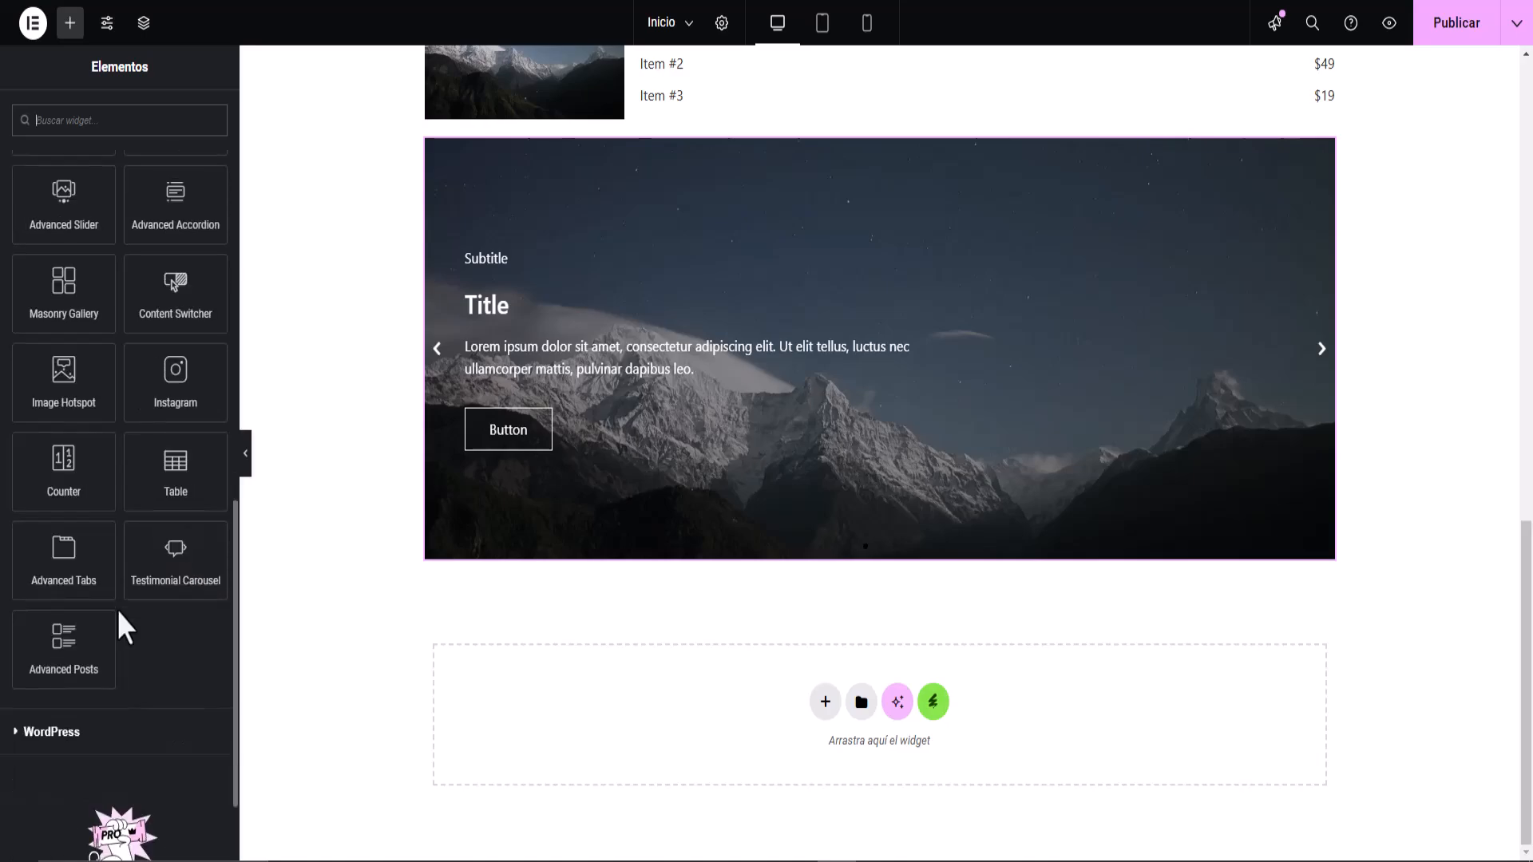
scroll(118, 613, up, 4)
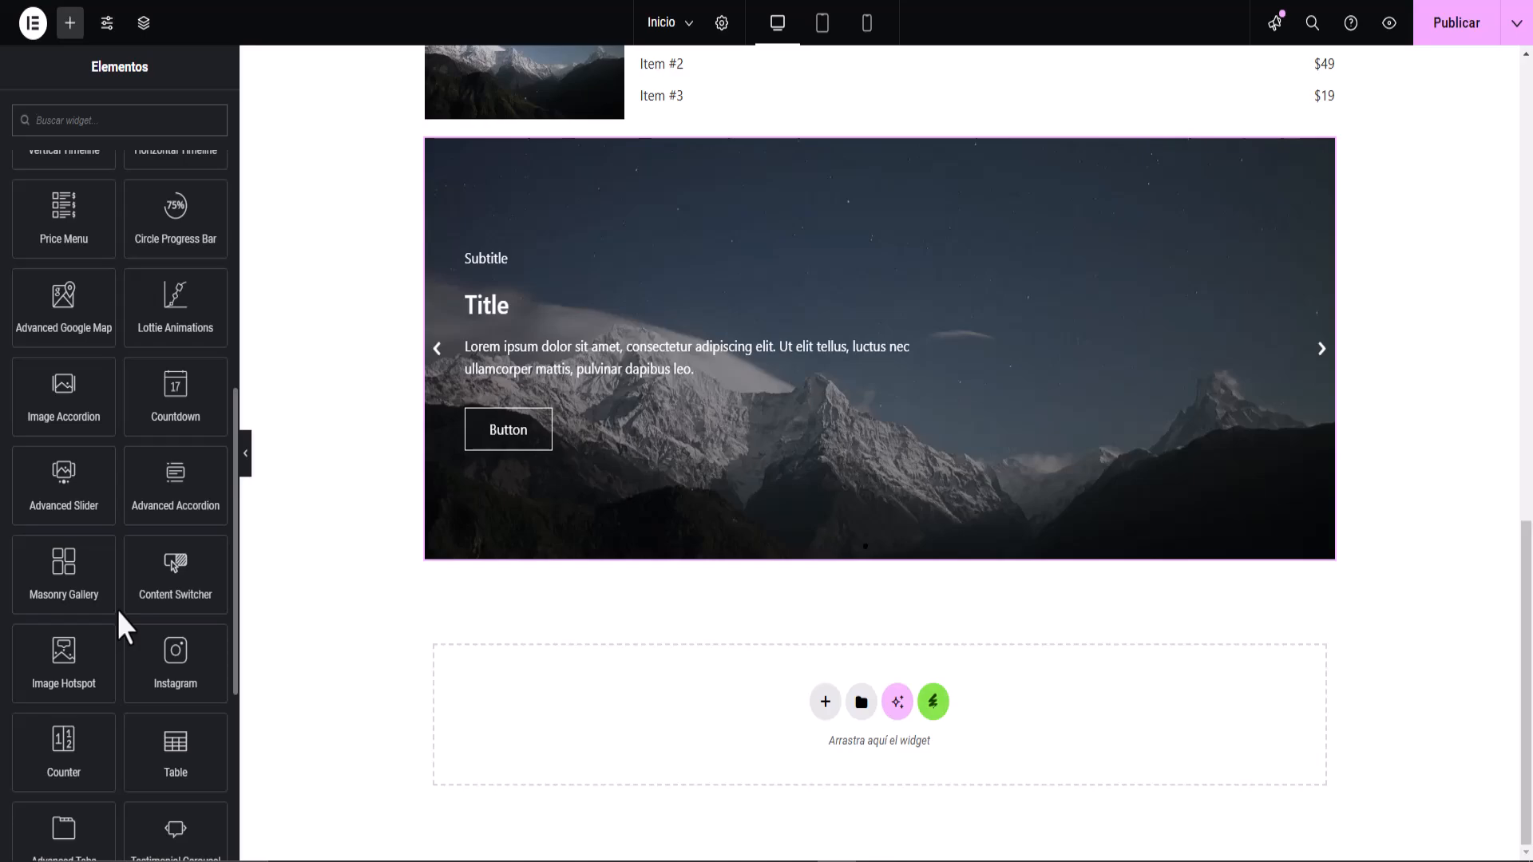
drag(61, 588, 649, 720)
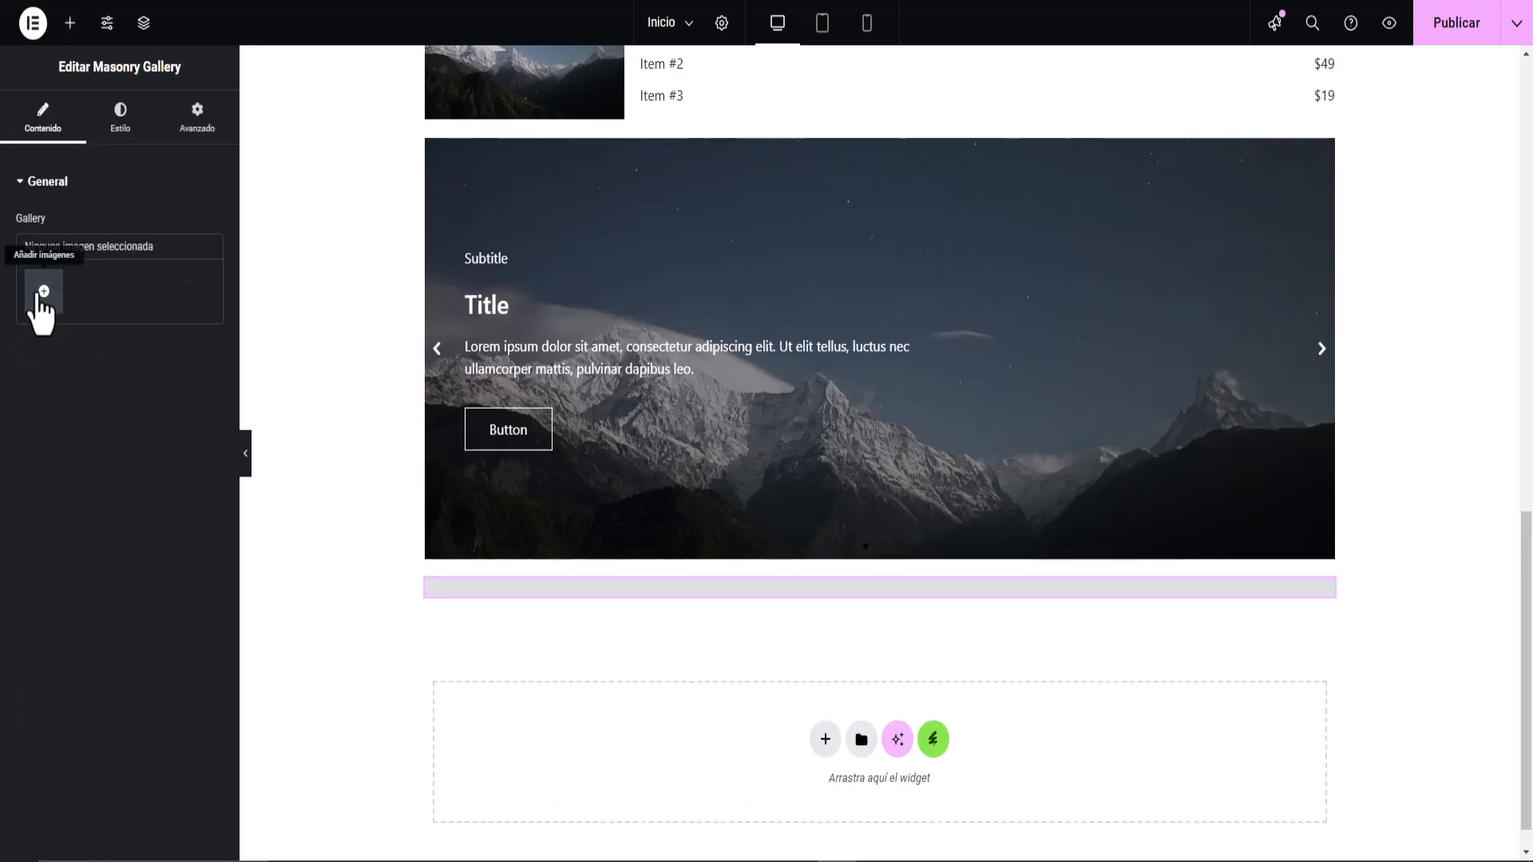
Create a gallery from the mt-sample-background.jpg mountain photo in the media library and insert it into the Masonry Gallery.
click(44, 302)
click(375, 247)
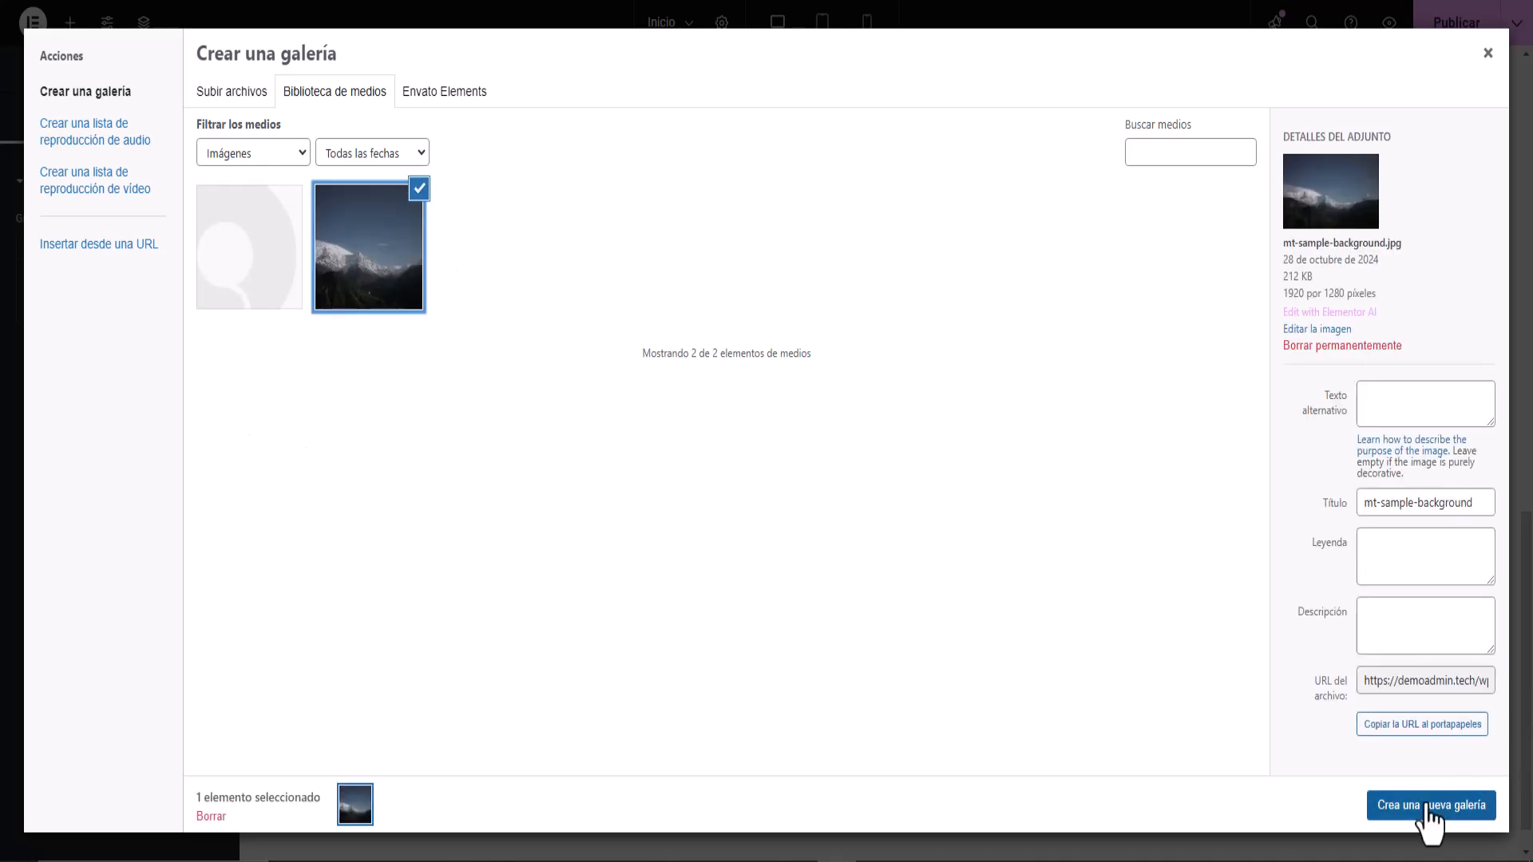
click(1430, 805)
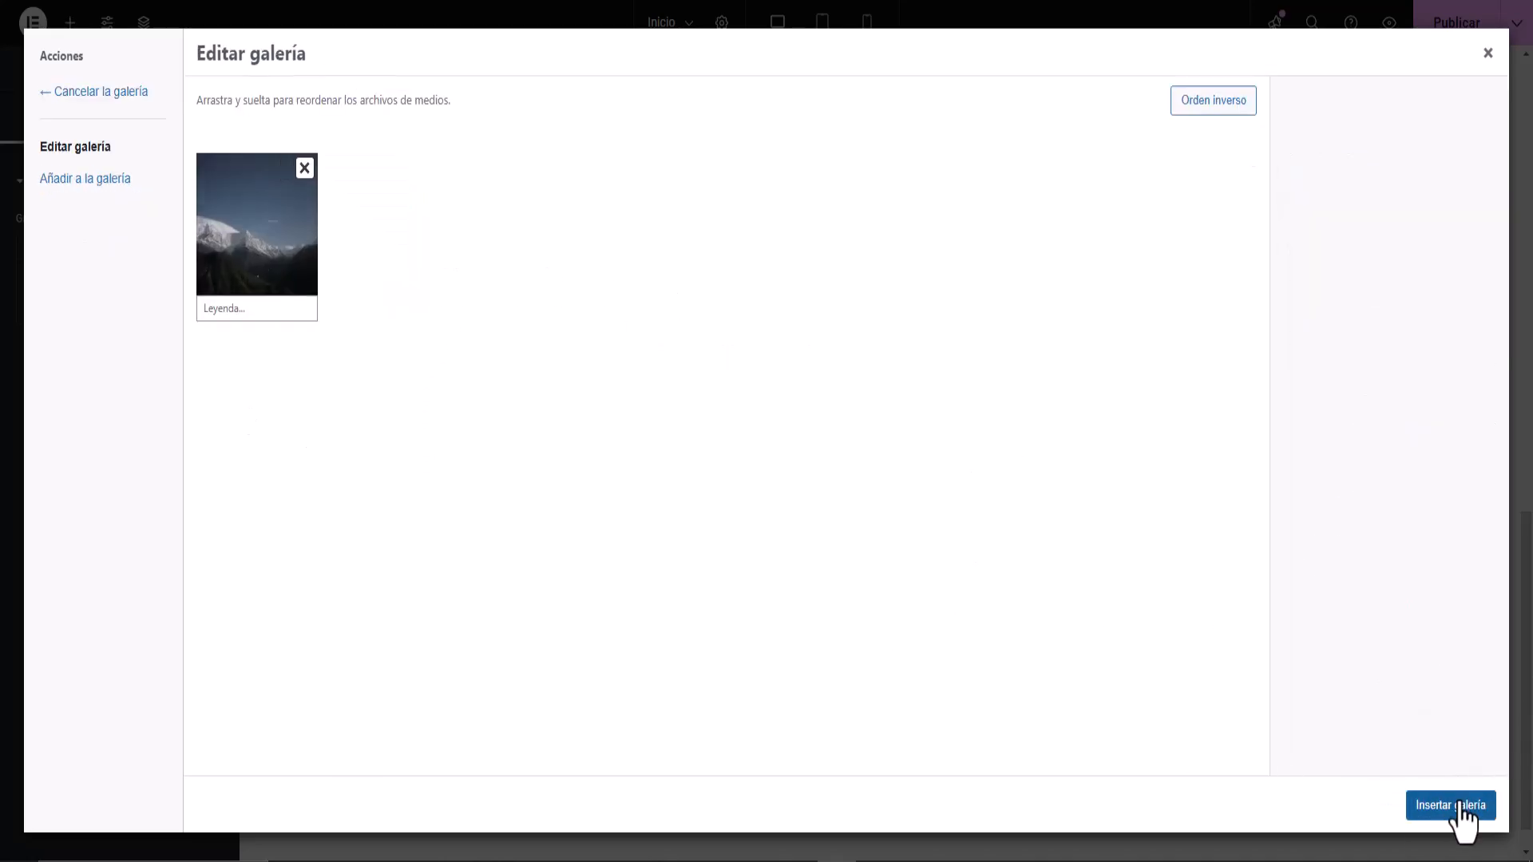
click(1461, 806)
scroll(890, 641, down, 5)
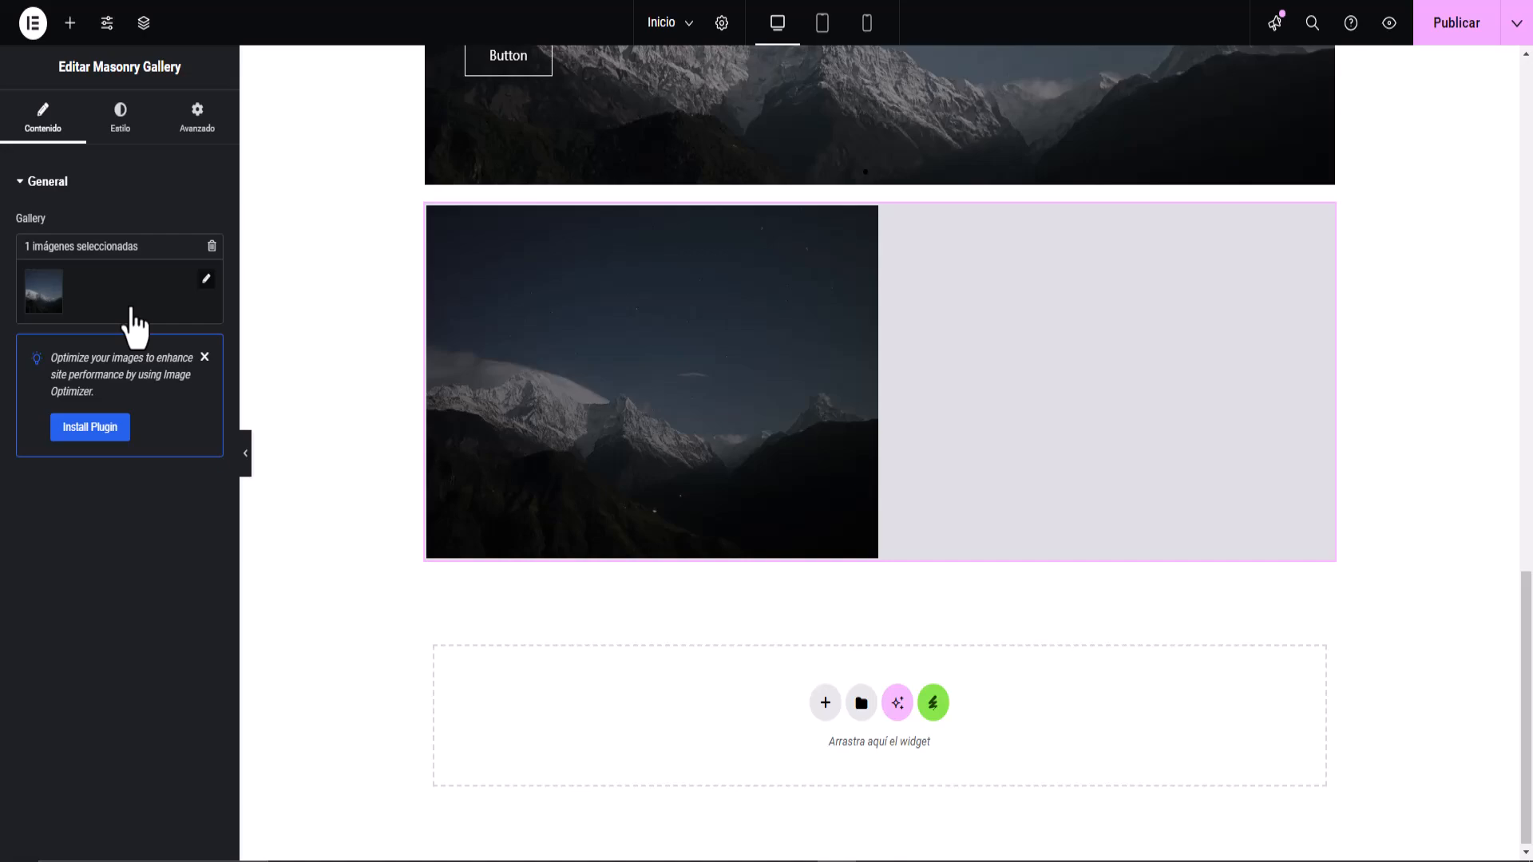
Browse the full list of available Stratum widgets.
click(69, 23)
scroll(147, 410, down, 8)
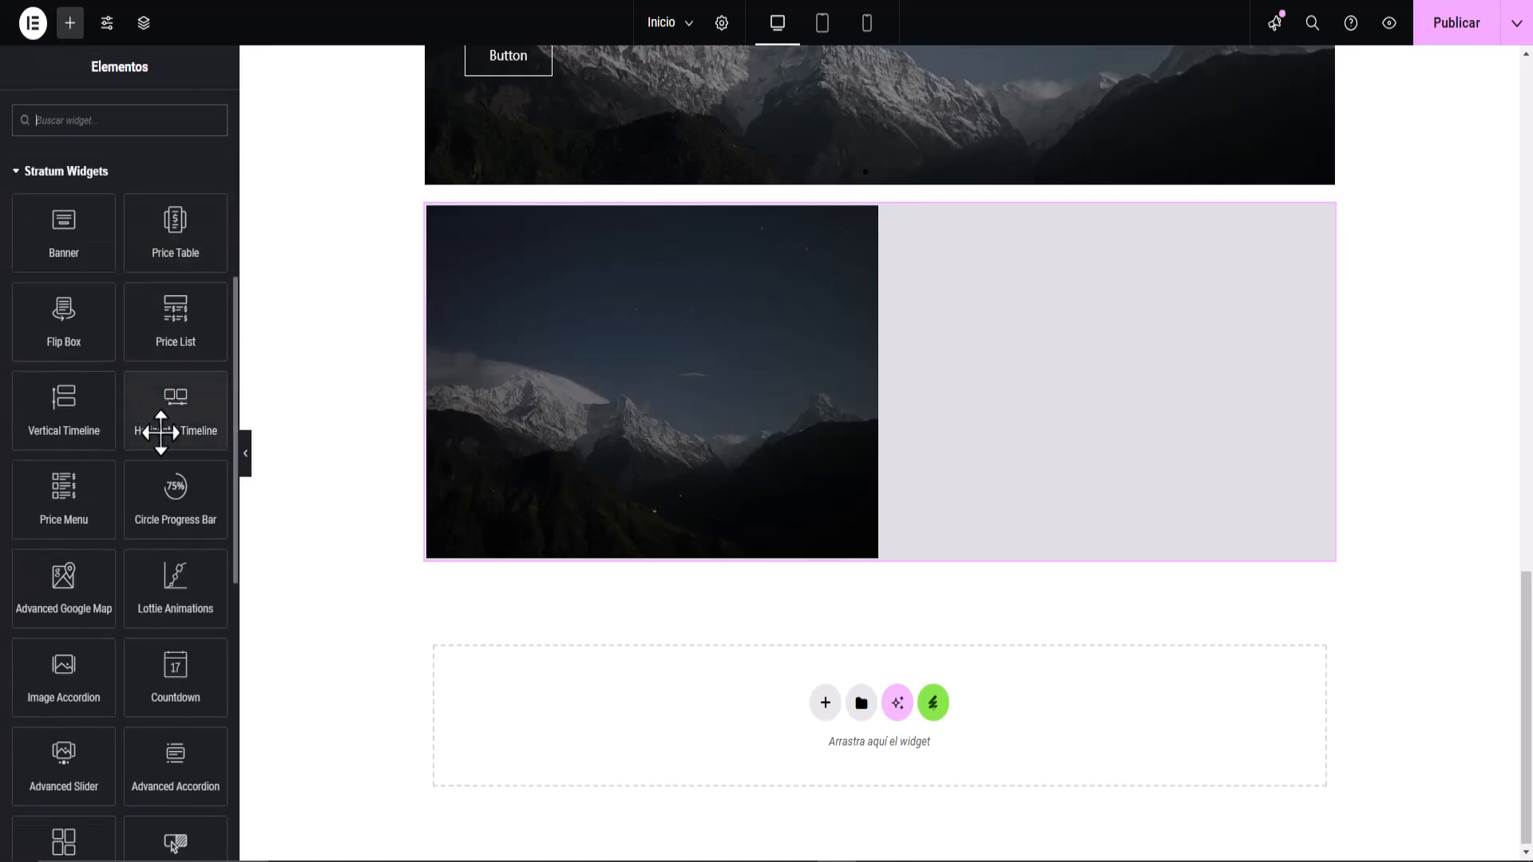
scroll(160, 434, down, 5)
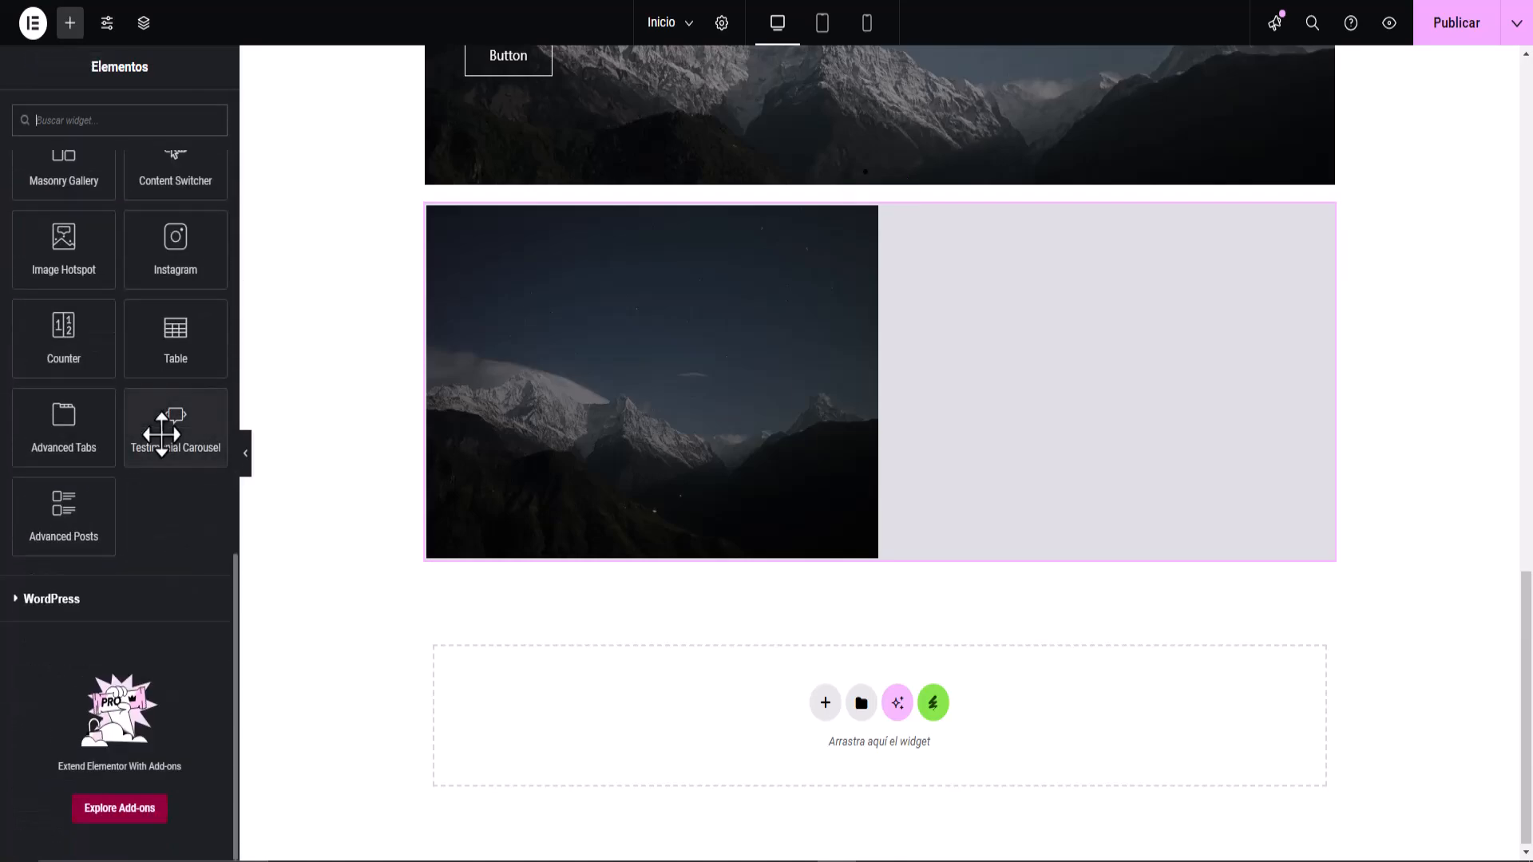
scroll(128, 429, up, 6)
scroll(112, 435, up, 8)
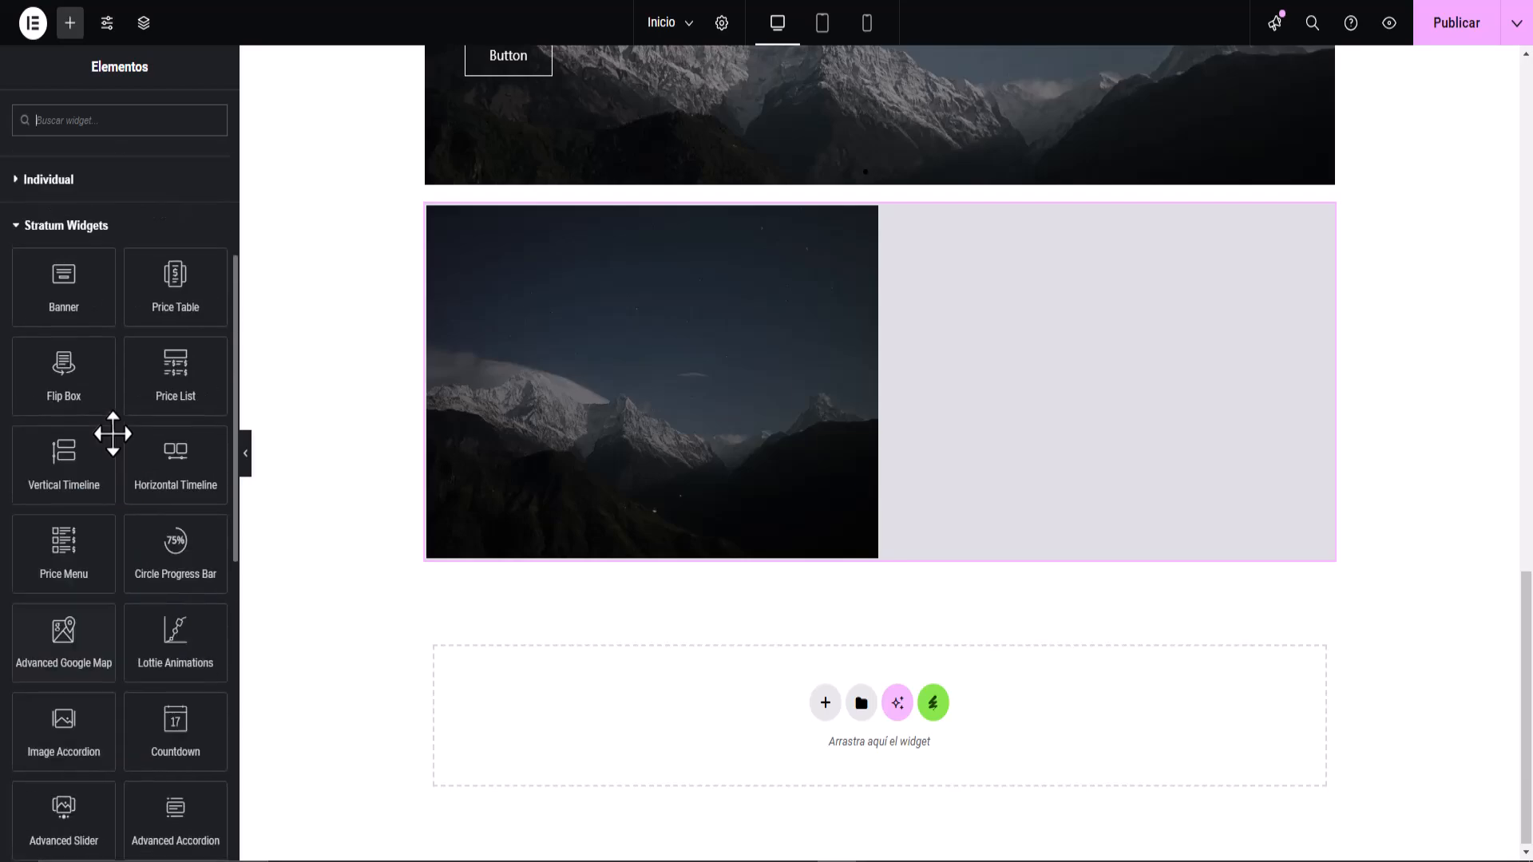
scroll(120, 447, down, 6)
scroll(117, 434, up, 5)
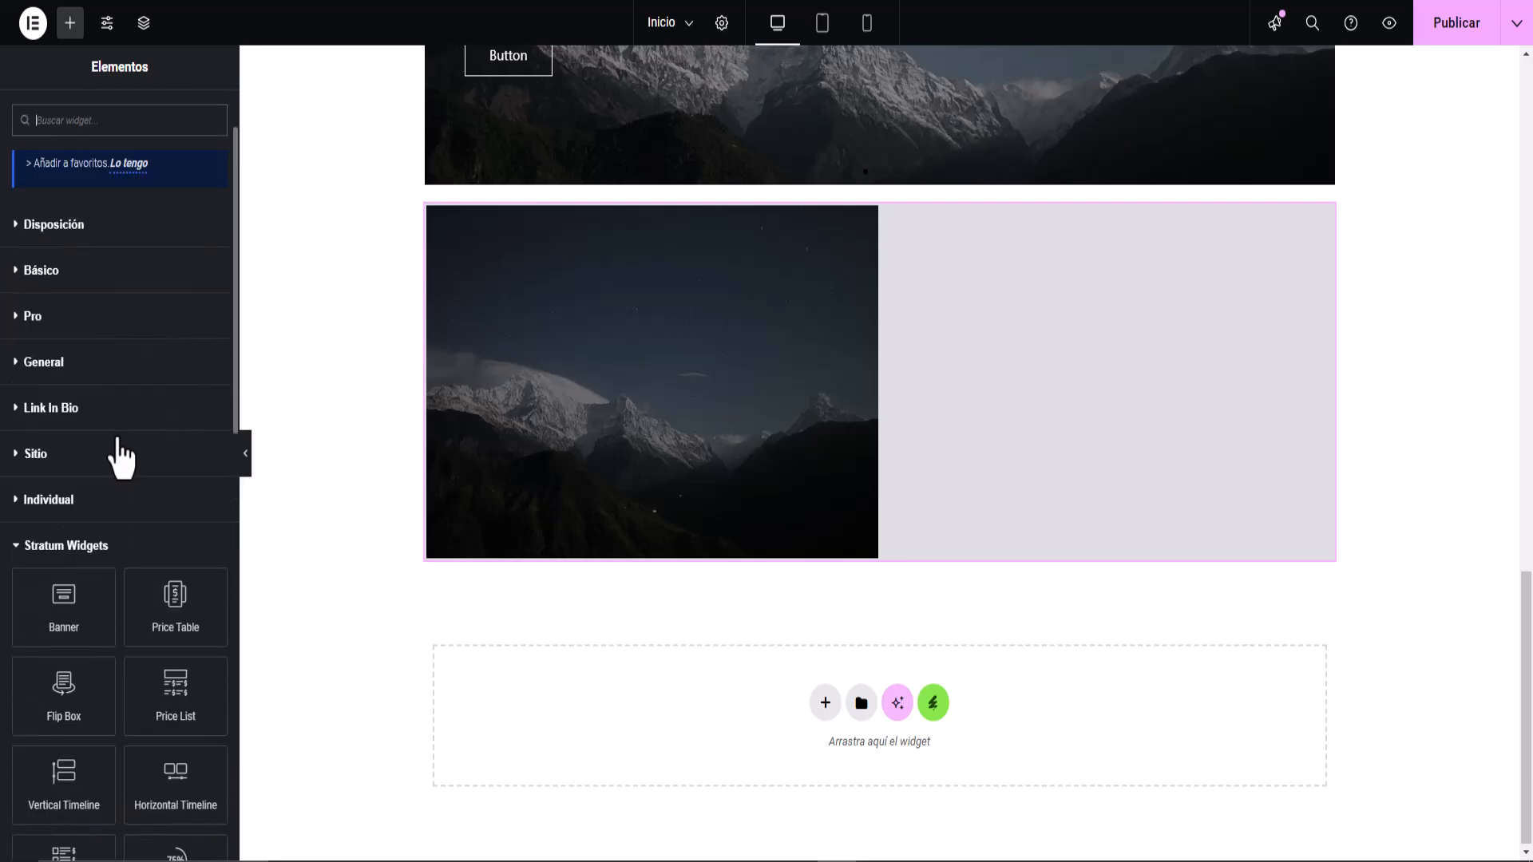
scroll(120, 455, up, 2)
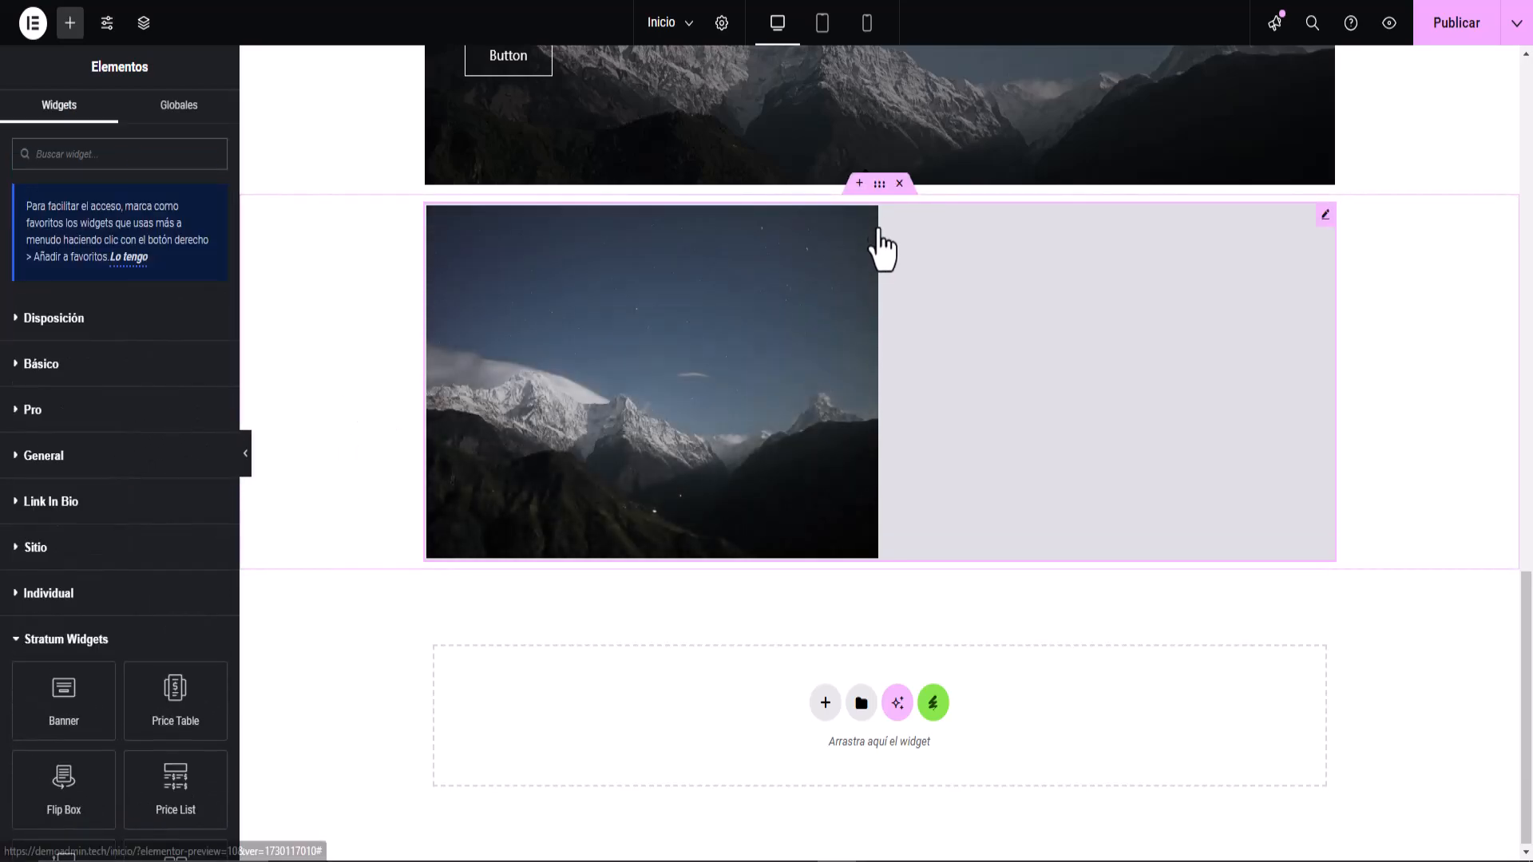
Delete the containers holding the Masonry Gallery, Advanced Slider and Price List from the page.
click(899, 183)
scroll(1052, 415, up, 4)
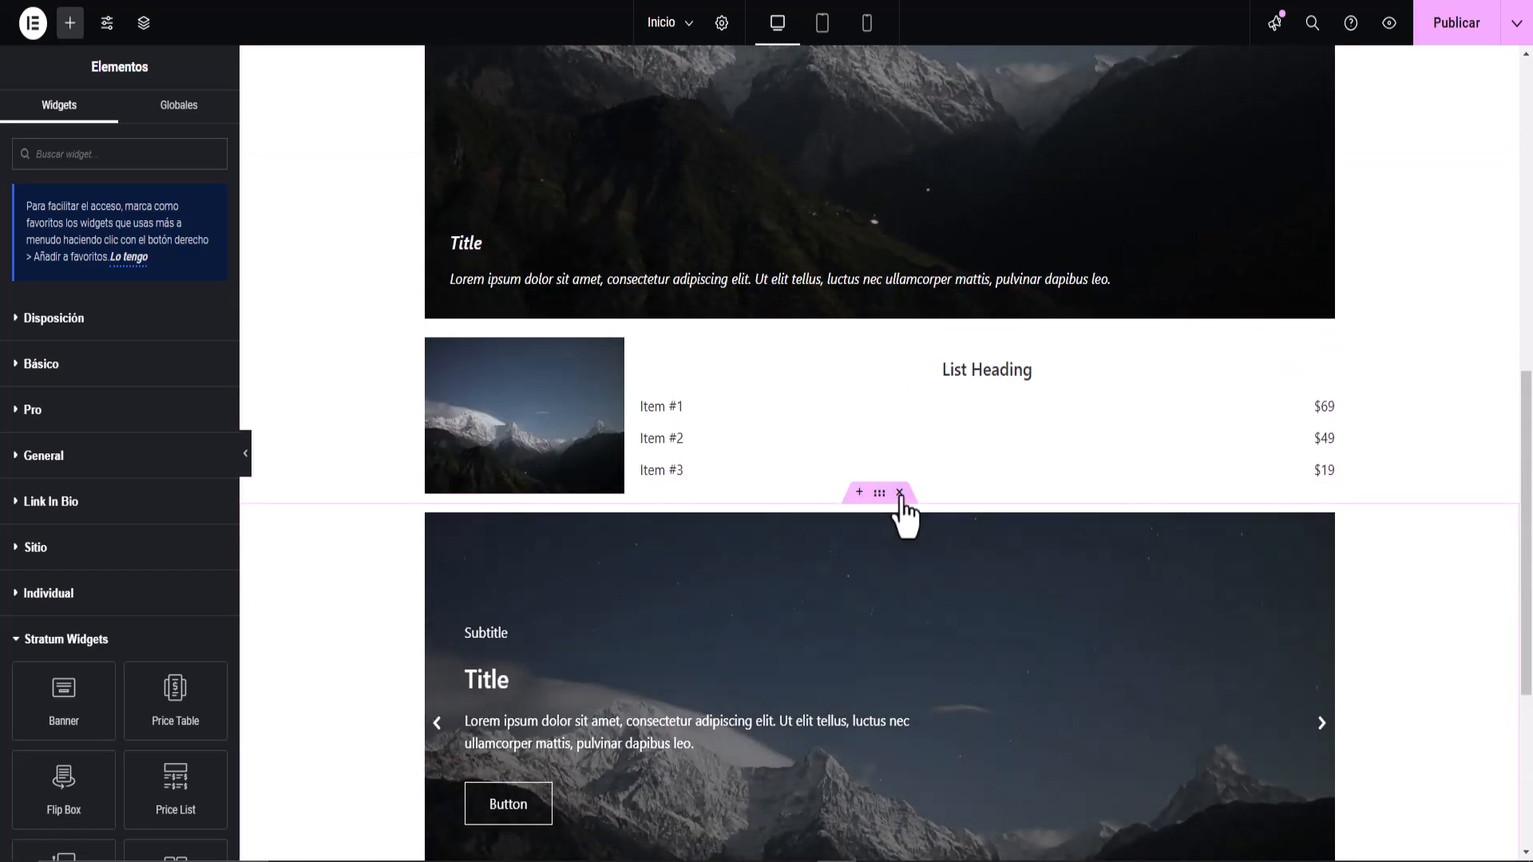
click(897, 489)
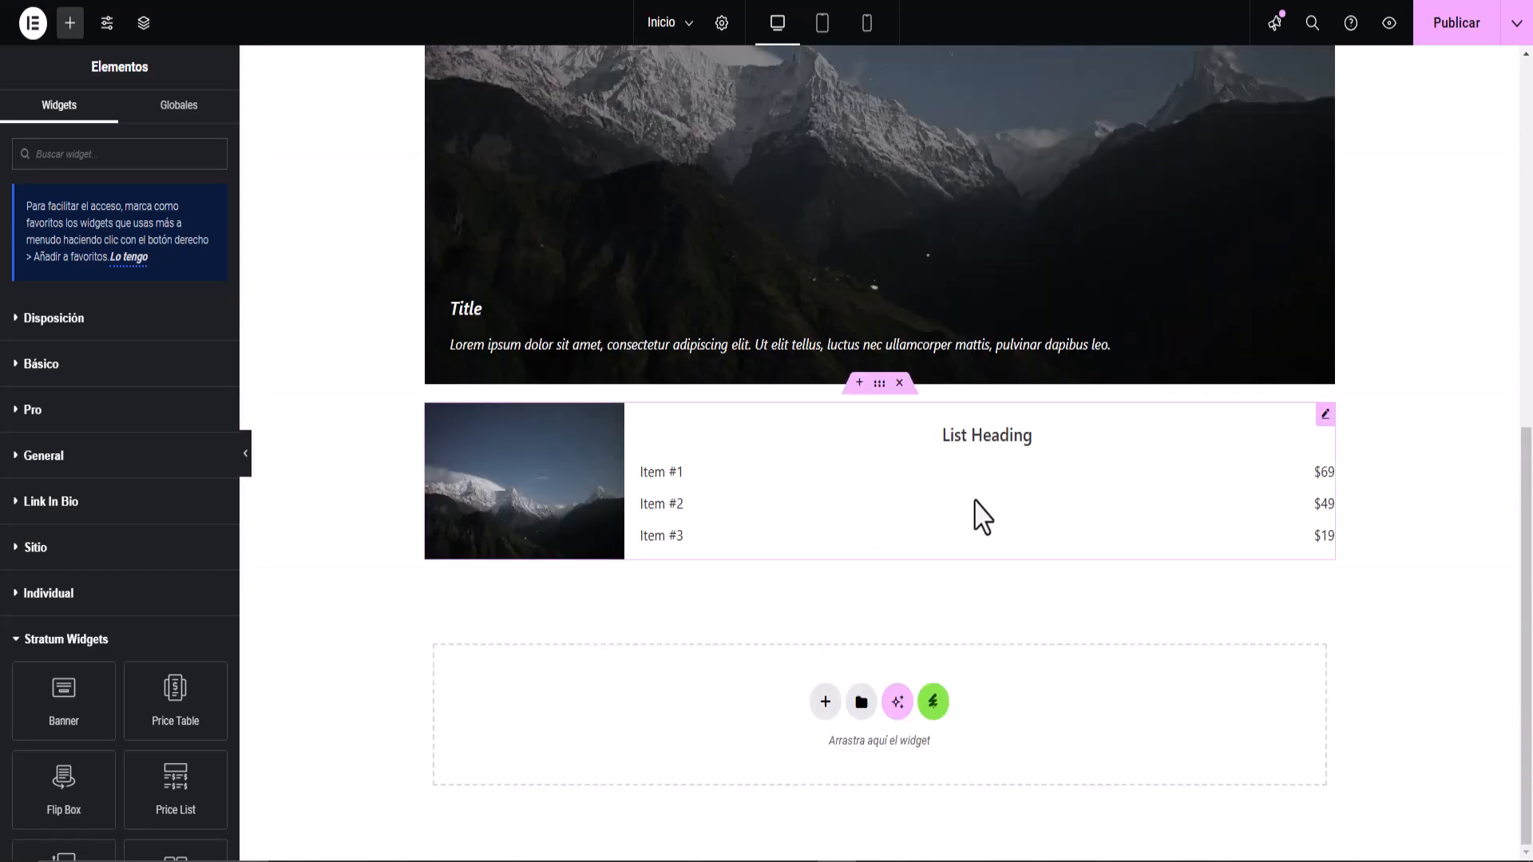
click(900, 383)
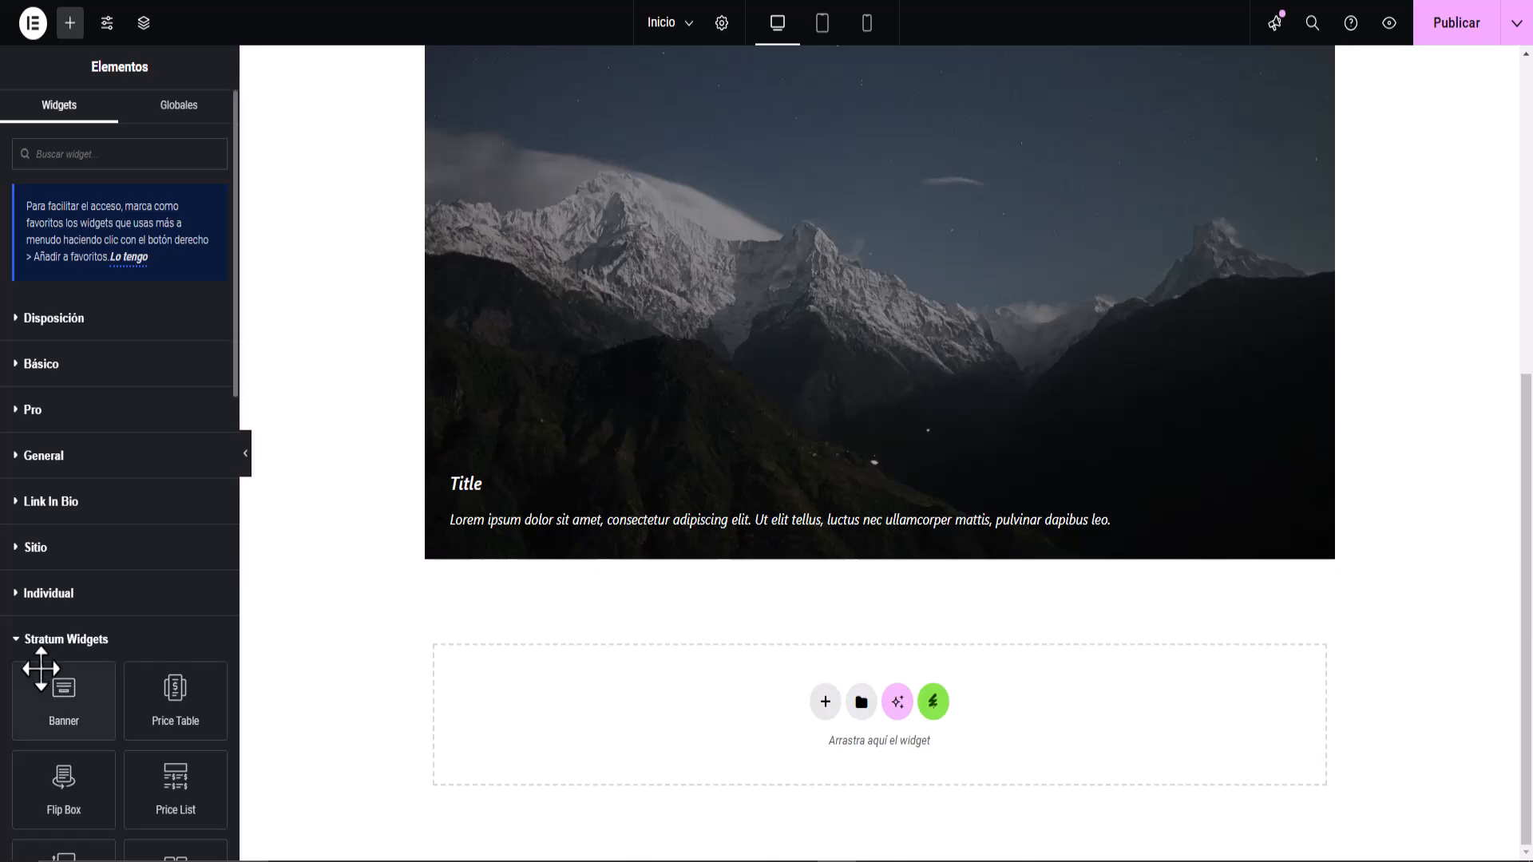
Look through the Stratum widgets once more and publish the Inicio page.
scroll(48, 669, down, 2)
scroll(69, 591, down, 1)
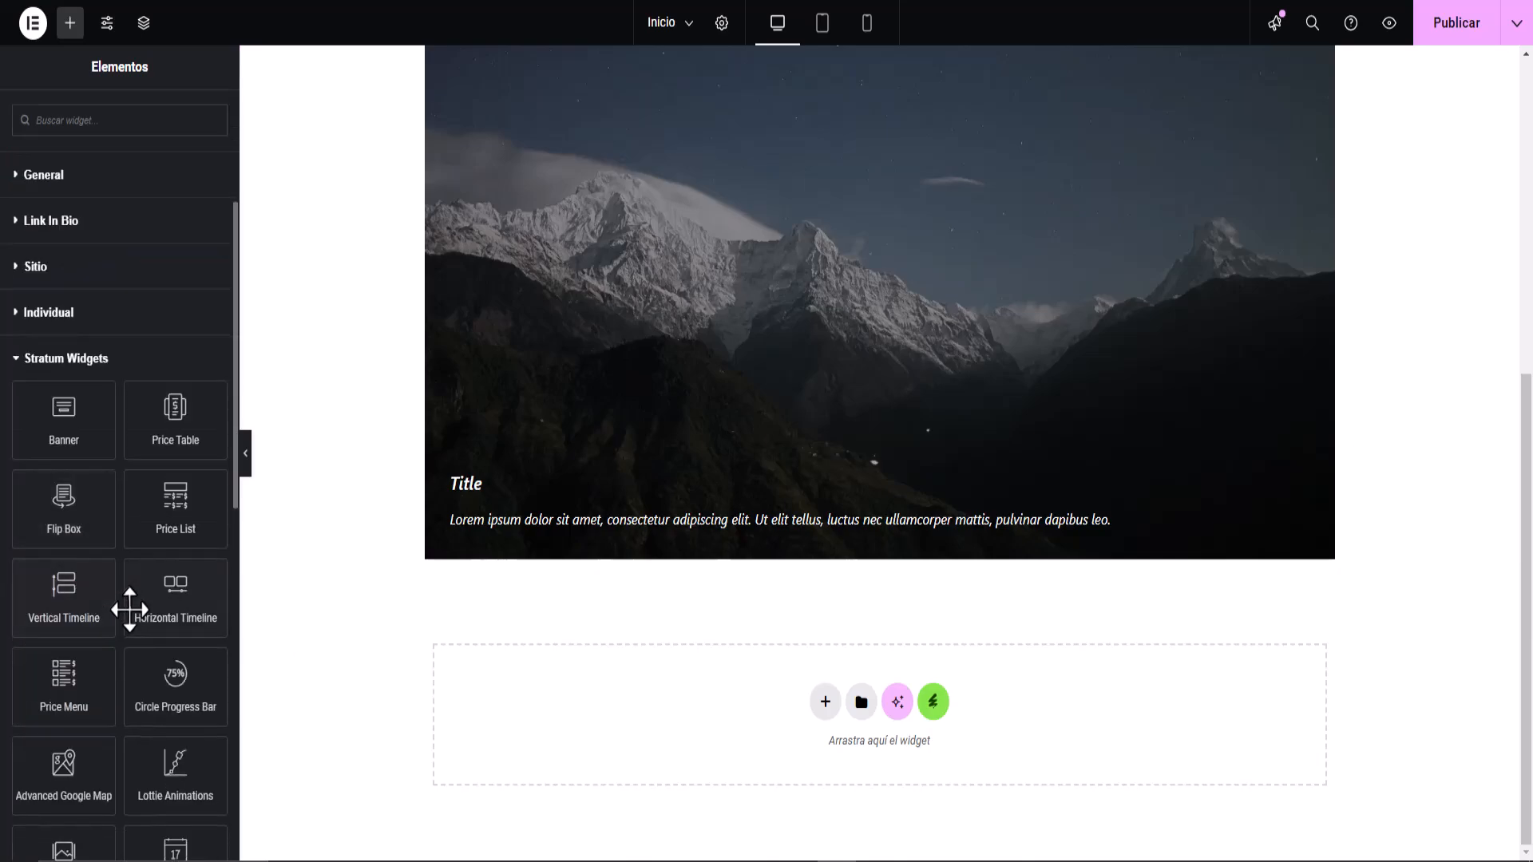
scroll(132, 612, down, 2)
scroll(132, 612, down, 1)
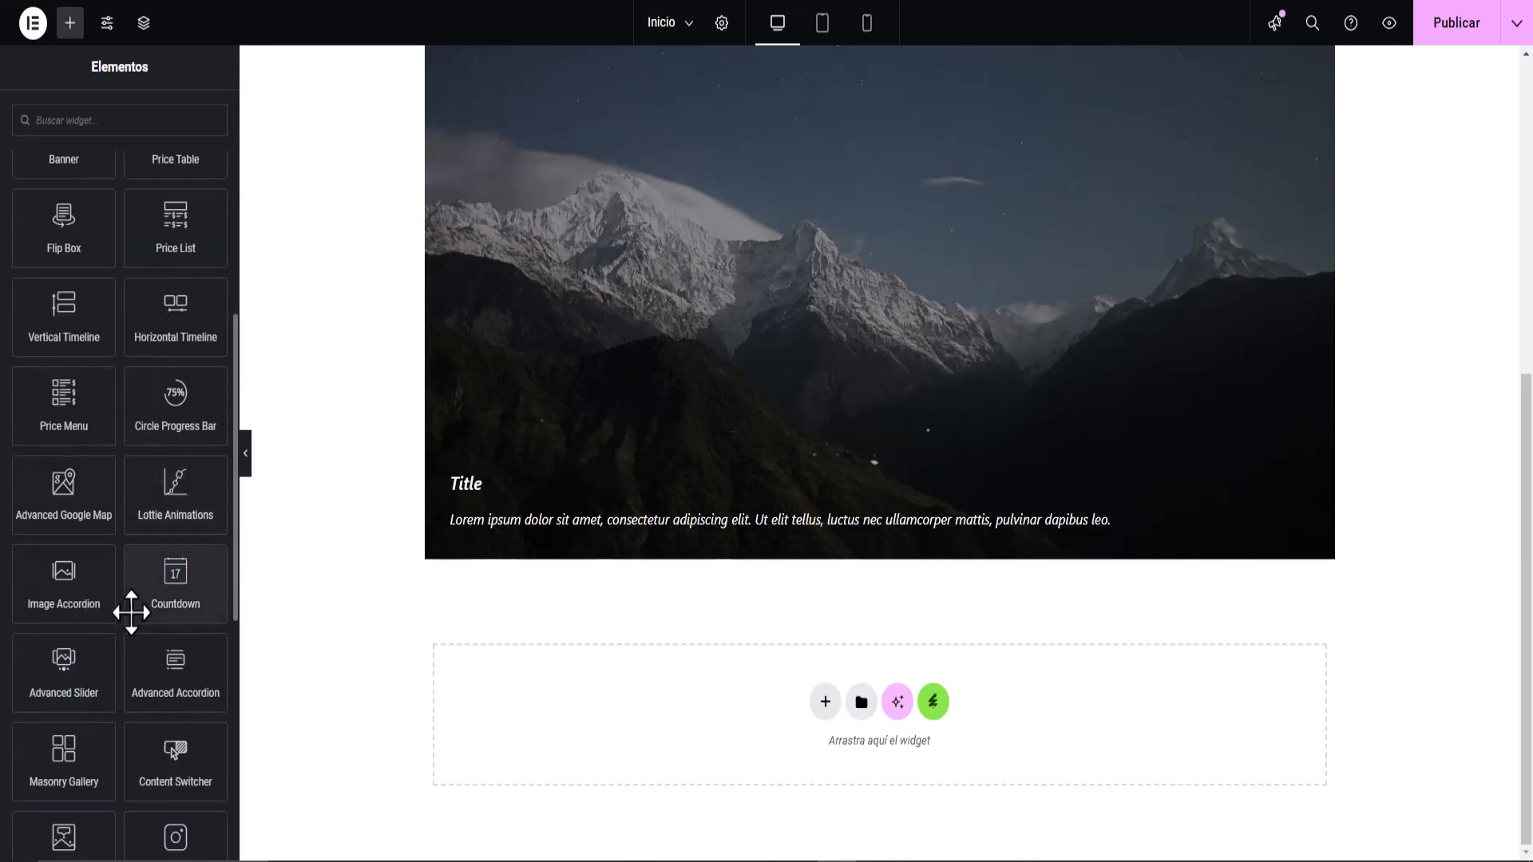
scroll(132, 612, down, 3)
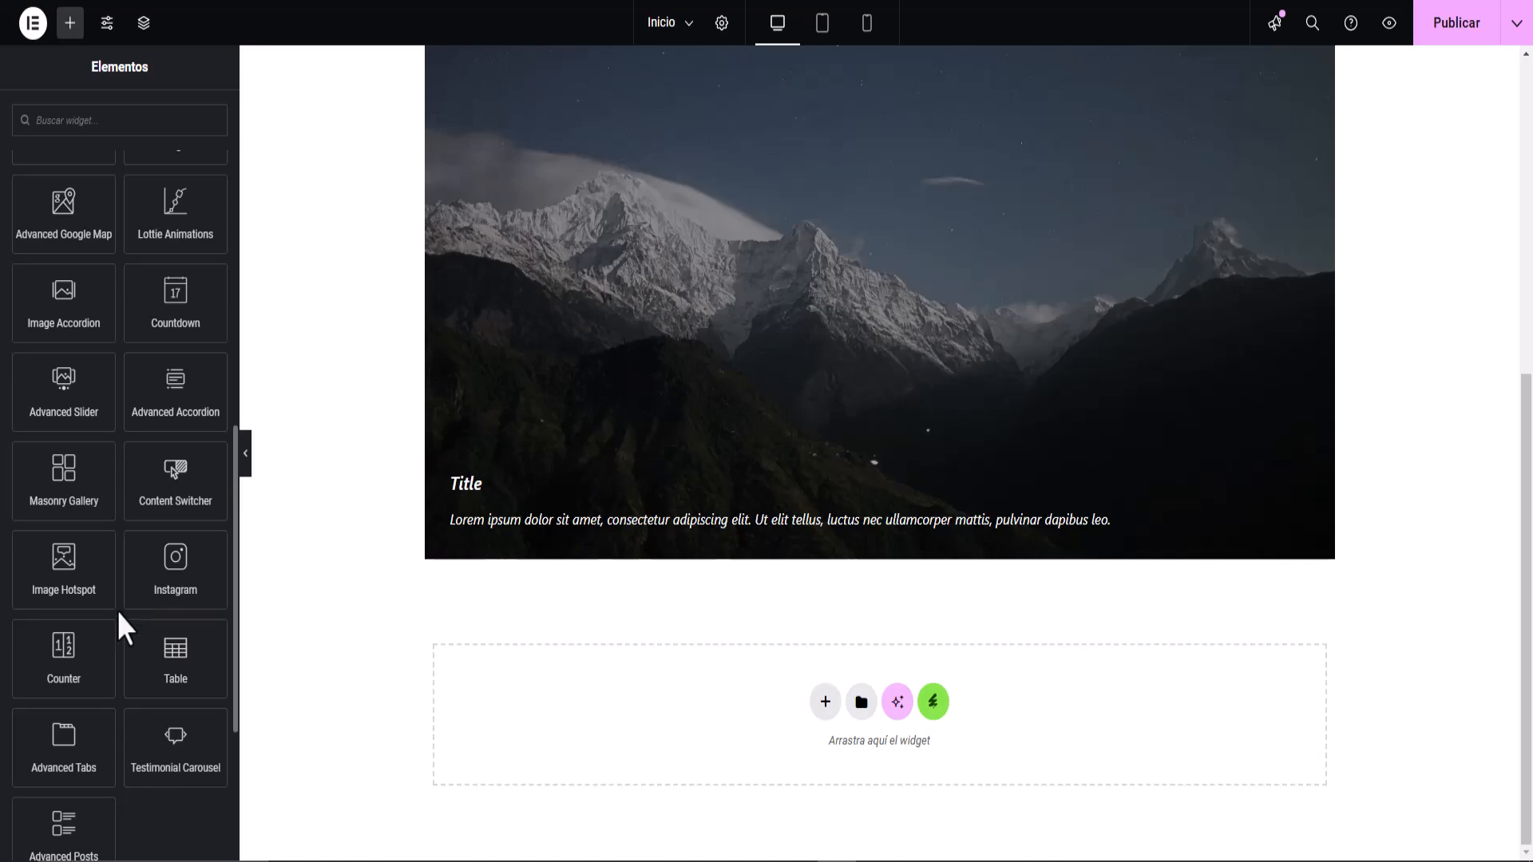
scroll(117, 611, up, 9)
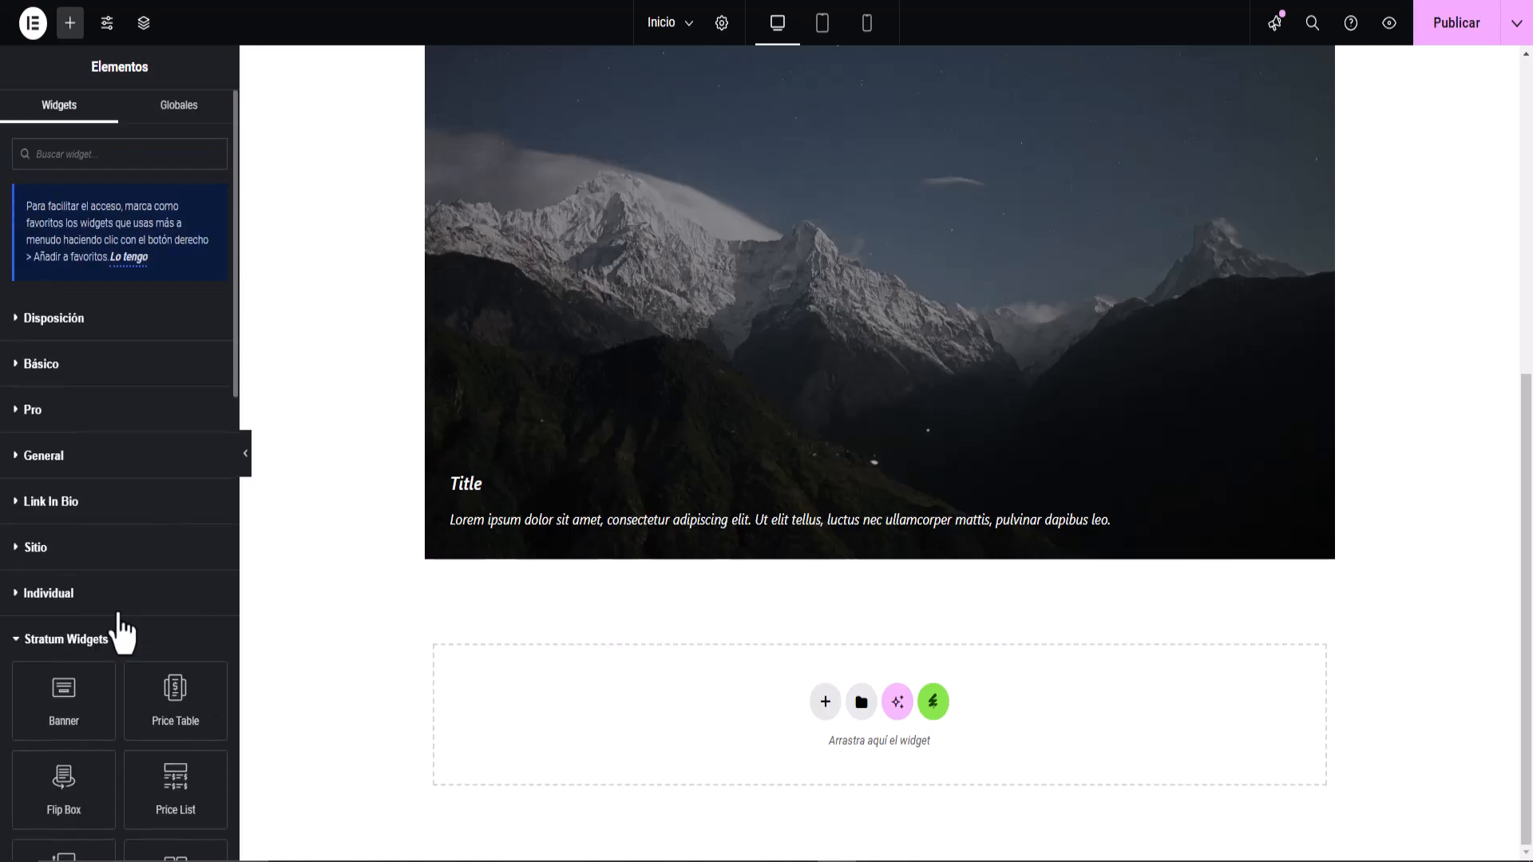
click(1462, 32)
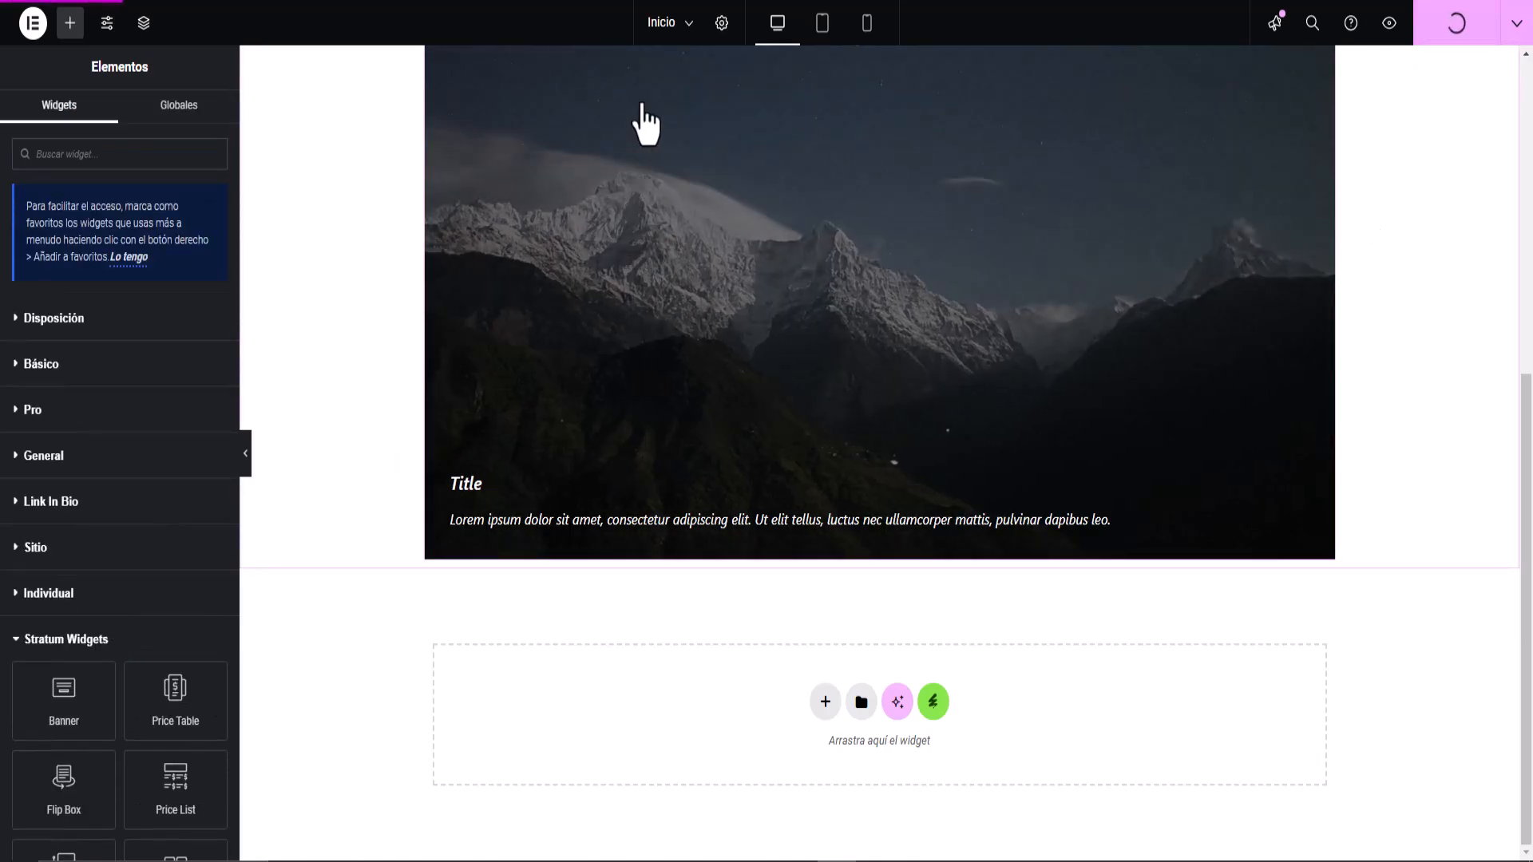